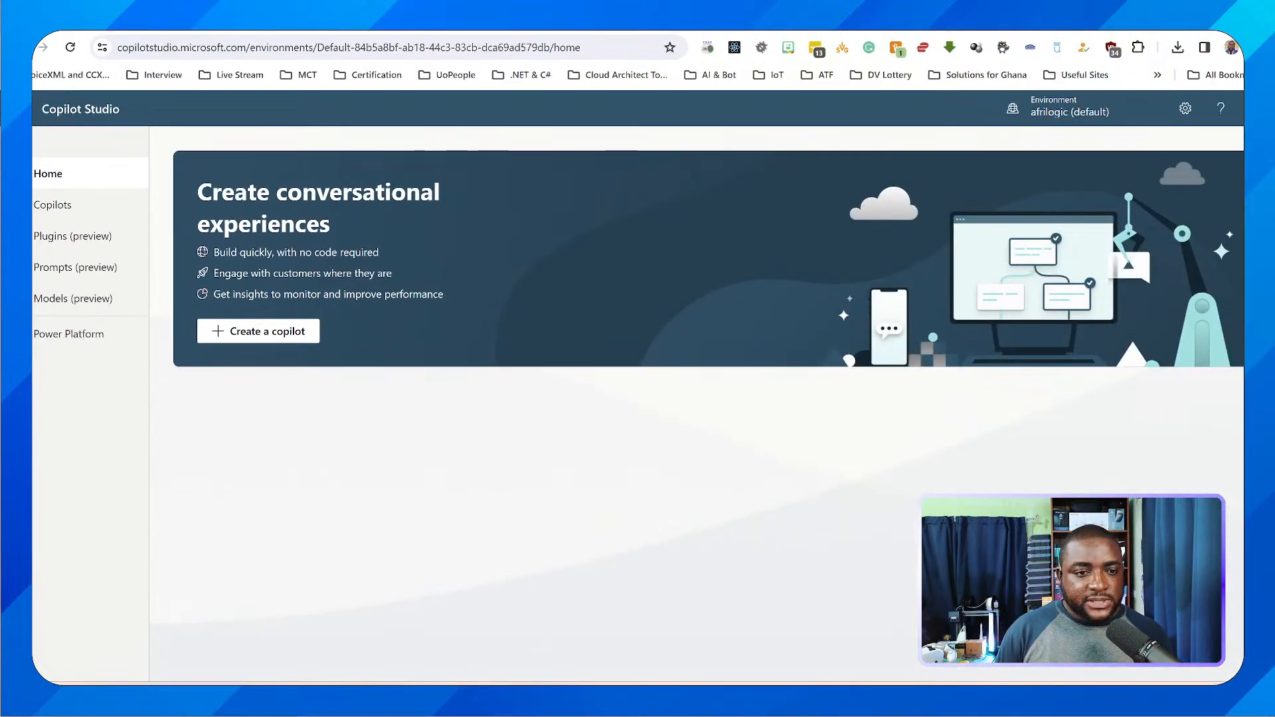
Start creating a copilot and name it Power Copilot
left_click(351, 348)
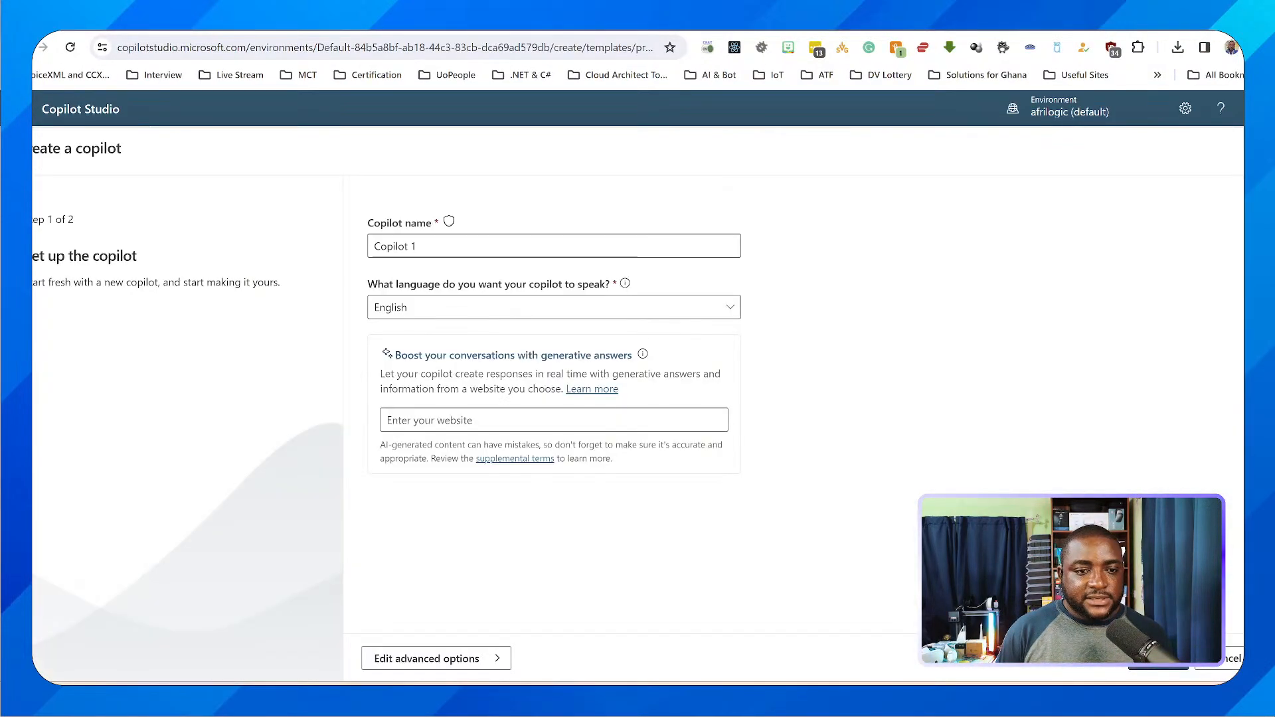
triple_click(413, 247)
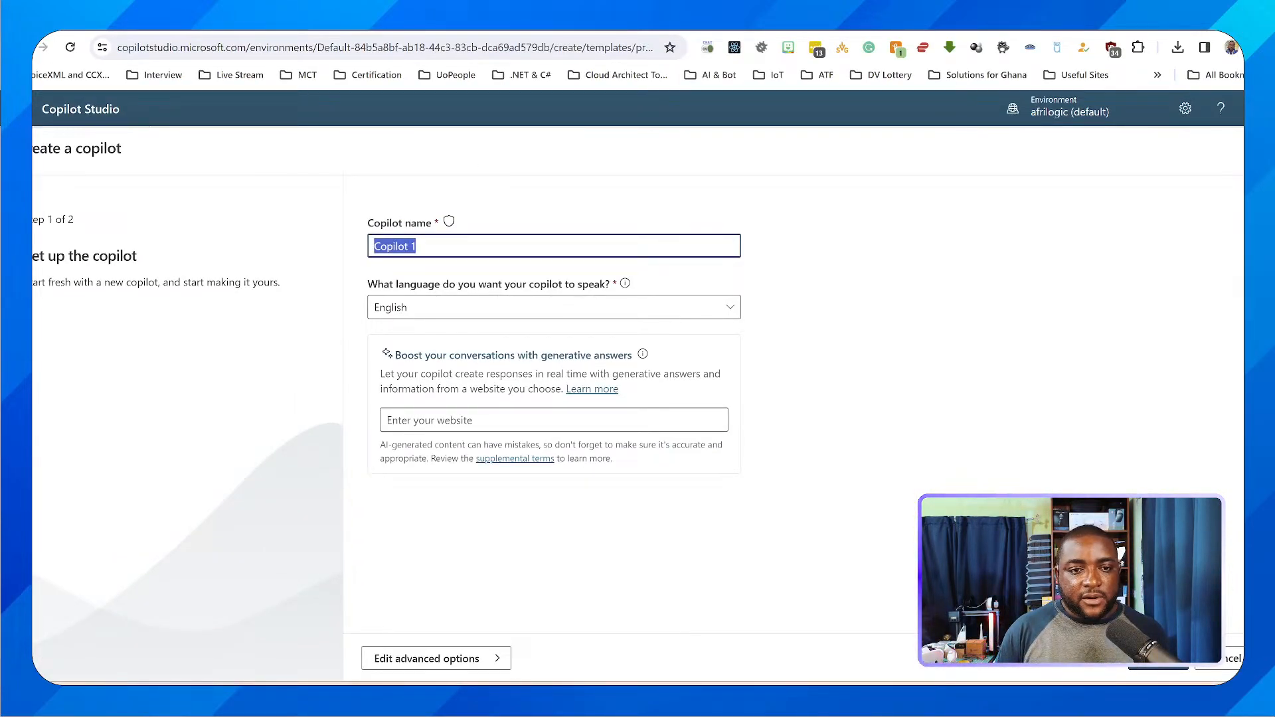
left_click(411, 246)
left_click_drag(417, 247, 373, 247)
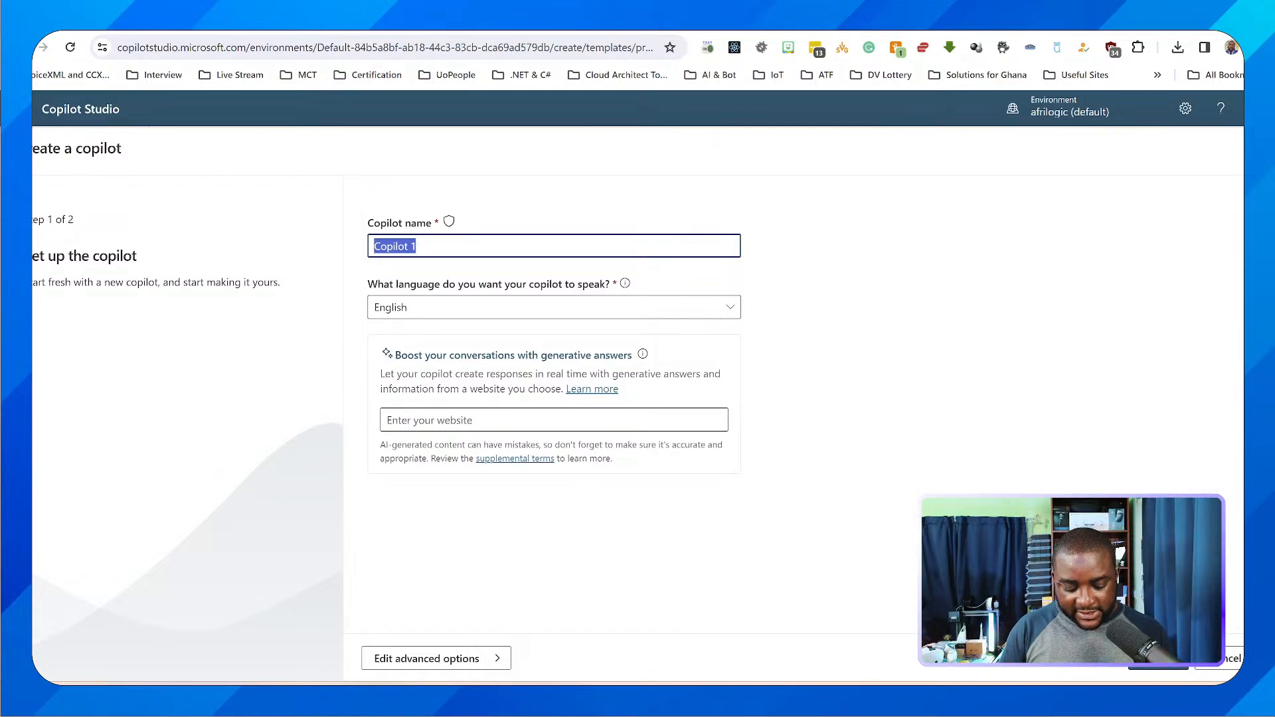
type("Power Bot")
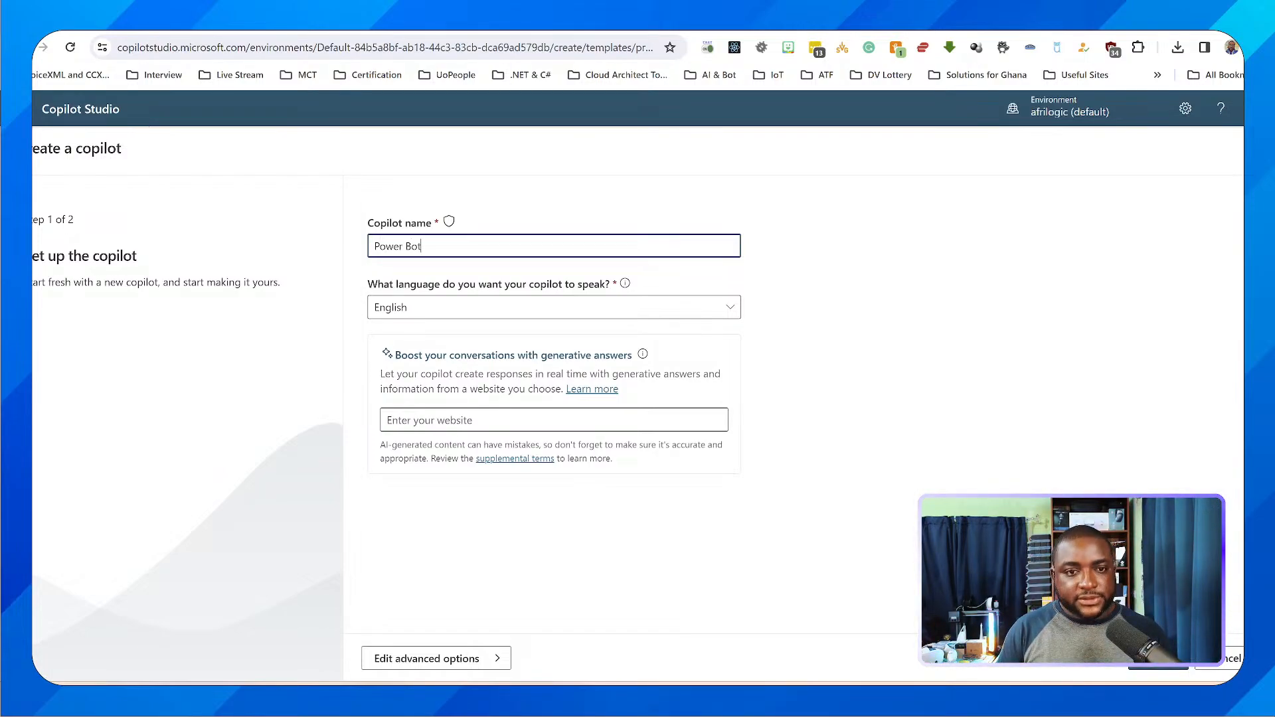
key("BackSpace")
key("BackSpace")
key("BackSpace")
type("Cop")
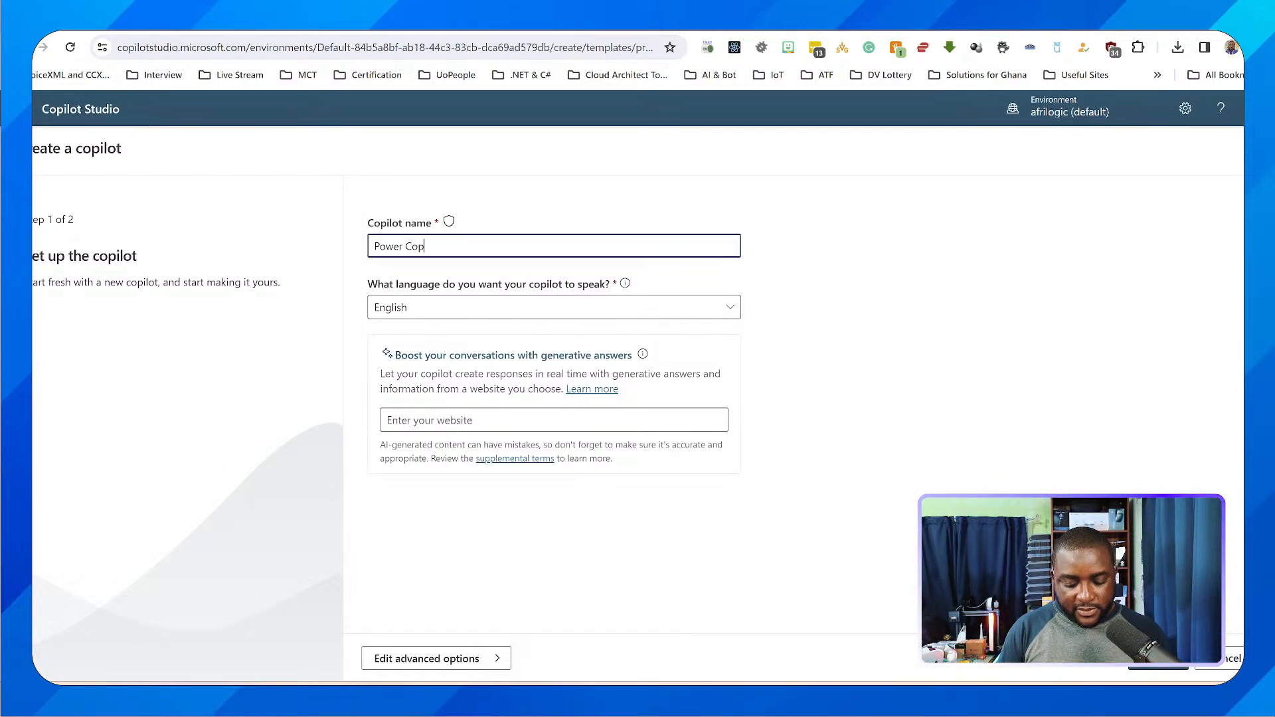
type("il")
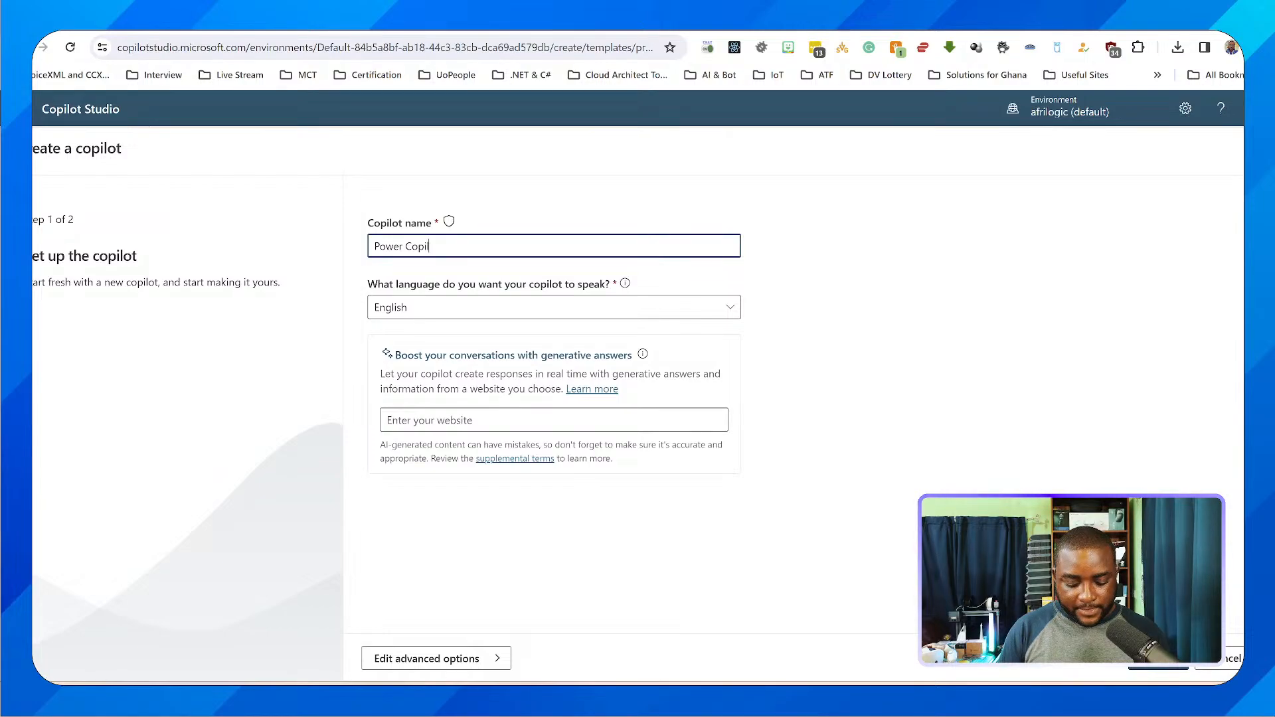
type("ot")
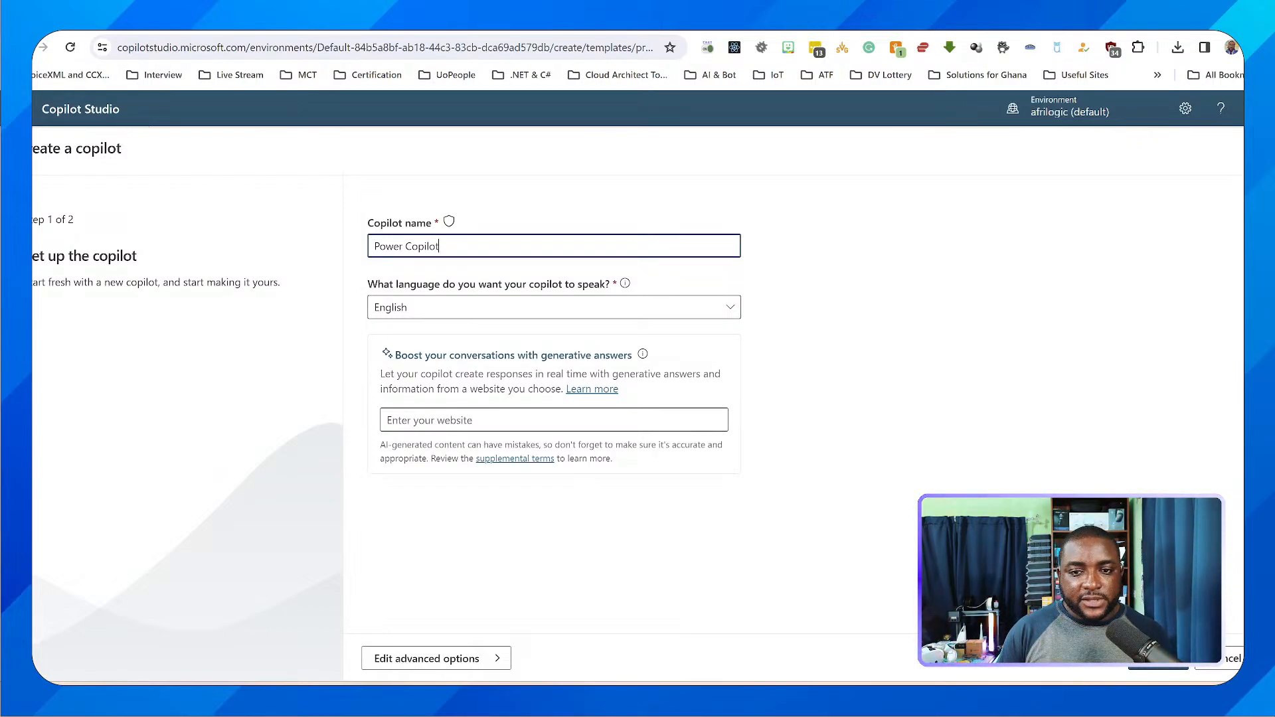
Open the Ghana Immigration Service website, gis.gov.gh, in a new browser tab
left_click(553, 420)
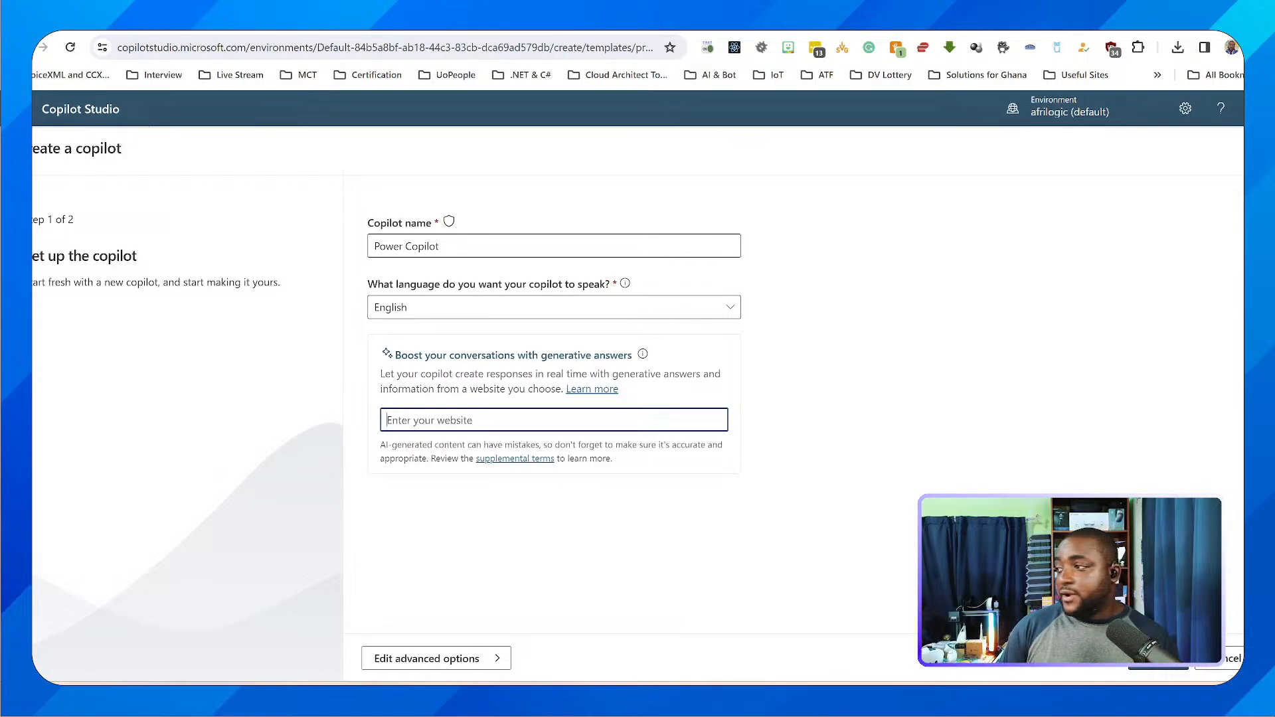
key("alt+Tab")
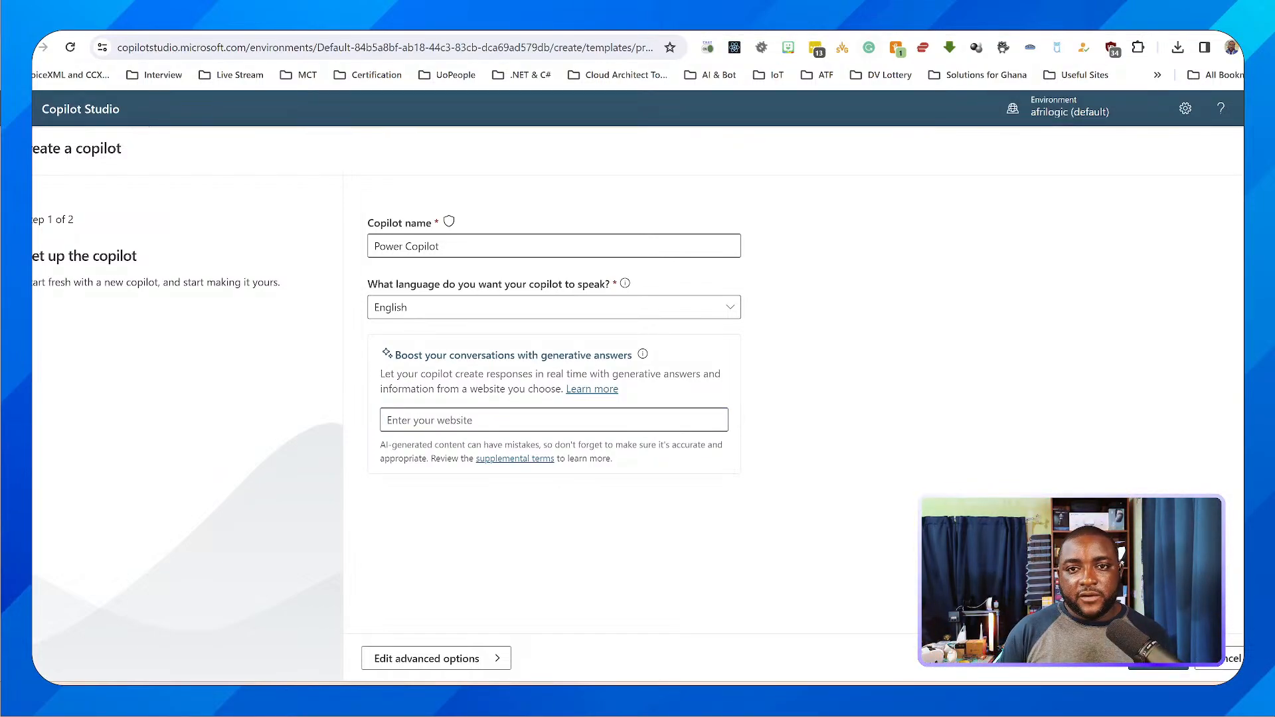
key("ctrl+t")
left_click(523, 75)
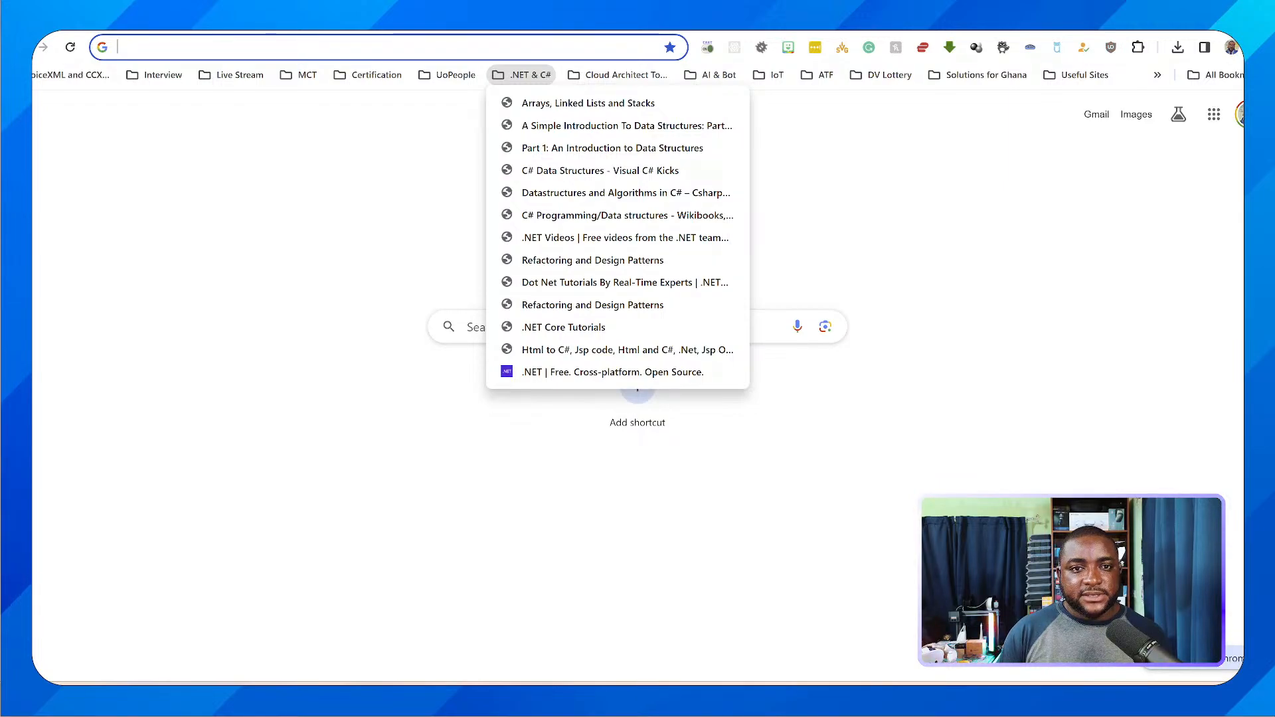
left_click(518, 49)
type("gis.gov.gh")
key("Return")
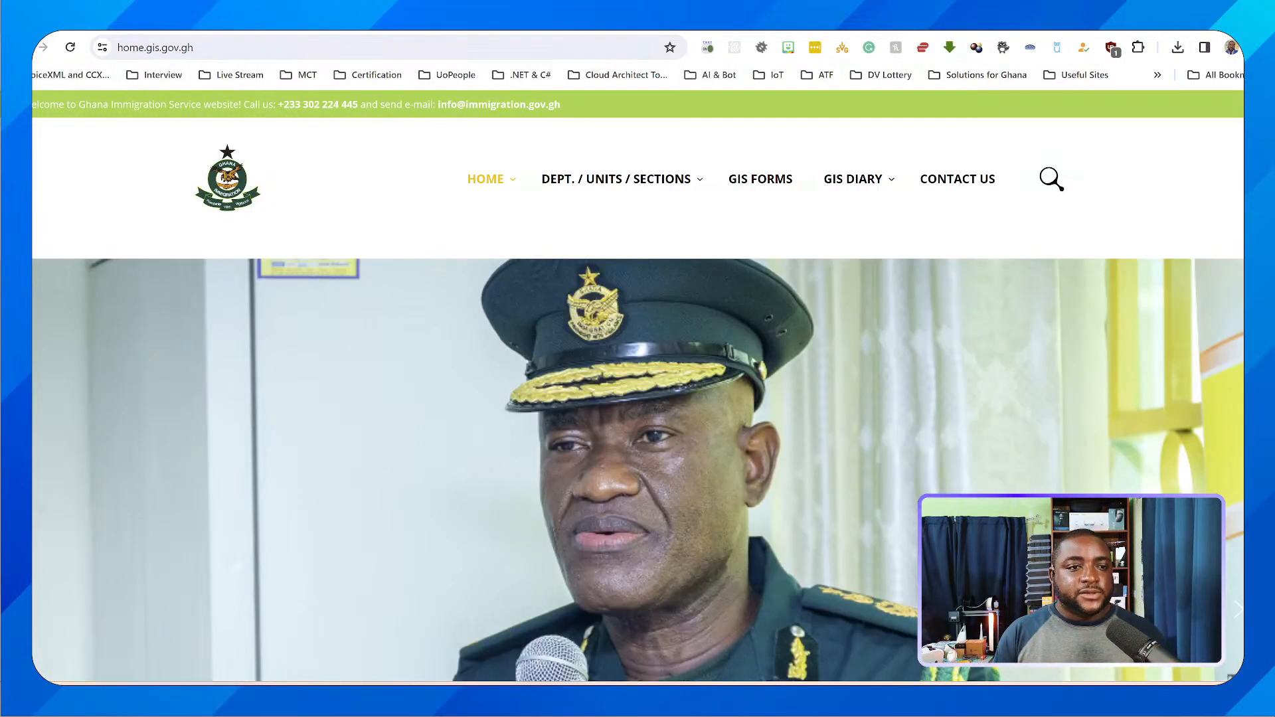
Look through the Ghana Immigration Service home page from its banner down to the footer
mouse_move(681, 182)
scroll(683, 210, "down", 2)
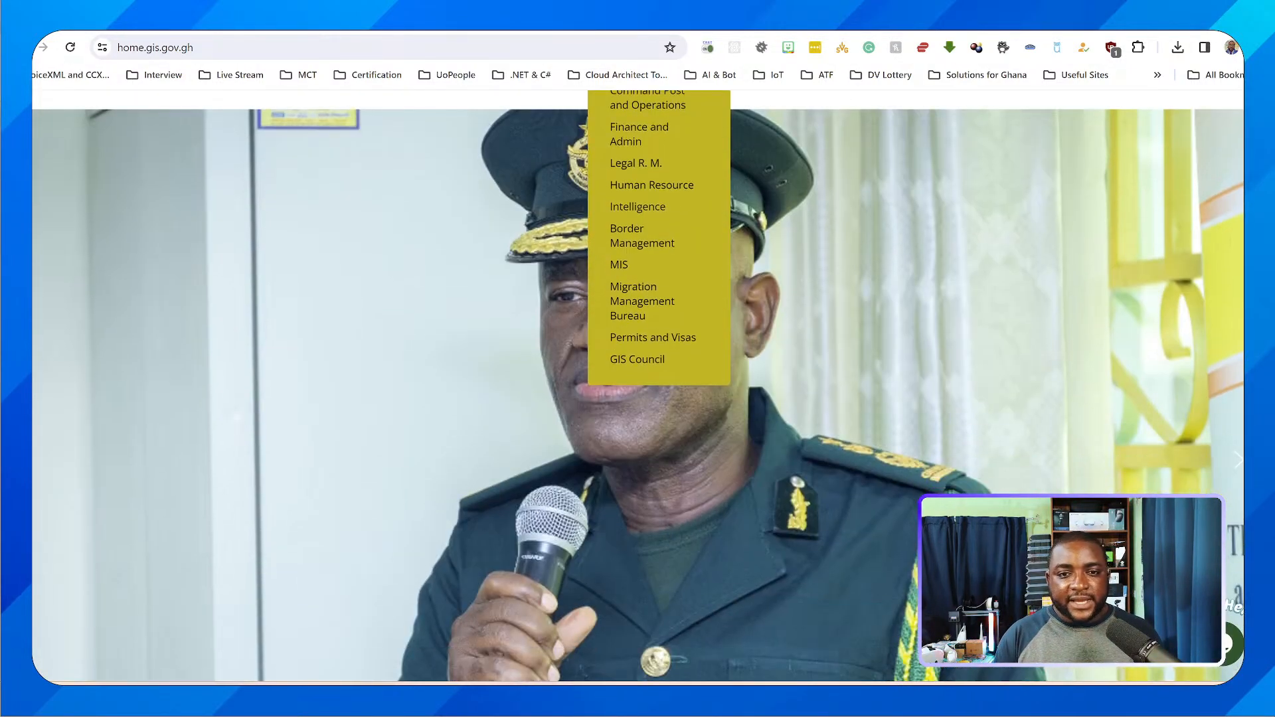
scroll(637, 385, "down", 10)
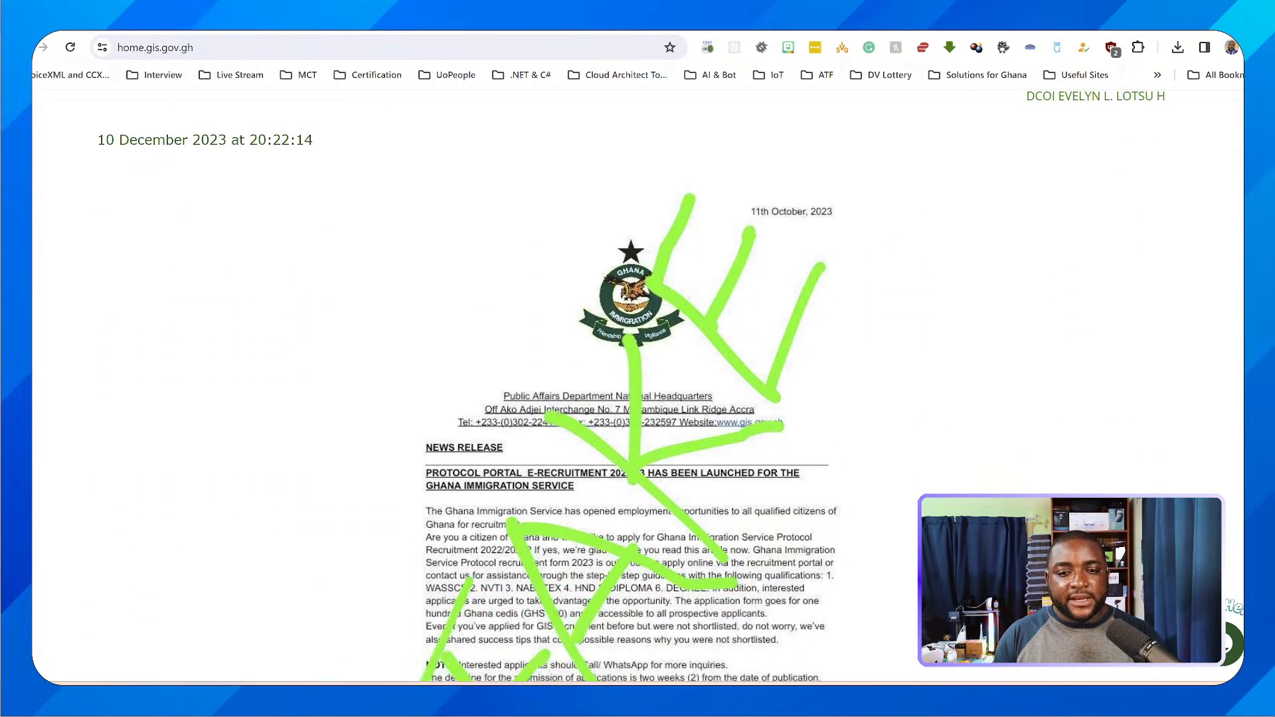
scroll(638, 385, "down", 10)
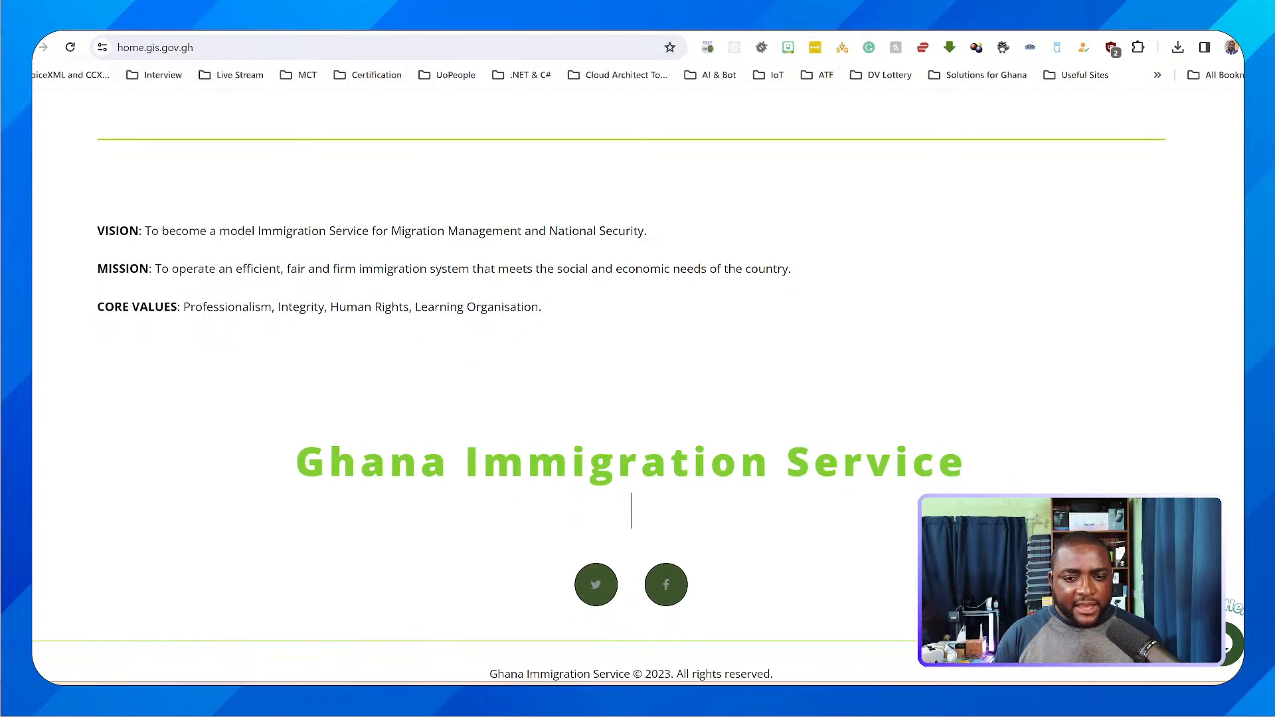
scroll(638, 385, "down", 1)
scroll(637, 386, "up", 20)
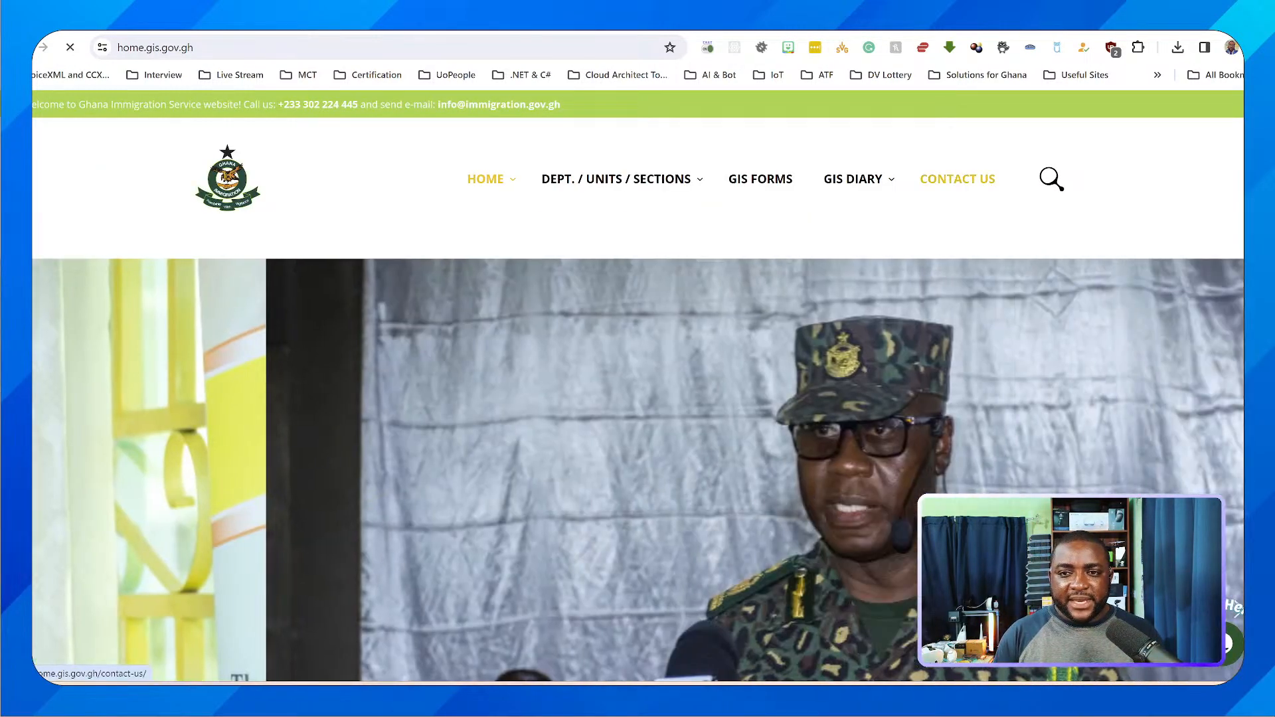
View the immigration site's Contact Us page and read through its About Us page
left_click(957, 179)
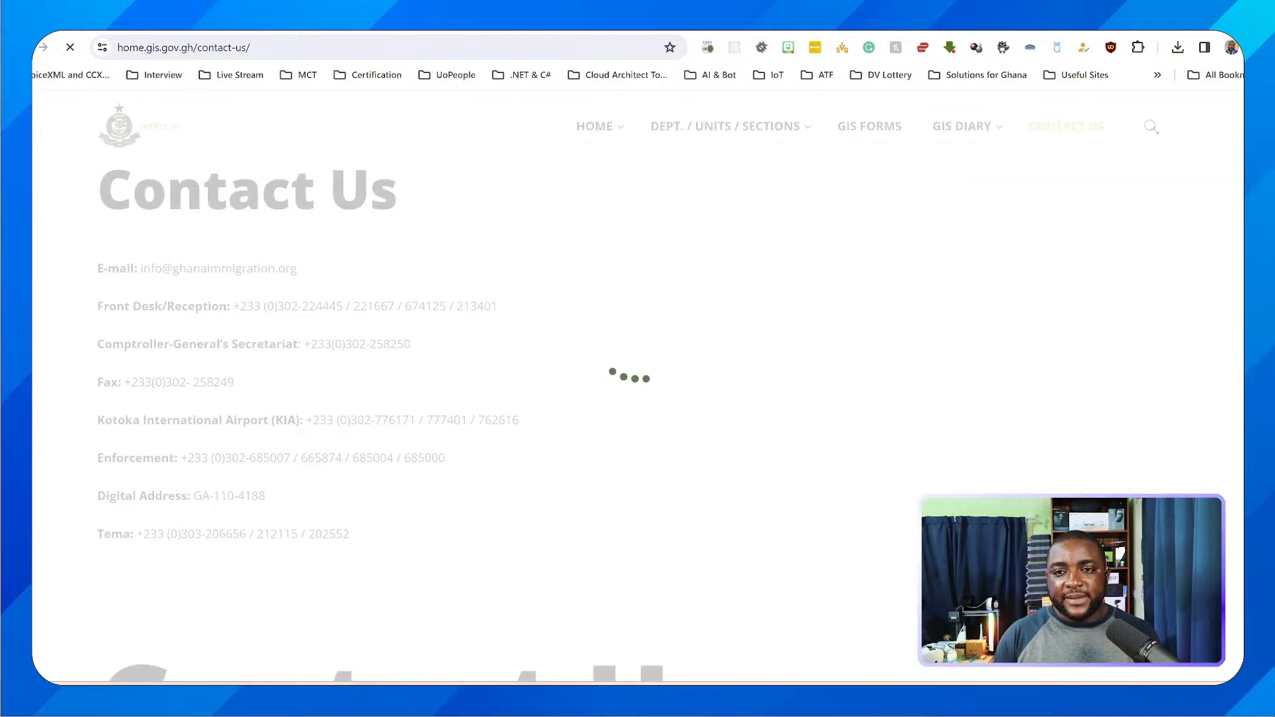
scroll(603, 652, "down", 10)
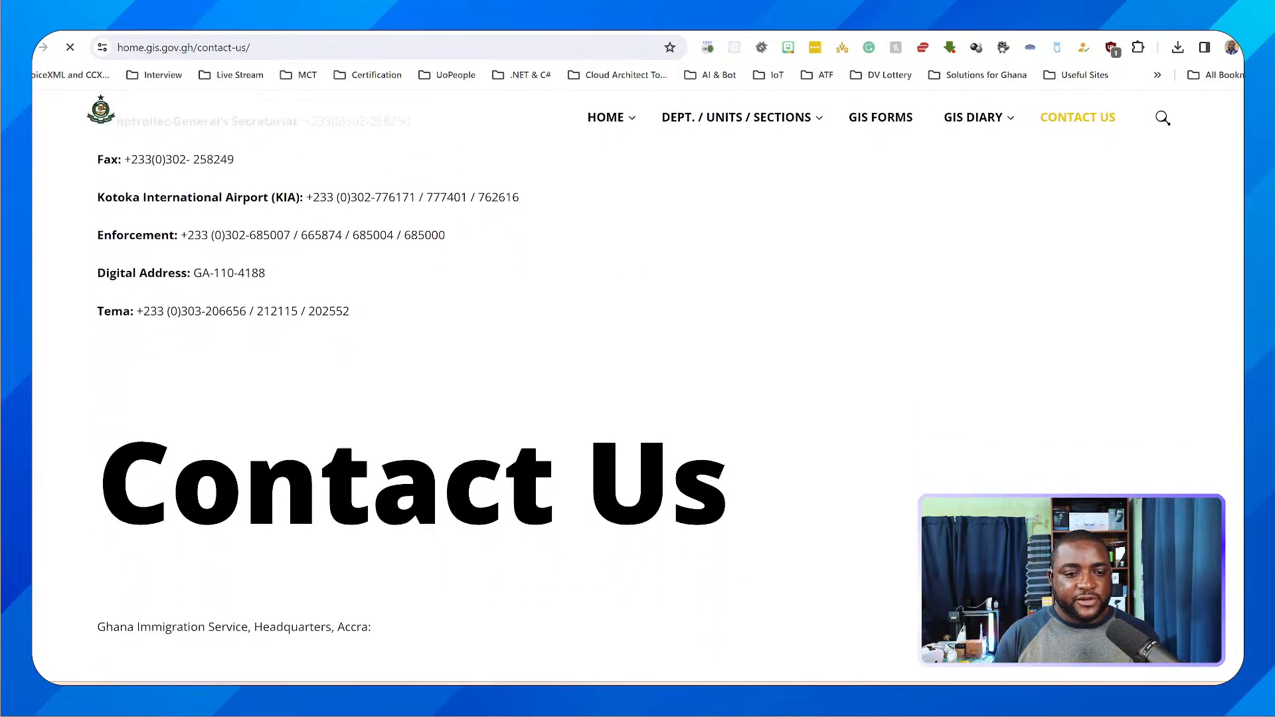
scroll(631, 398, "down", 3)
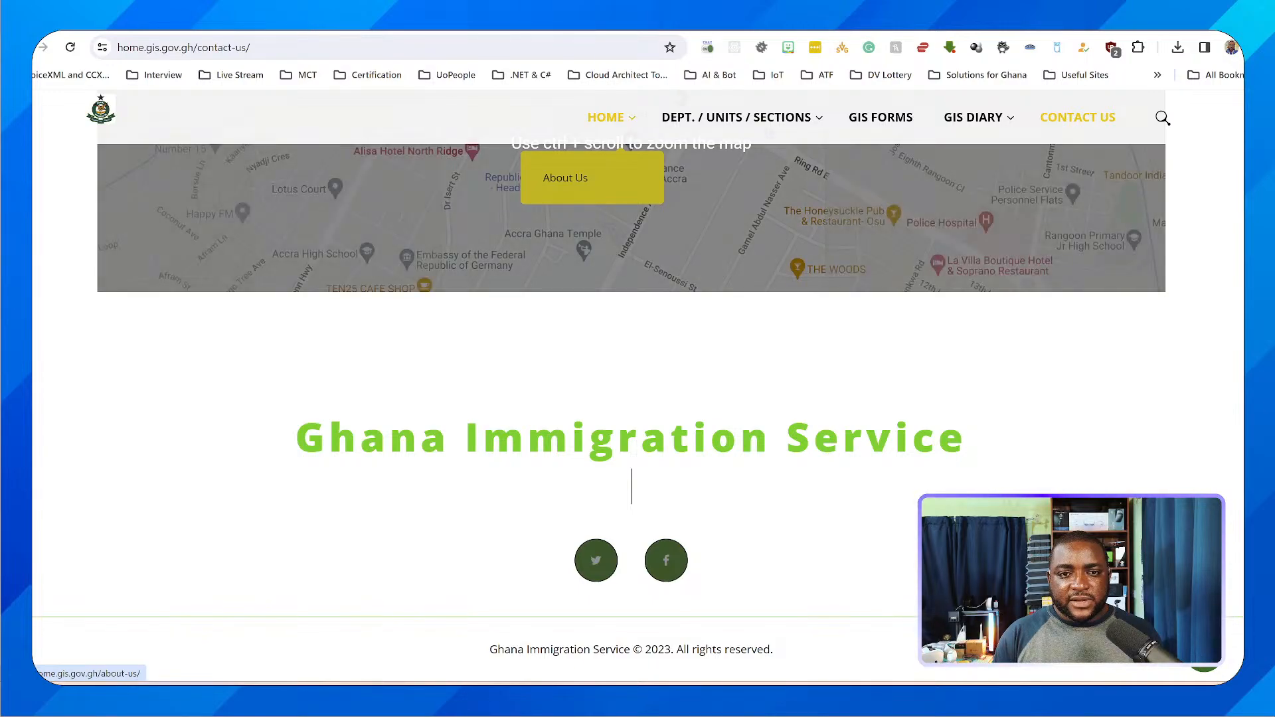
left_click(565, 178)
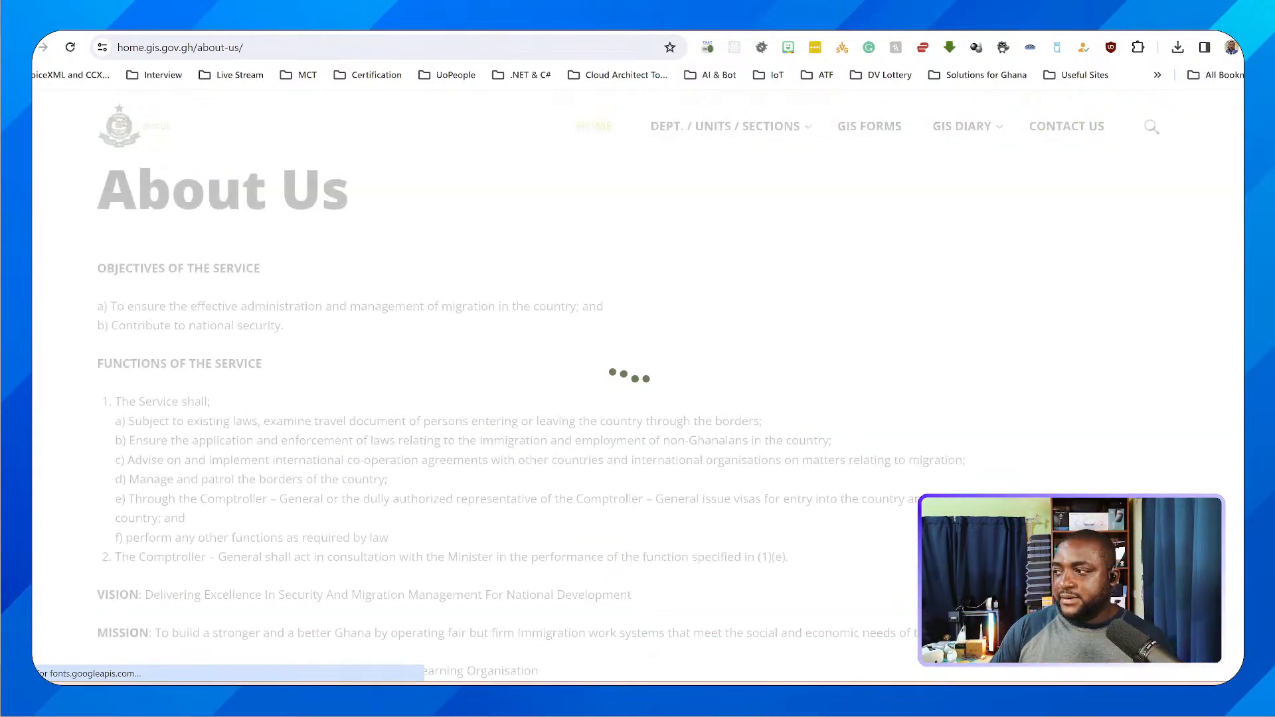
scroll(624, 380, "down", 5)
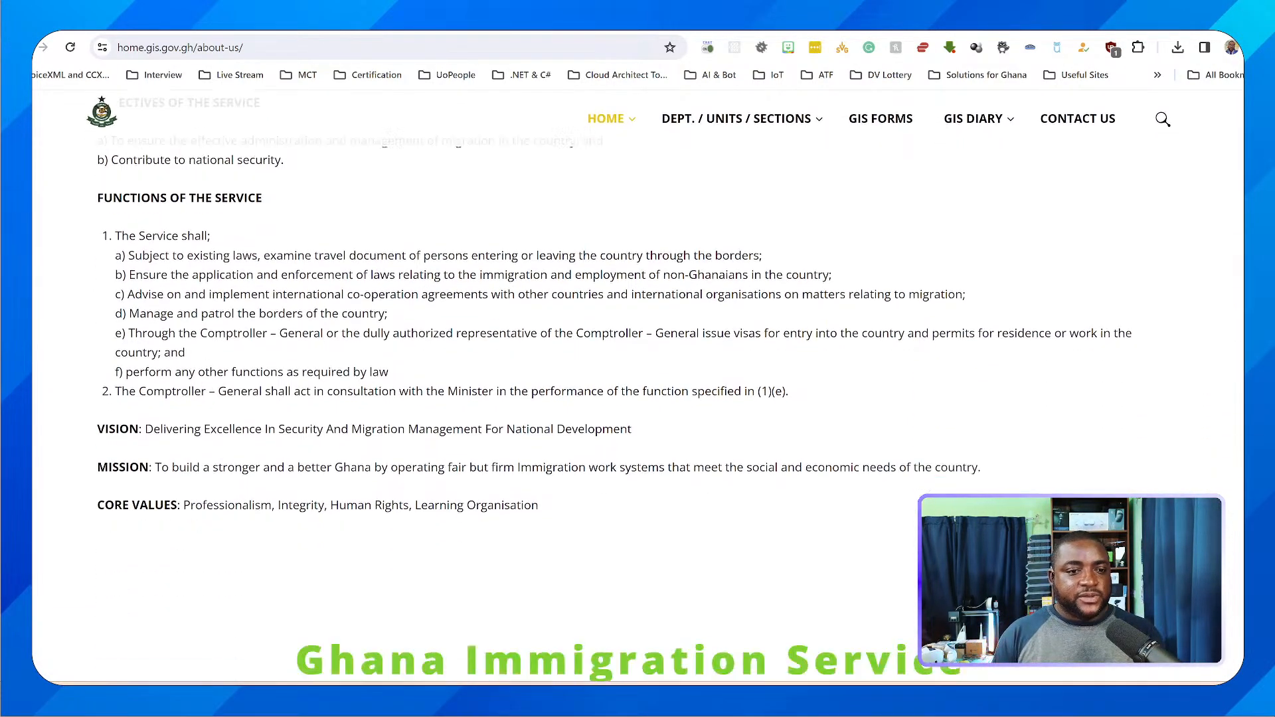
scroll(624, 380, "up", 5)
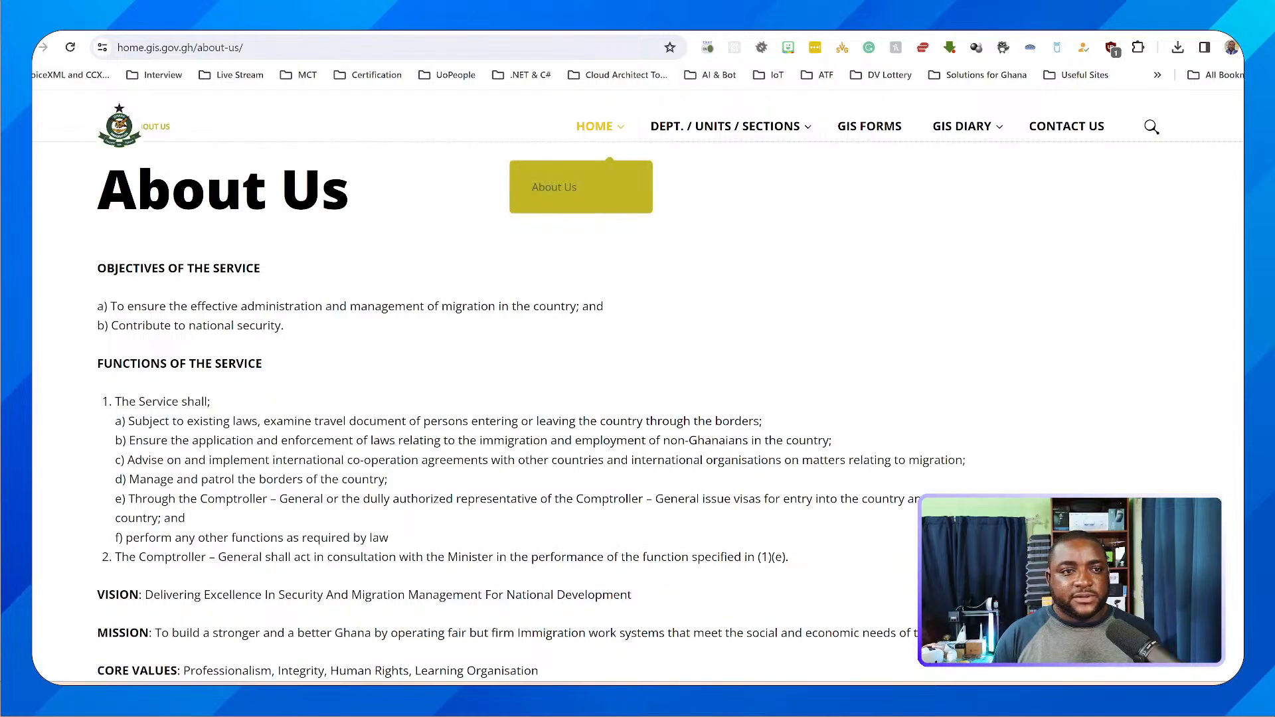
Return to Copilot Studio, enter gis.gov.gh as the website for generative answers, and create the copilot
key("ctrl+l")
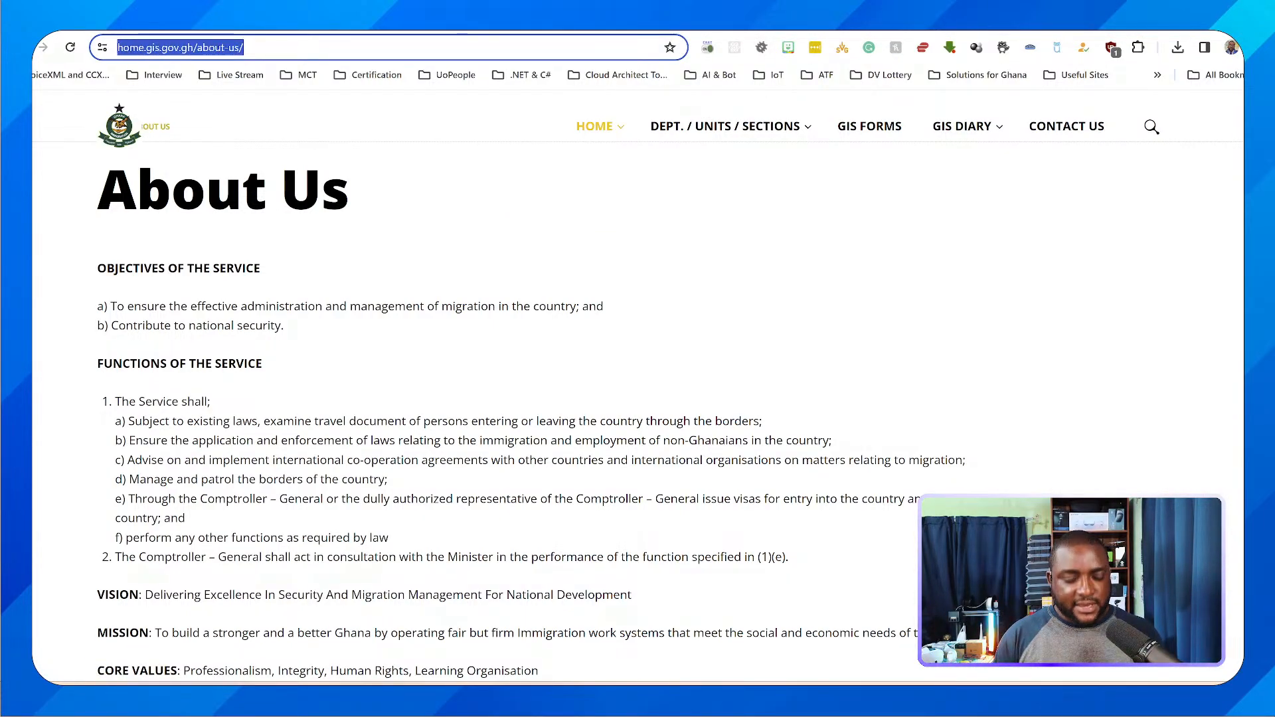
type("gis.gov.gh")
key("Return")
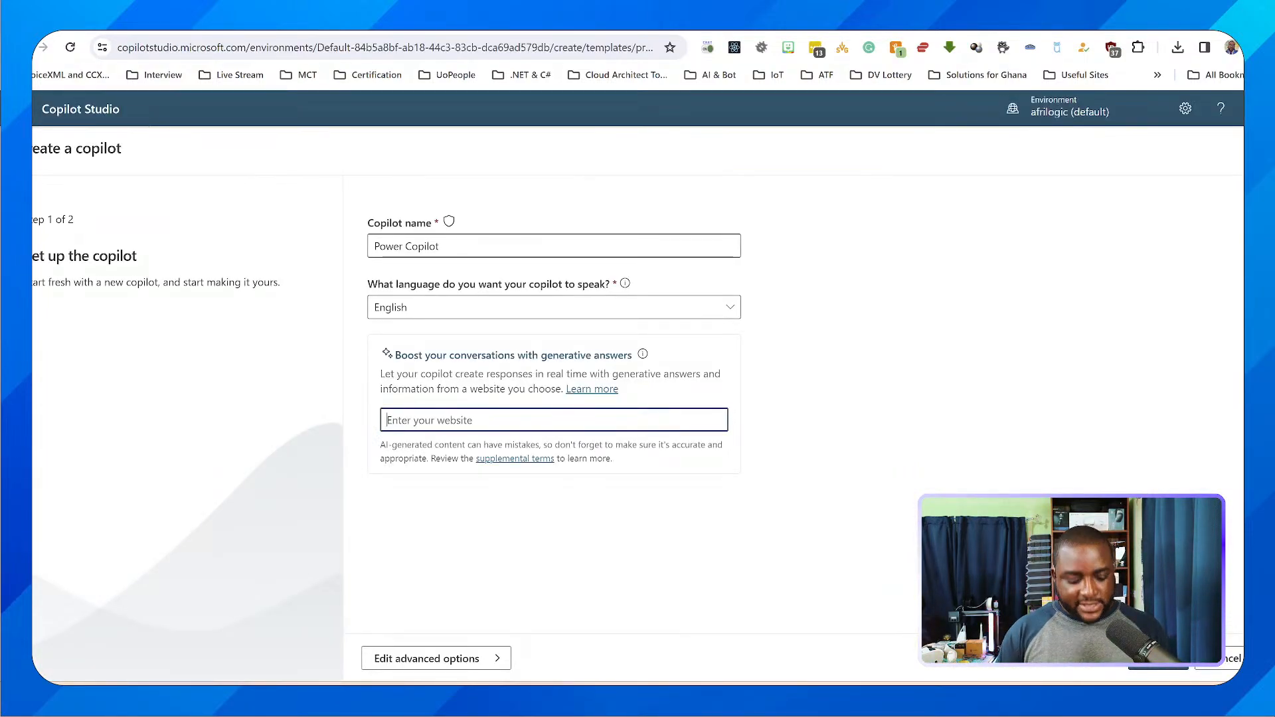
type("gis.gov.gh")
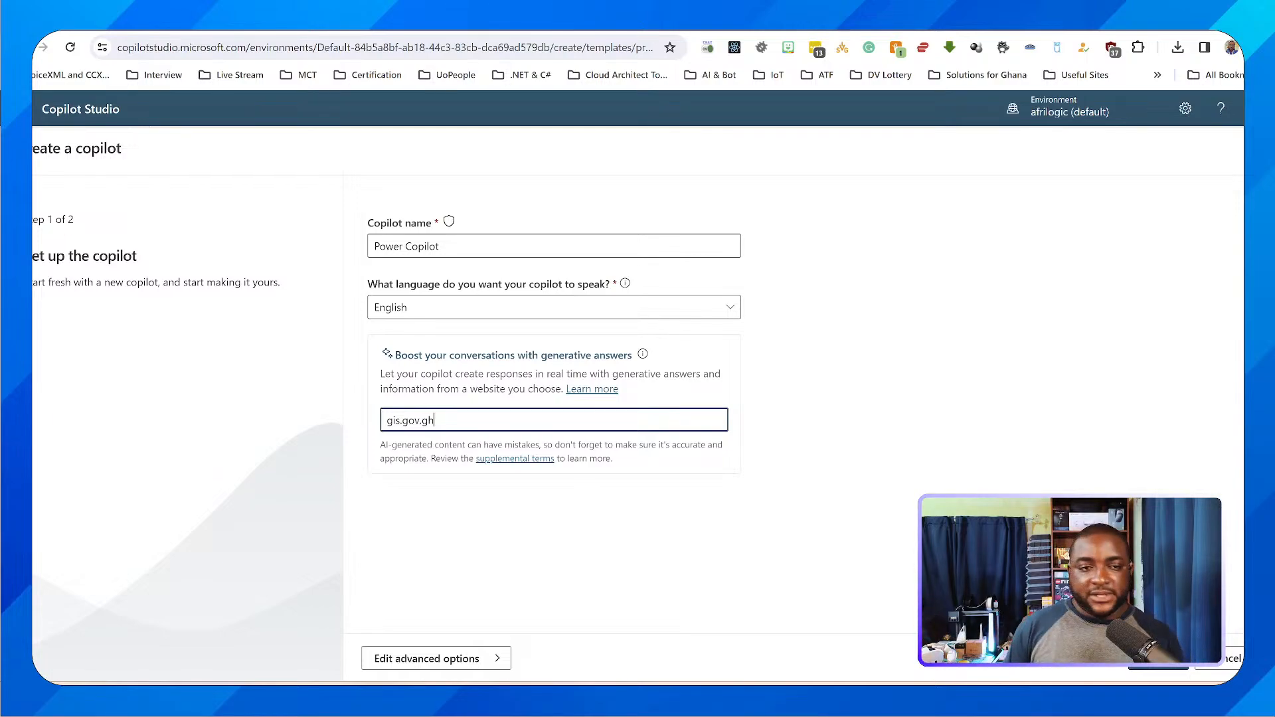
left_click(1158, 659)
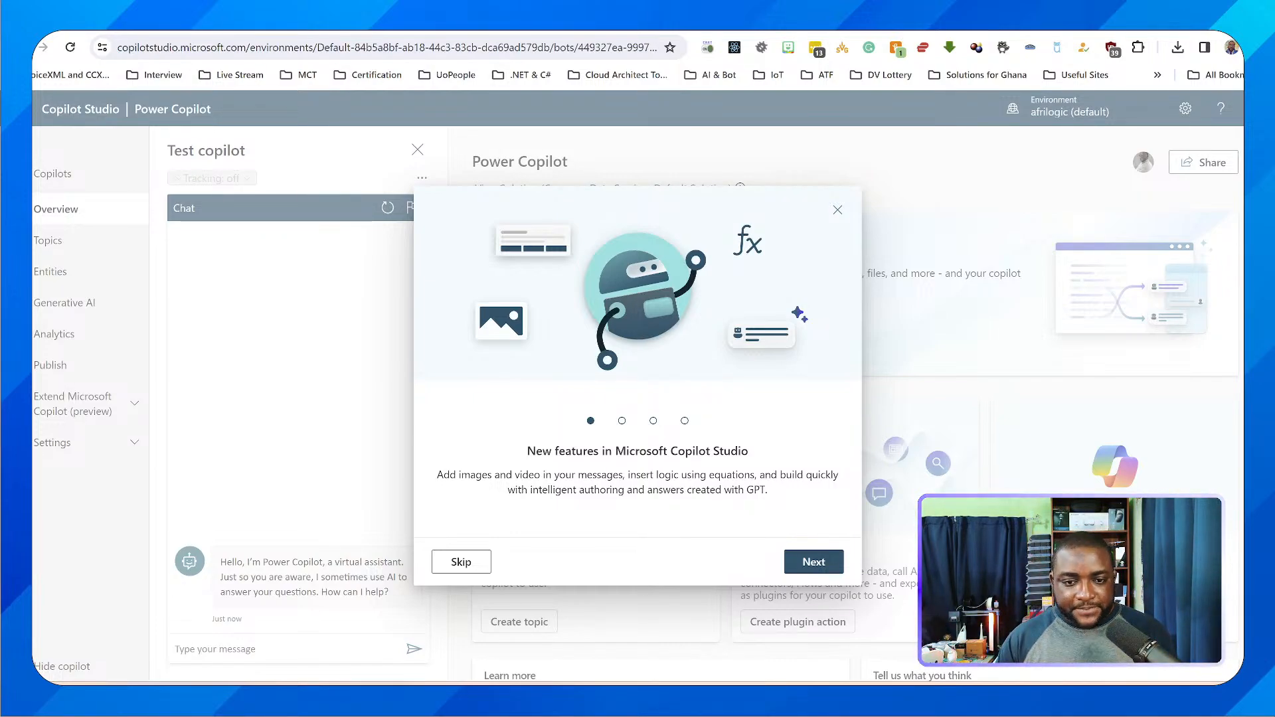
Go through the introduction to the new Copilot Studio features and finish it
left_click(813, 562)
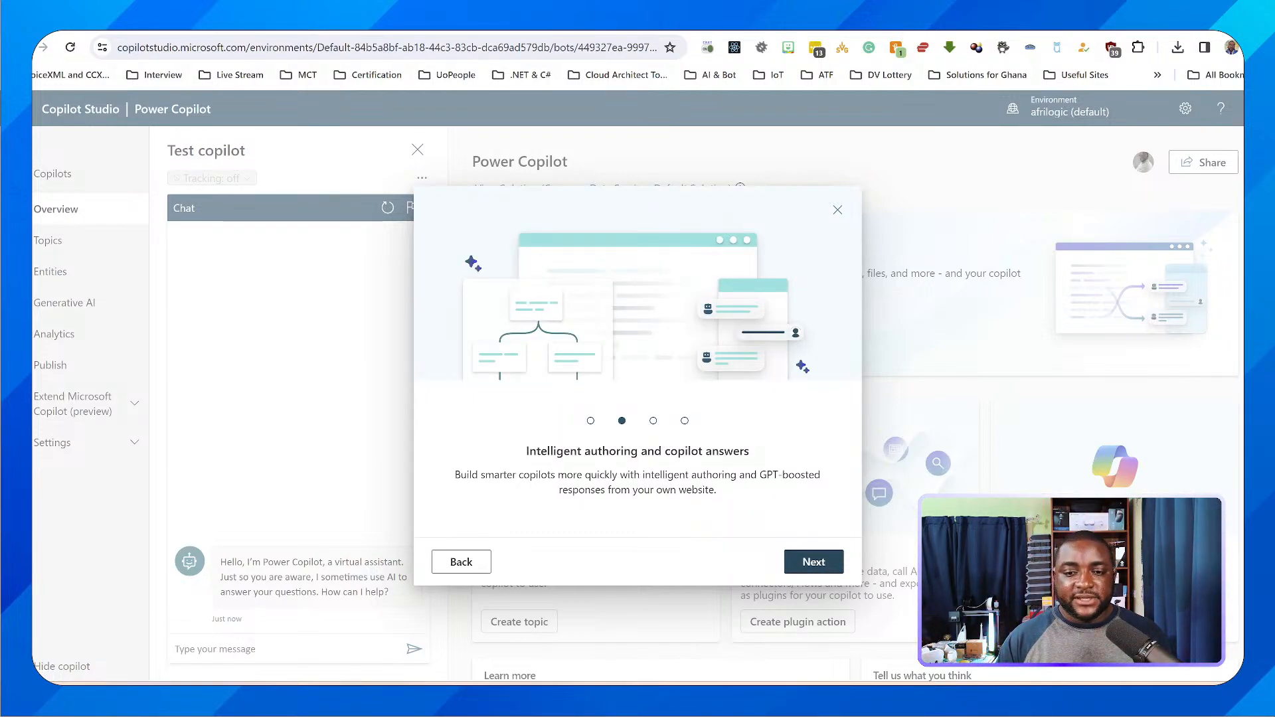
left_click(813, 562)
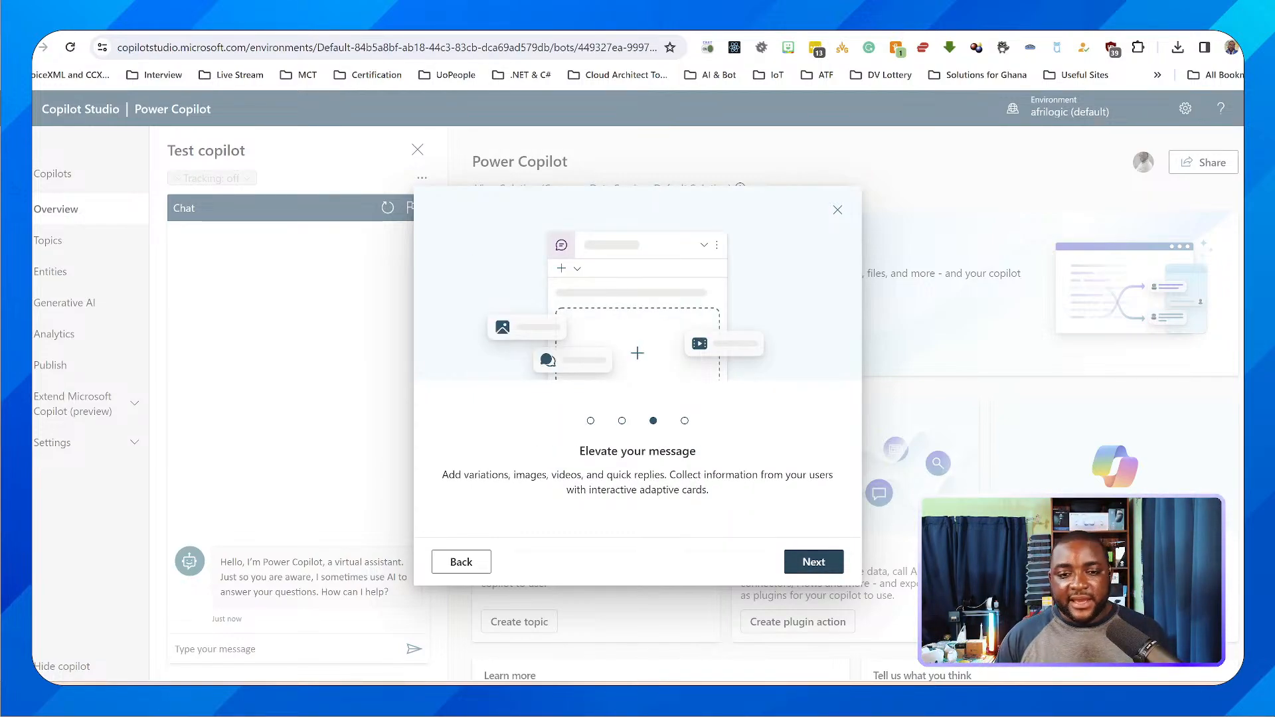
left_click(813, 562)
left_click(813, 562)
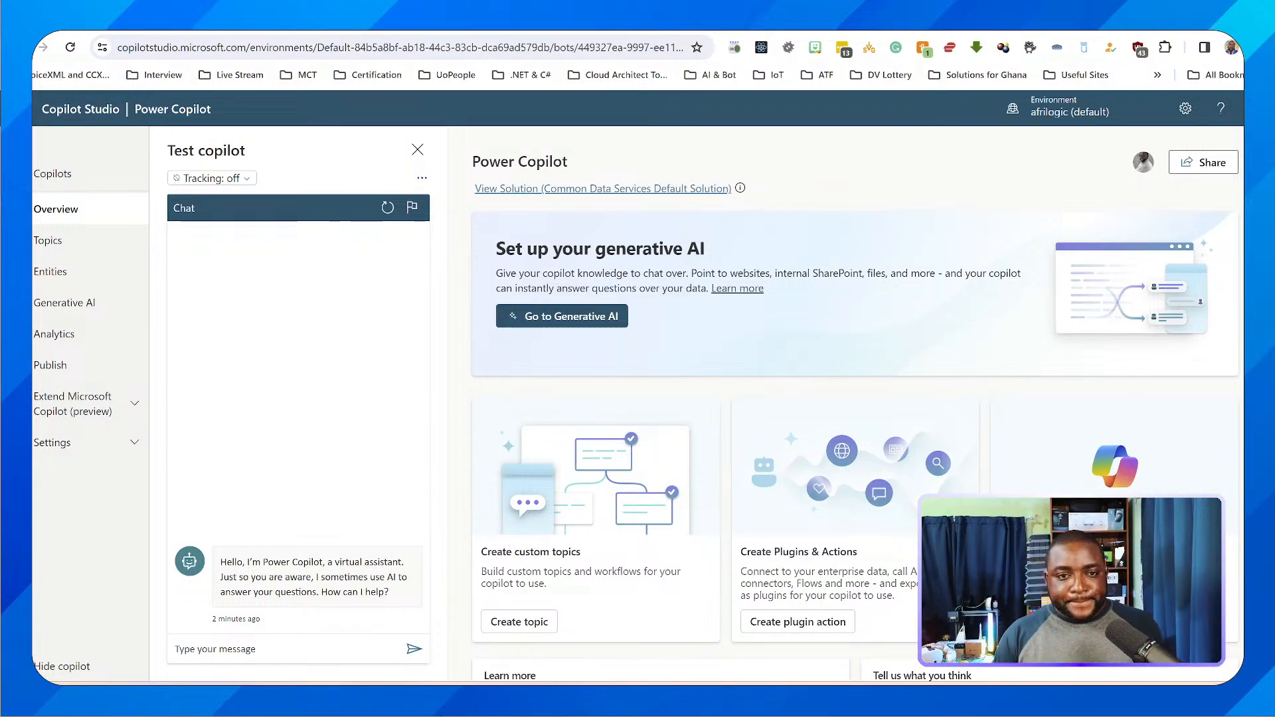
Switch to the Ghana Immigration Service home page and mark its vision, mission and core values section
scroll(854, 403, "down", 2)
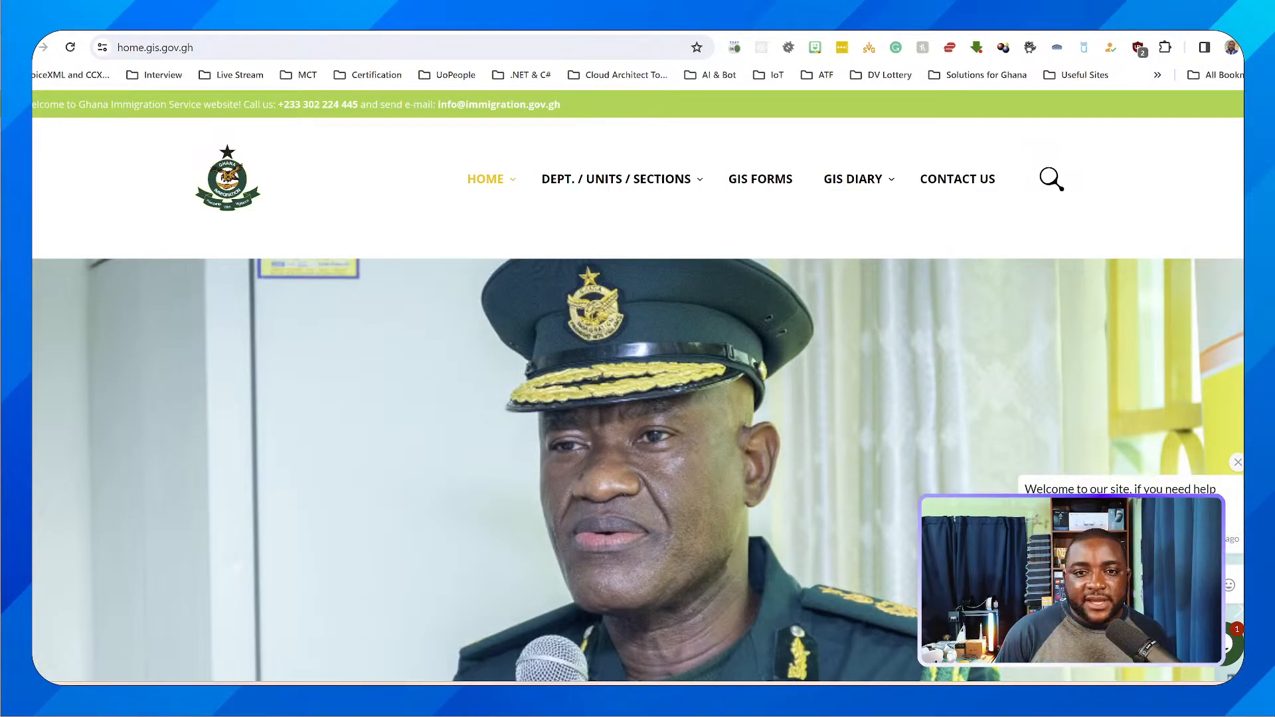
scroll(638, 385, "down", 10)
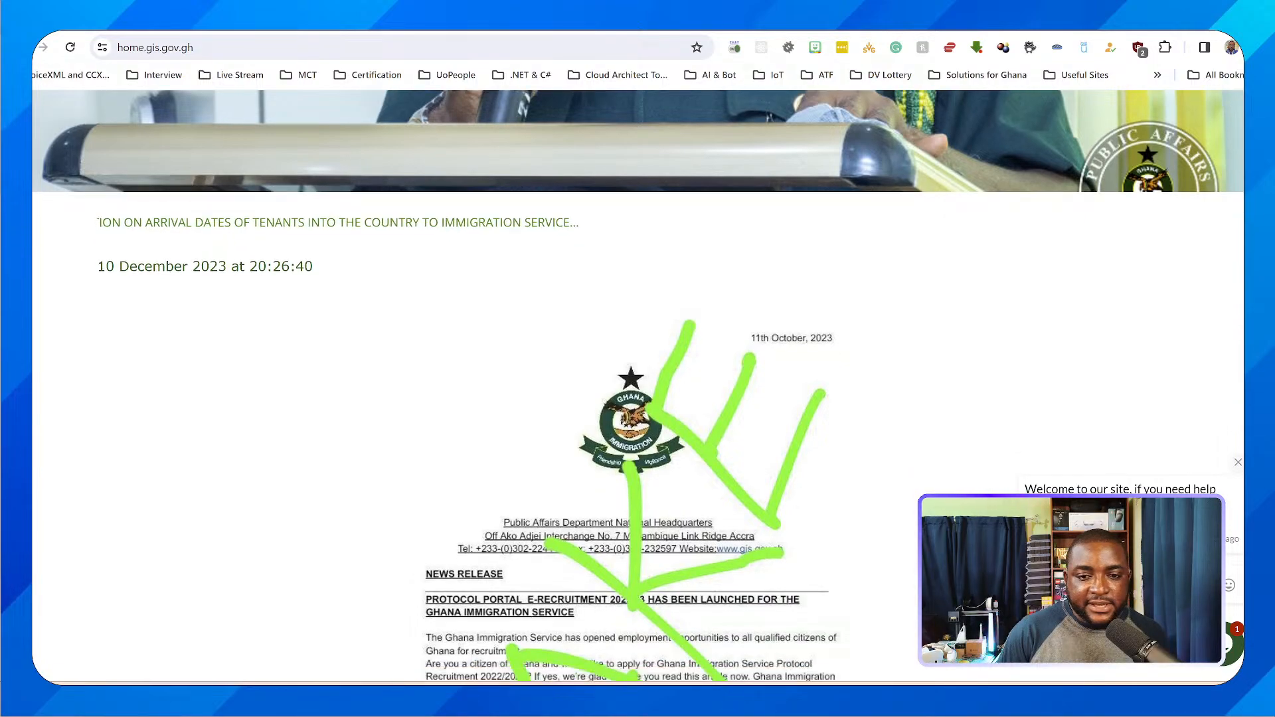
scroll(637, 385, "down", 10)
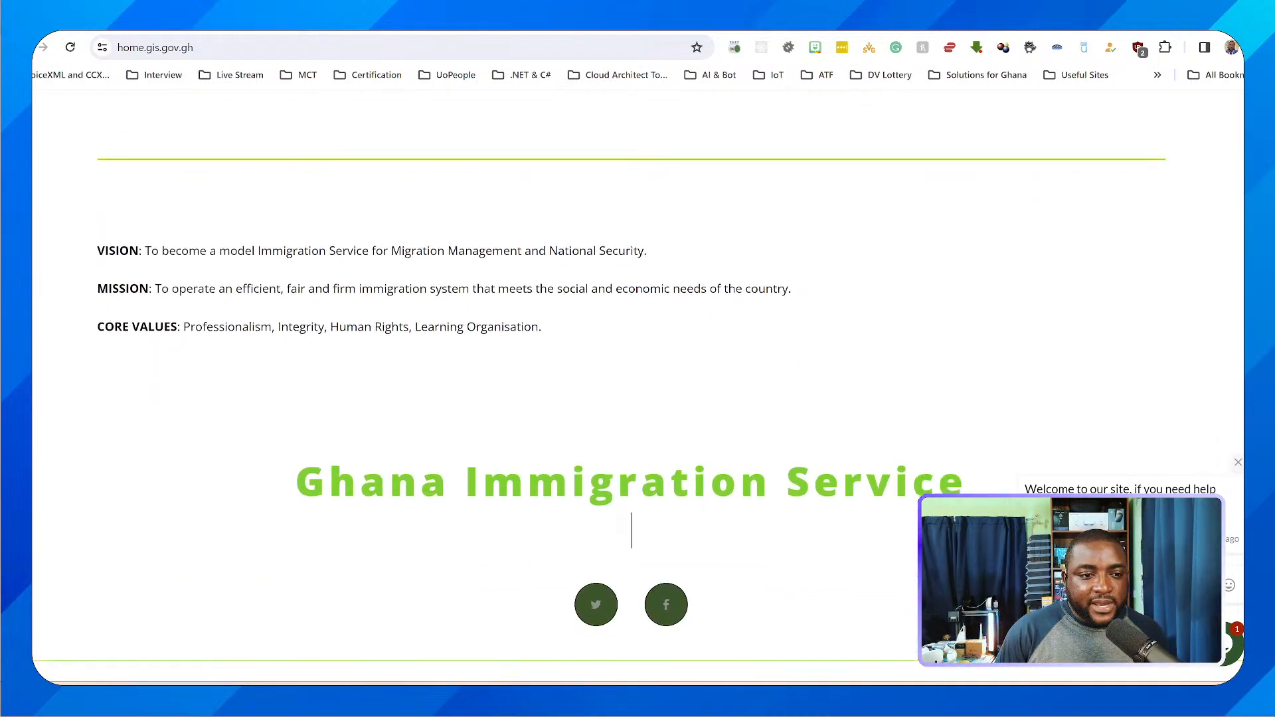
scroll(638, 385, "down", 1)
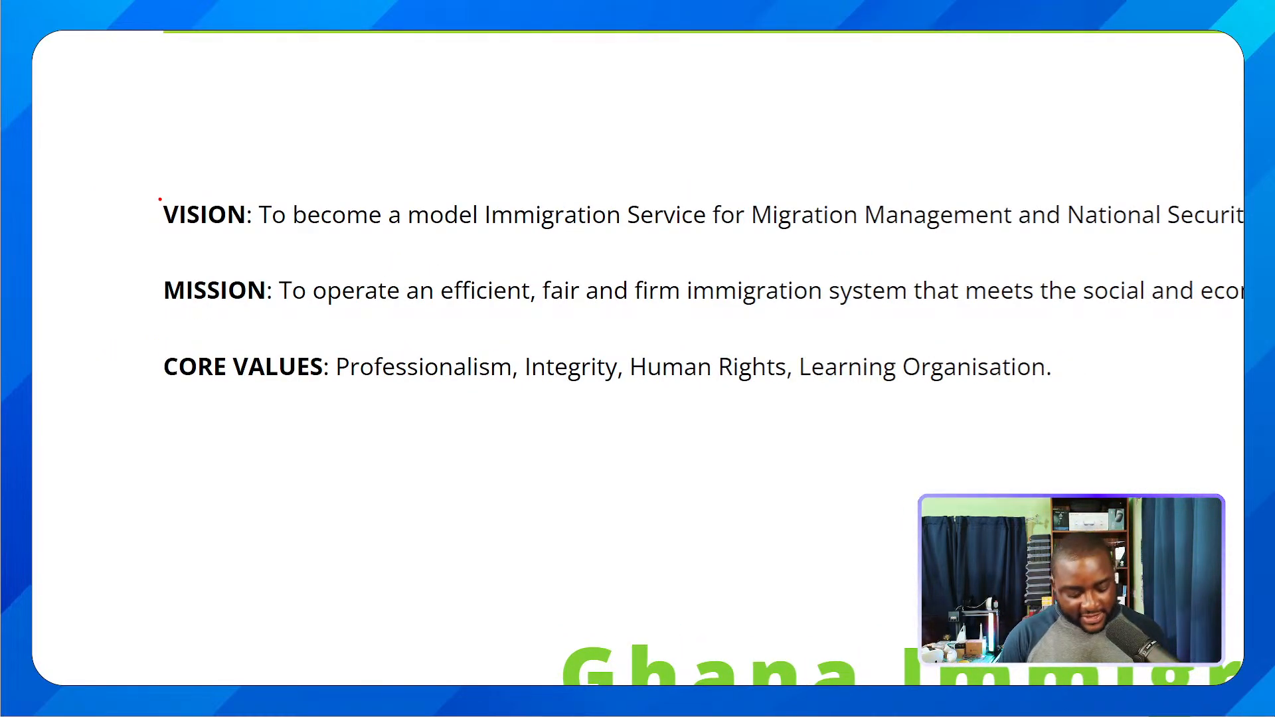
mouse_move(140, 182)
left_mouse_down()
mouse_move(177, 320)
mouse_move(908, 365)
mouse_move(1161, 423)
mouse_move(1199, 410)
left_mouse_up()
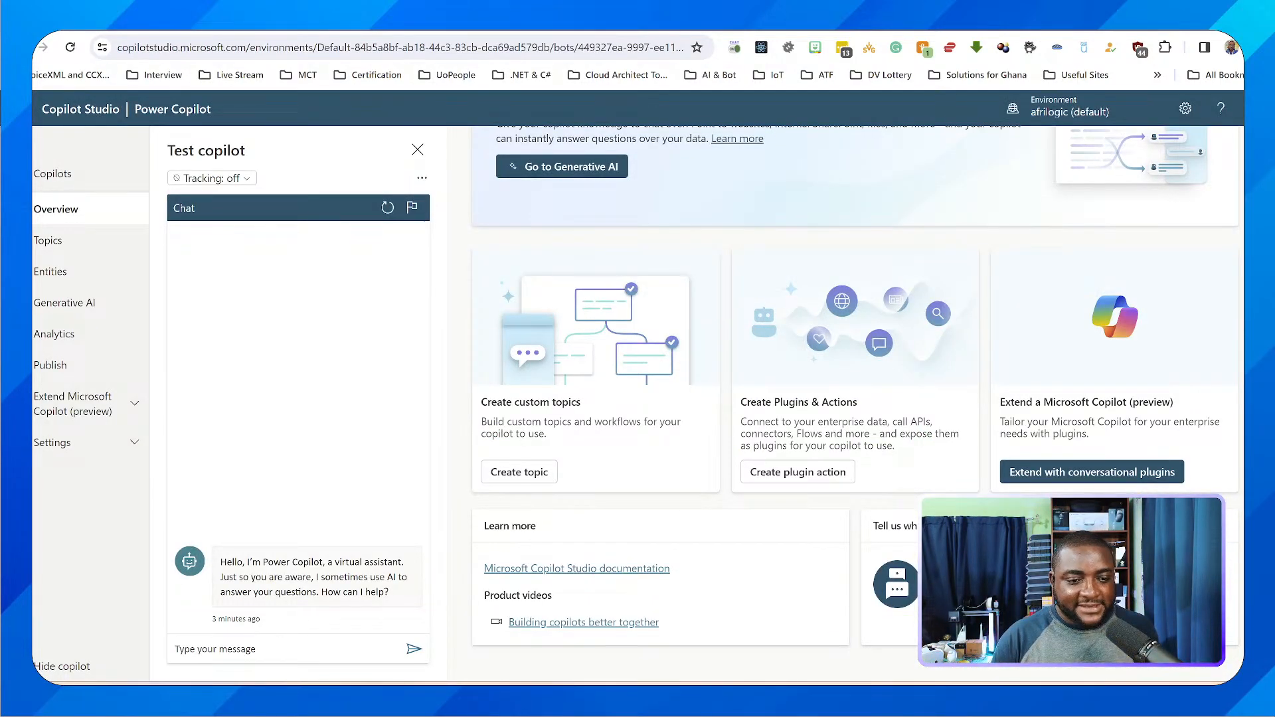
Ask the copilot in the test chat "what is the vision of the Ghana immigration service"
left_click(286, 648)
type("what")
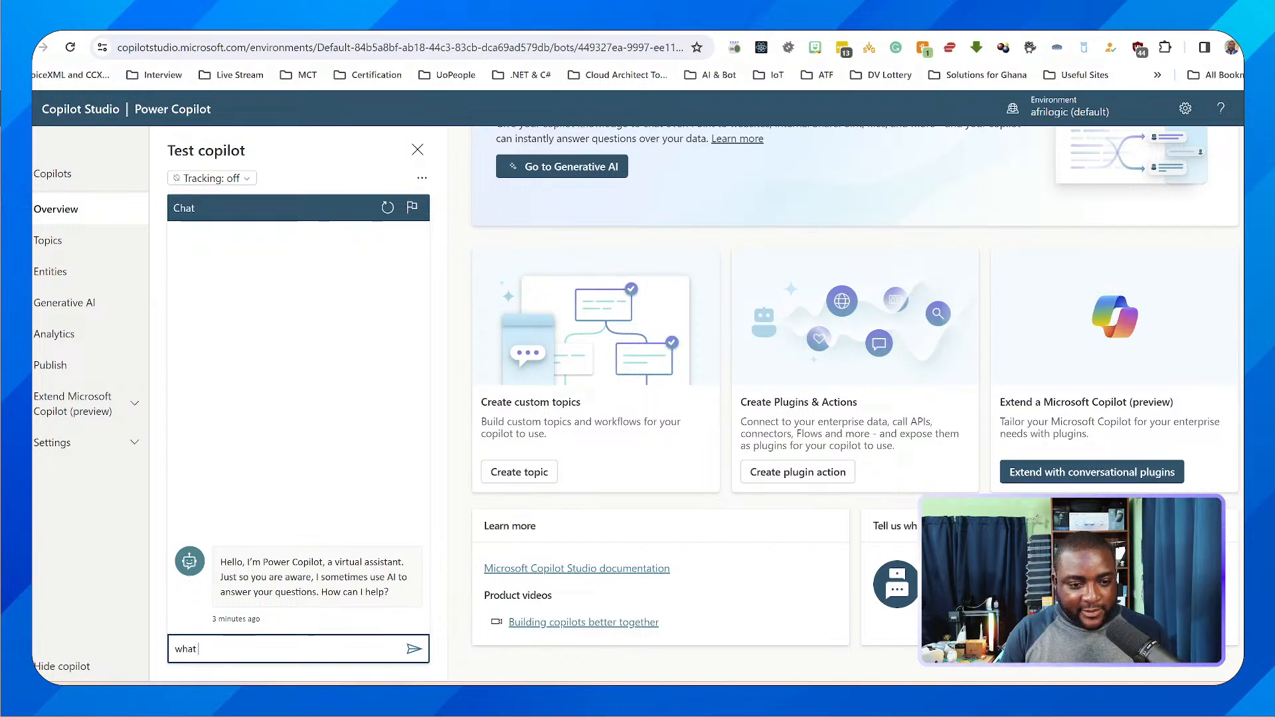
type(" is the mission")
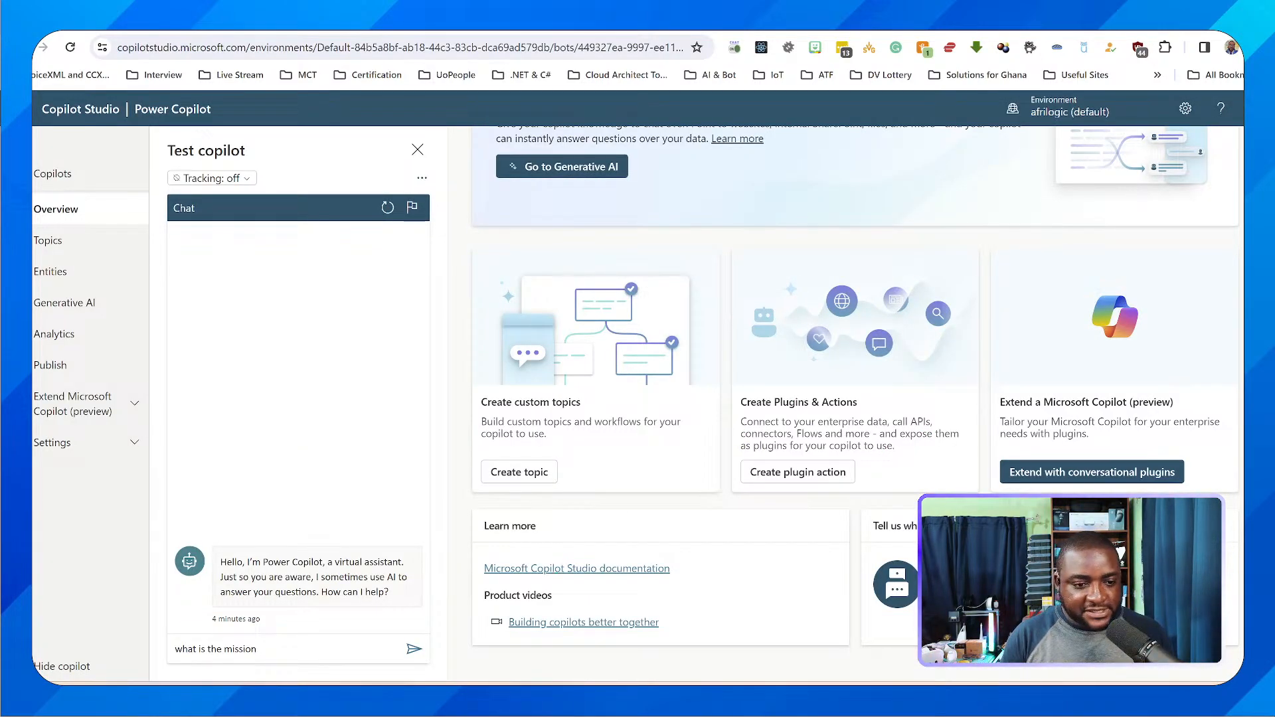
left_click(265, 648)
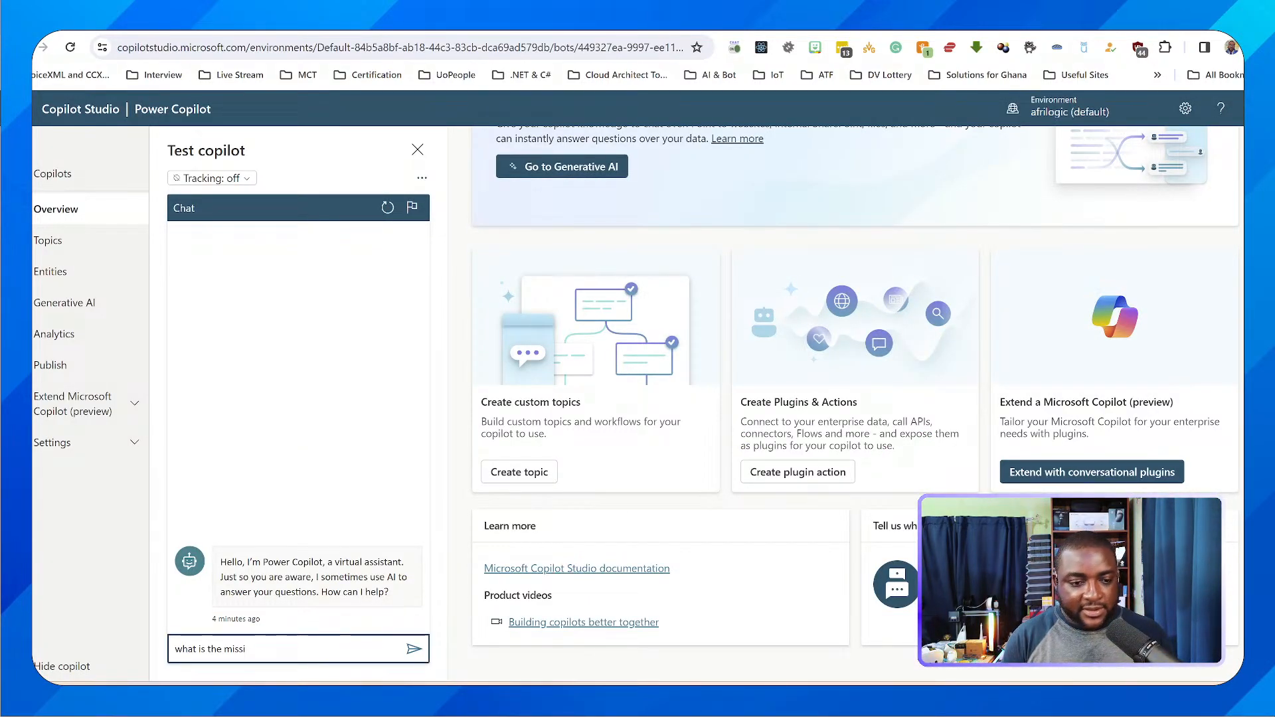
type("vis")
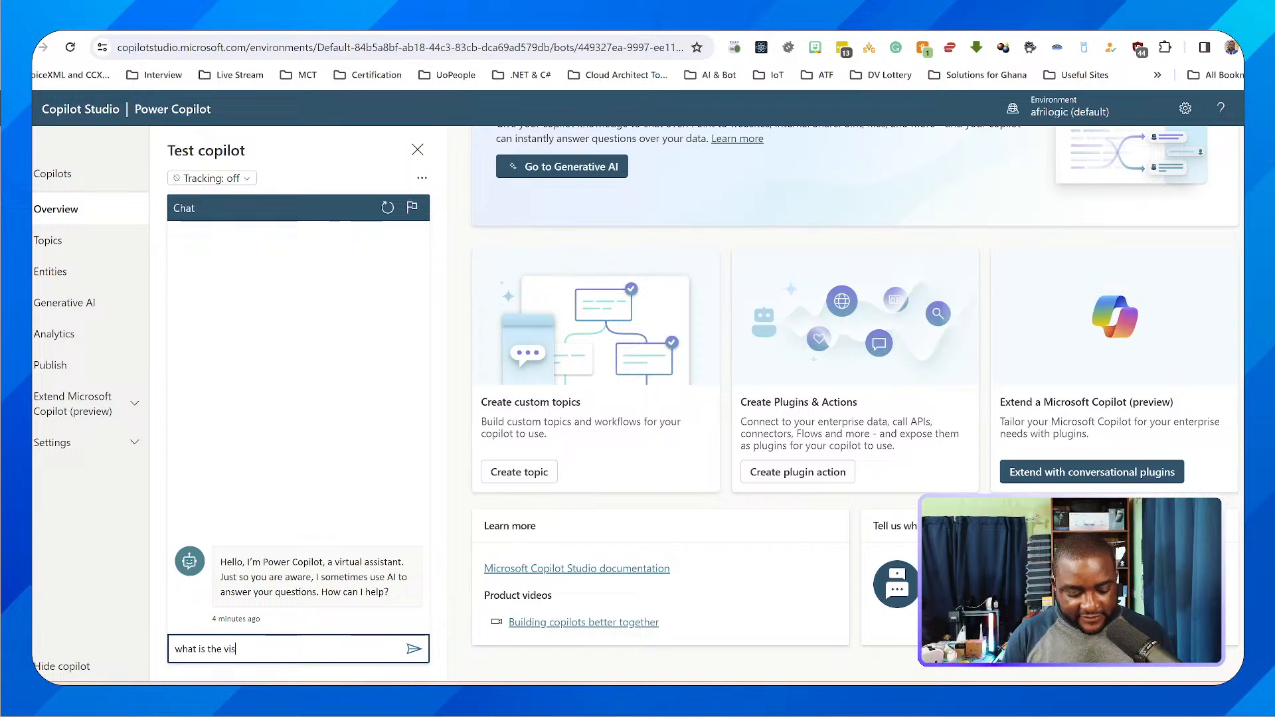
type("ion of the")
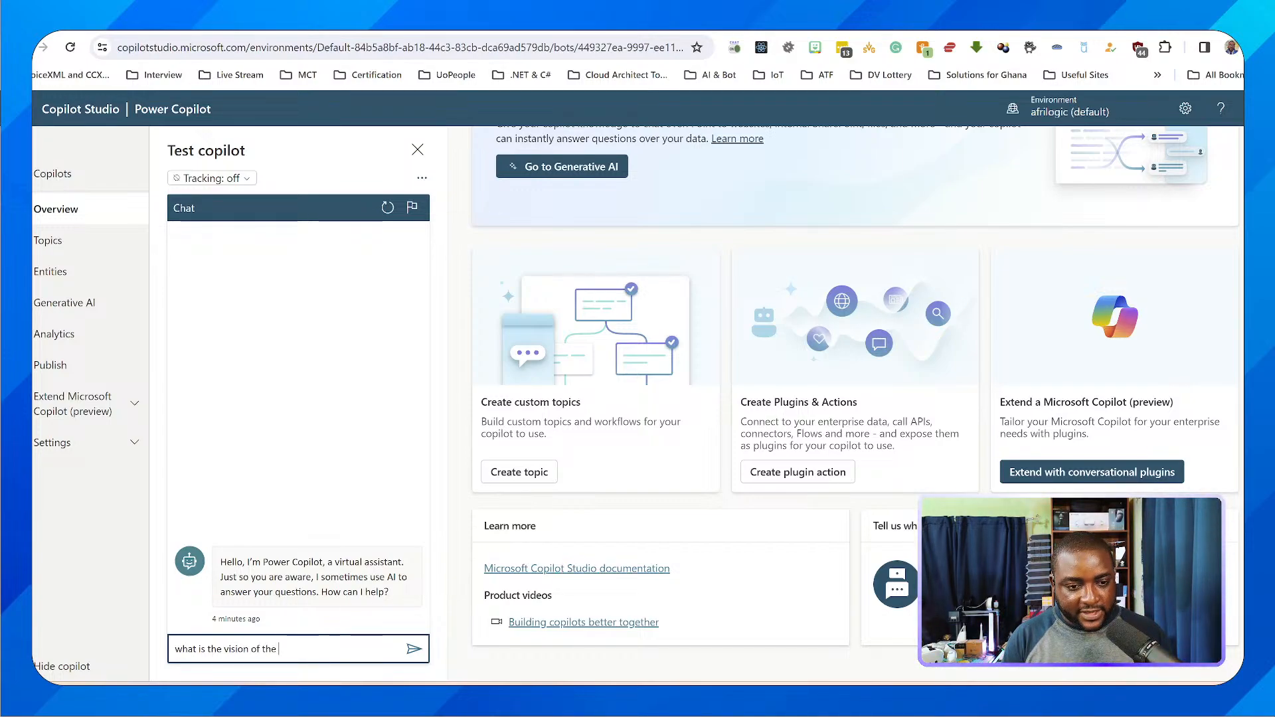
type(" ghana")
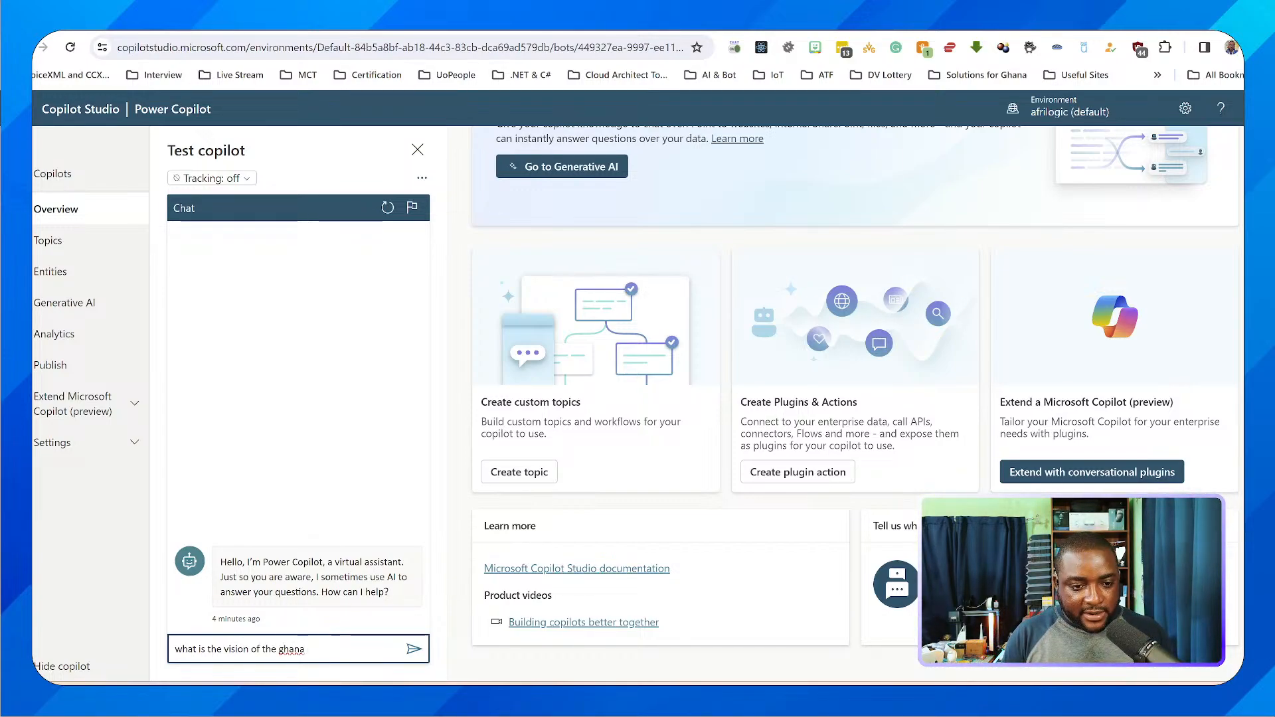
key("BackSpace")
key("BackSpace")
key("BackSpace")
key("BackSpace")
key("BackSpace")
type("Ghana im")
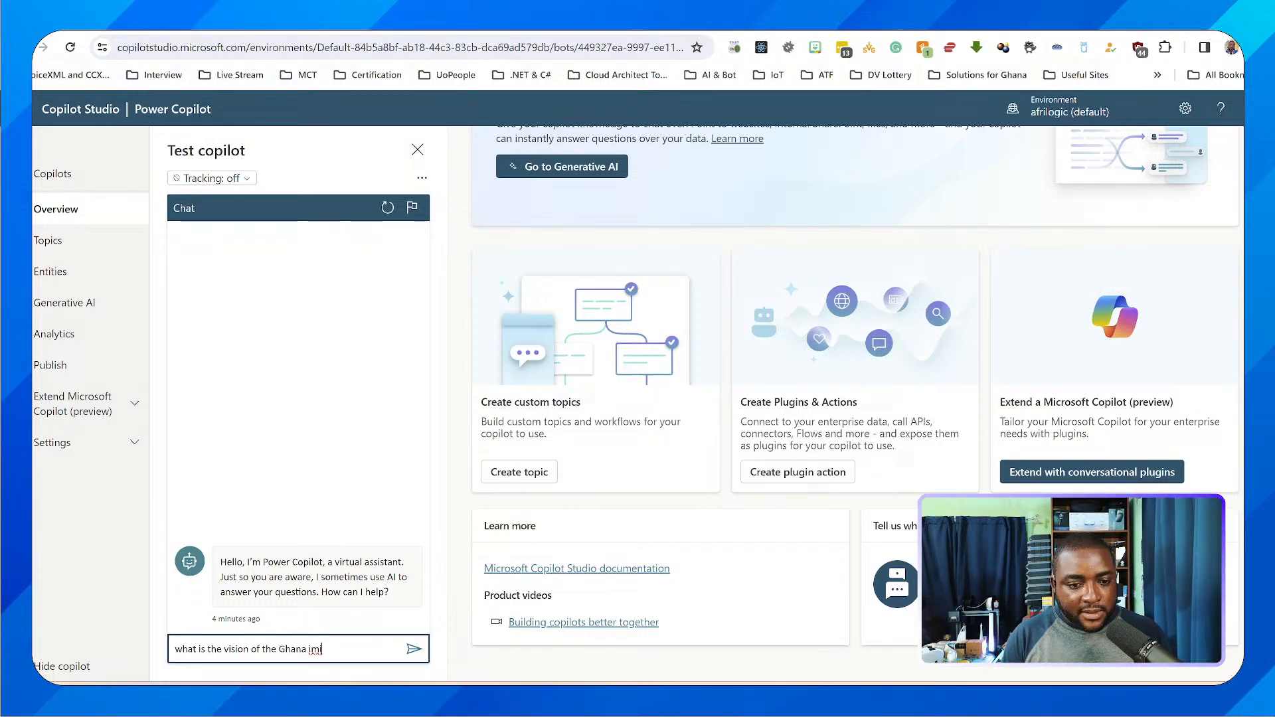
type("migratio")
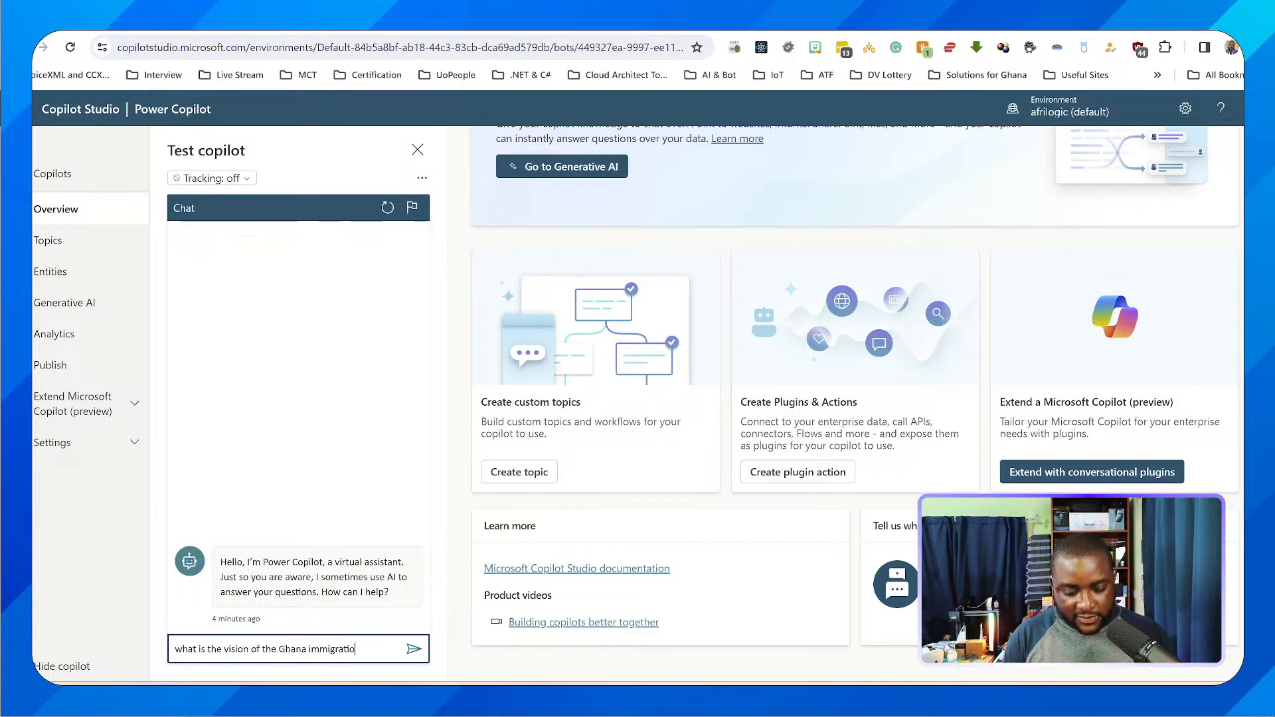
type("n service")
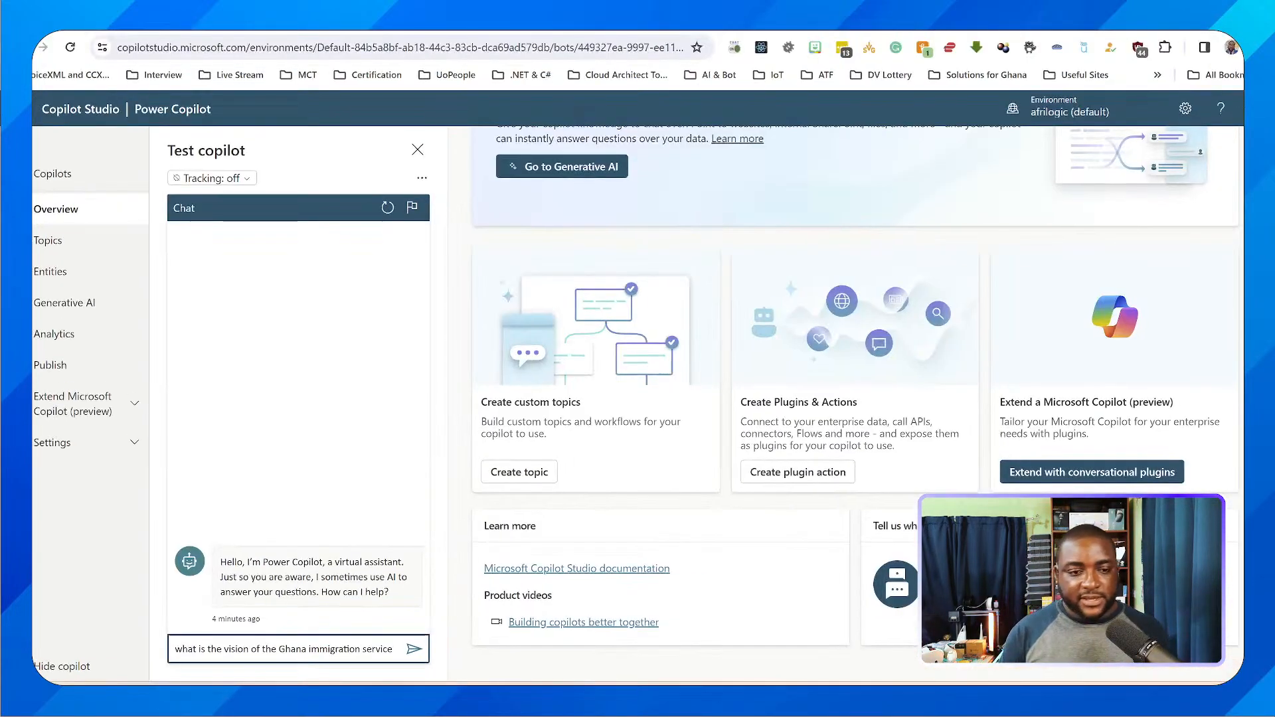
key("Return")
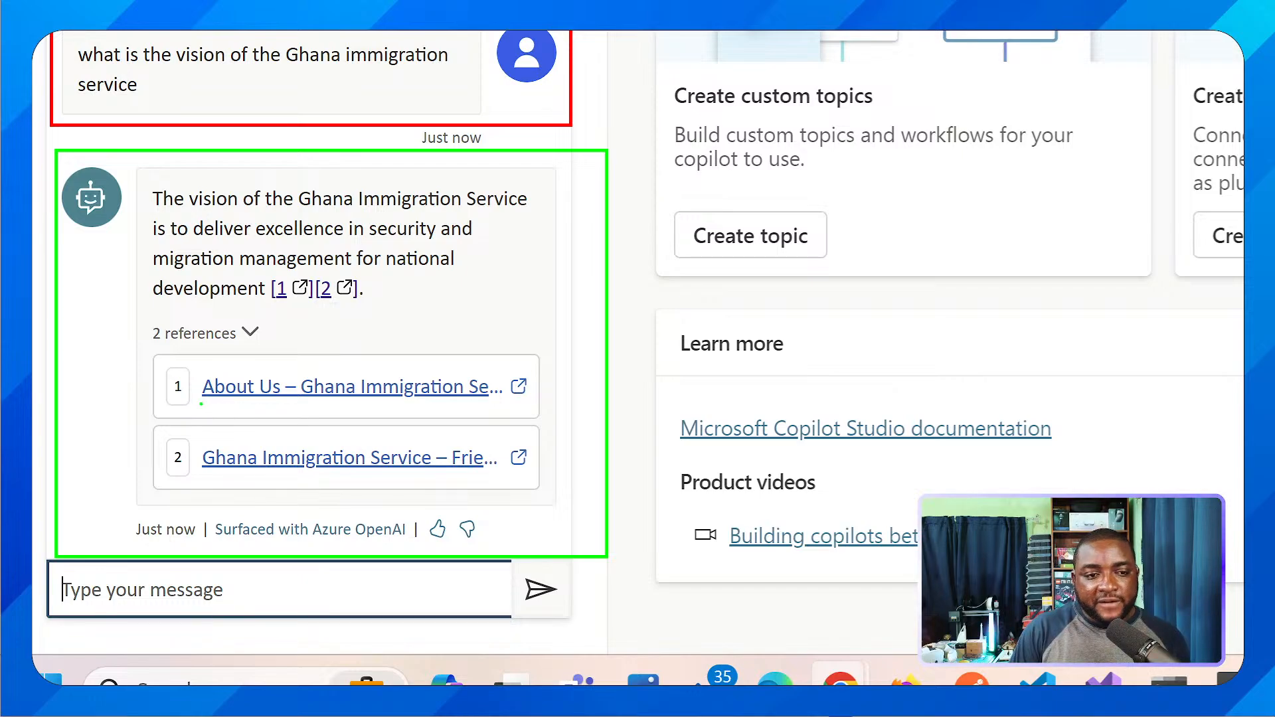
Mark both references under the vision answer, read the linked About Us page, and return to Copilot Studio
left_click_drag(200, 403, 338, 409)
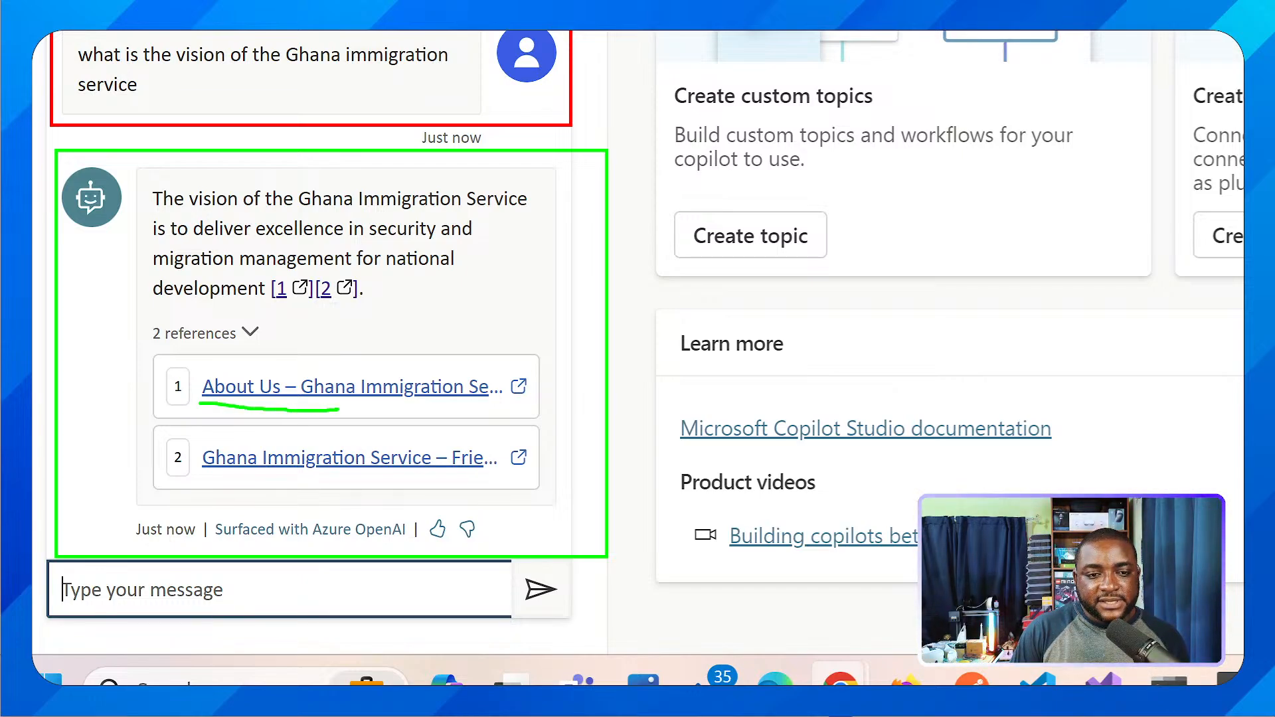
left_click_drag(203, 479, 498, 482)
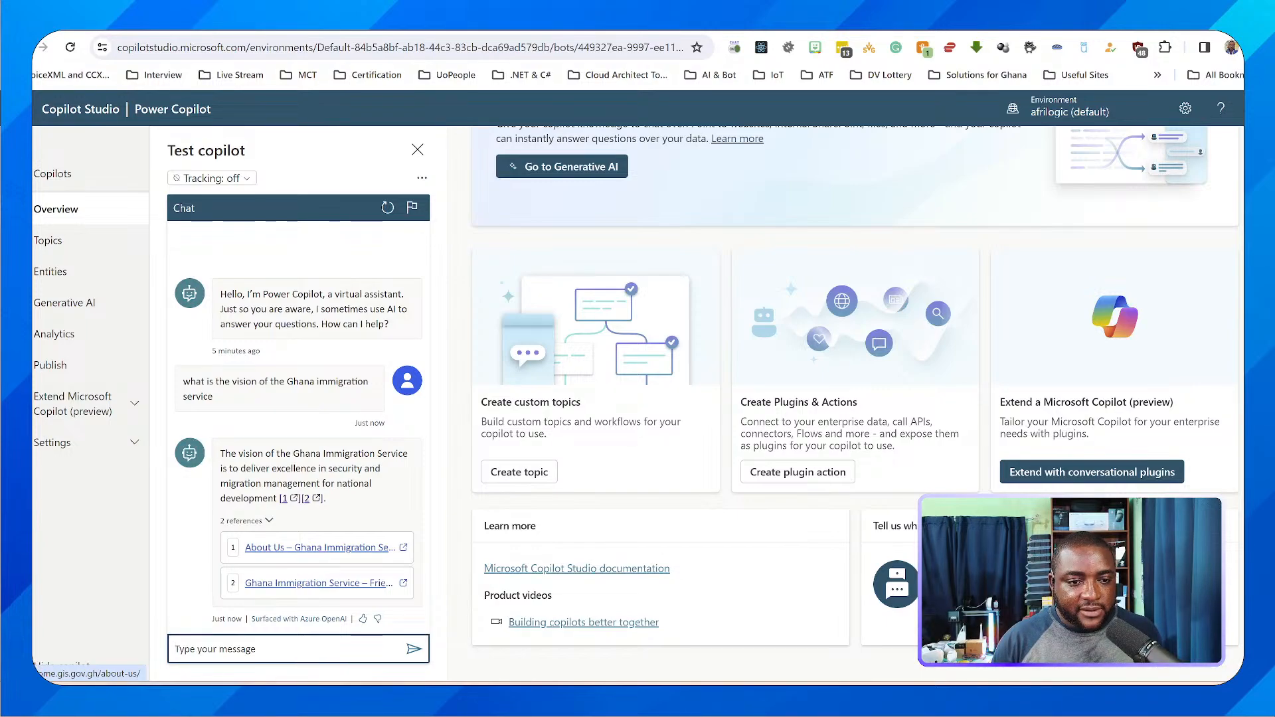
left_click(320, 548)
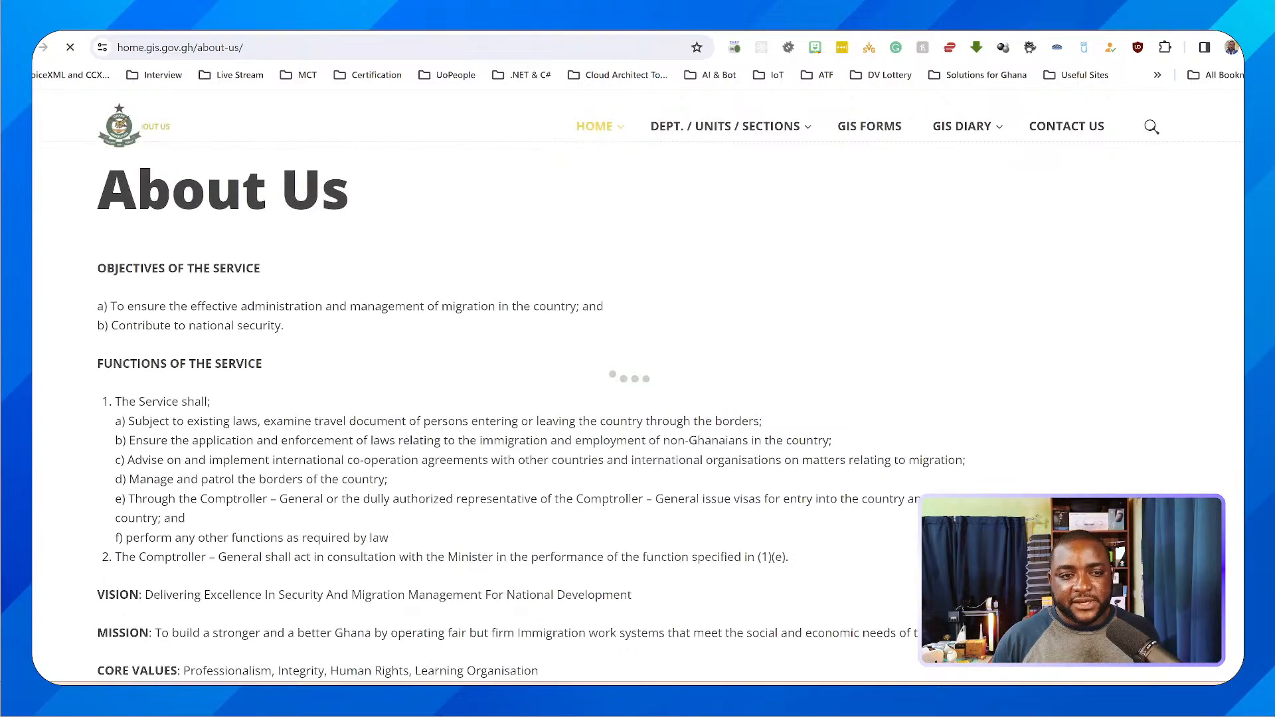
scroll(637, 398, "down", 2)
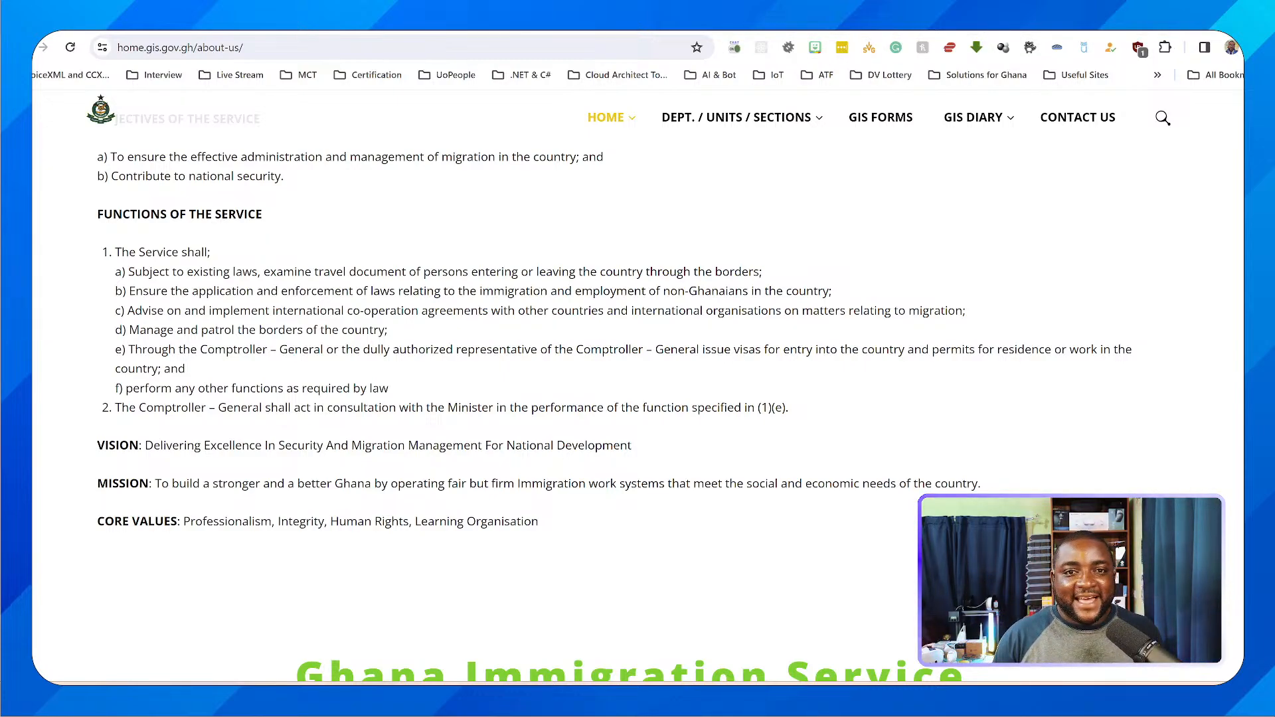
key("ctrl+shift+Tab")
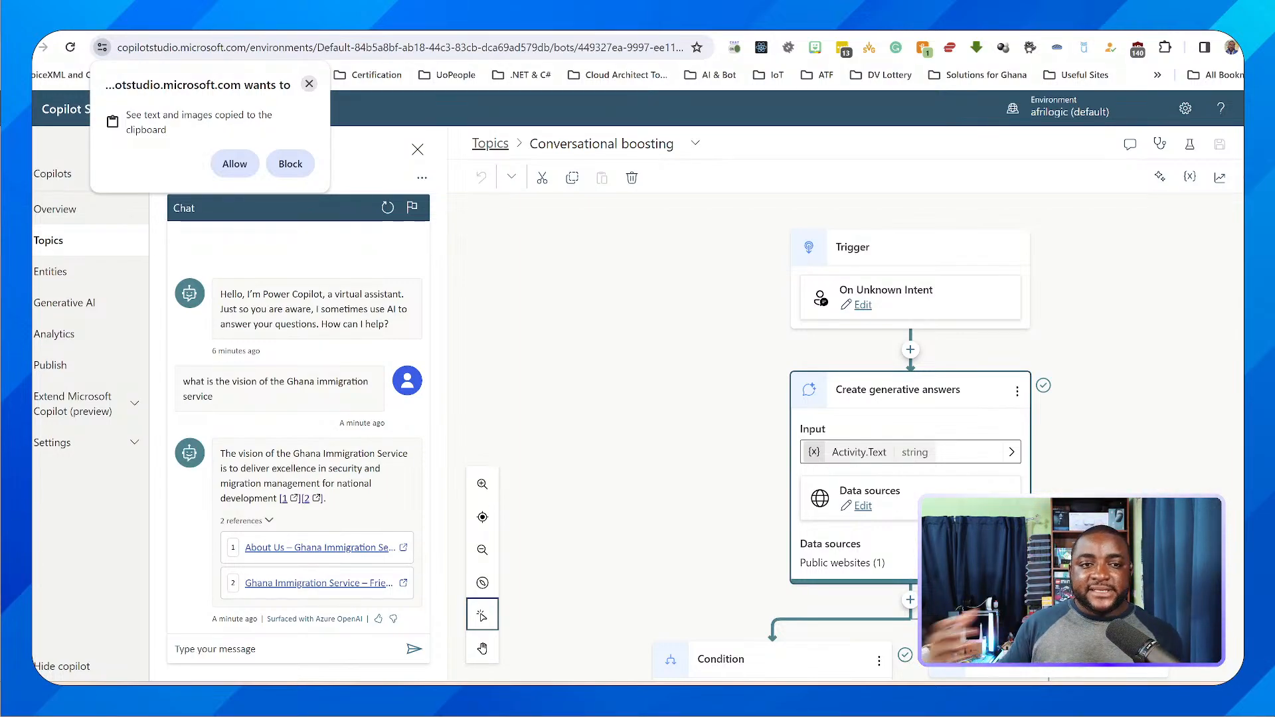
Dismiss the browser's clipboard access request and make the test chat ready for another message
left_click(309, 84)
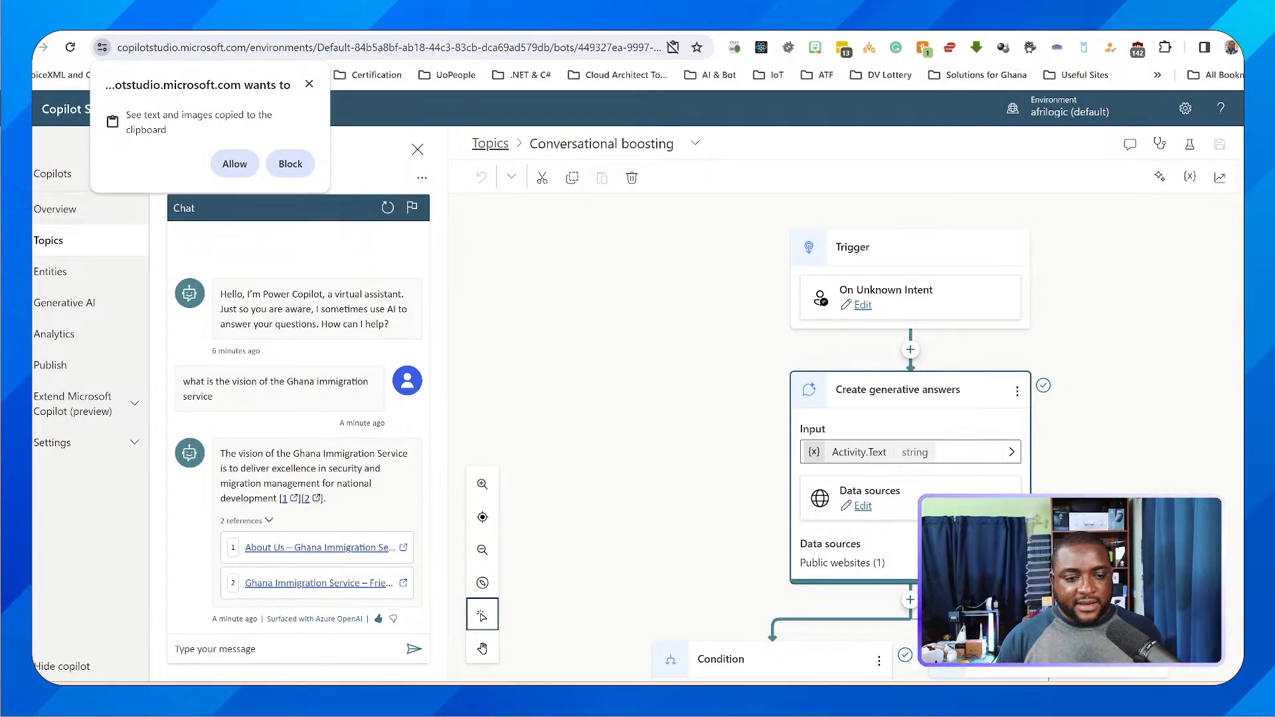
left_click(285, 649)
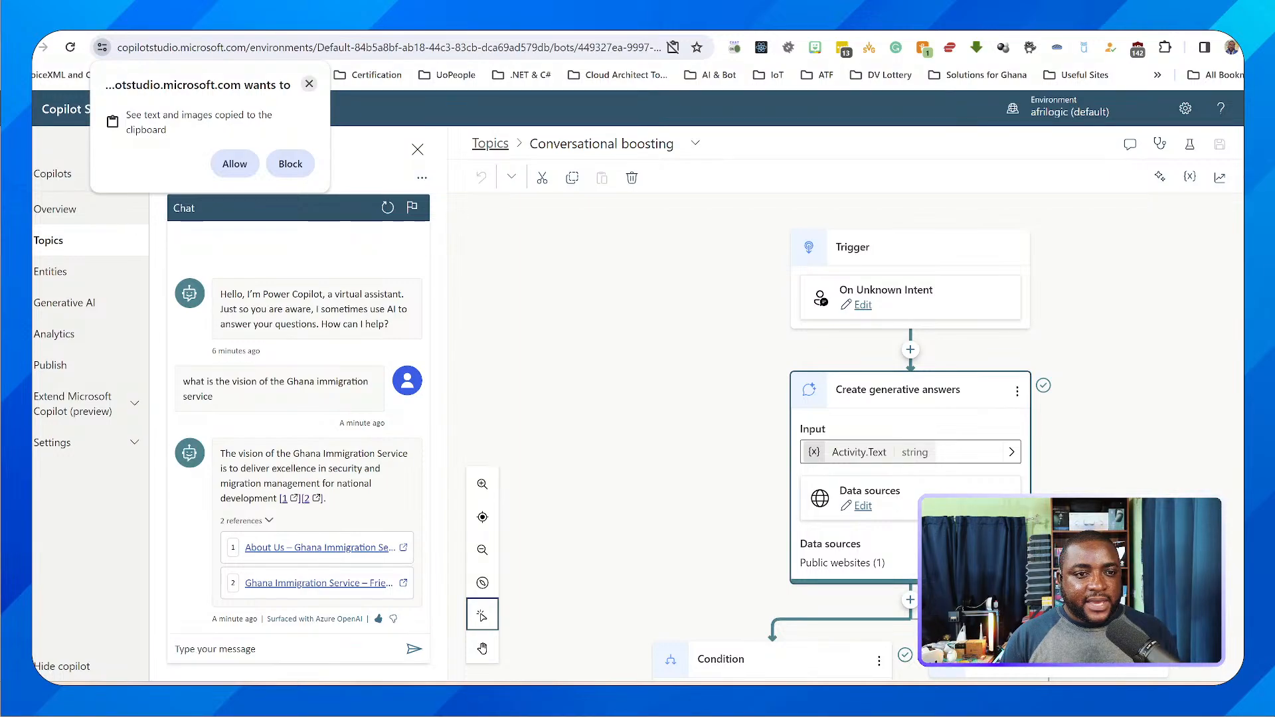
left_click(309, 83)
key("alt+Tab")
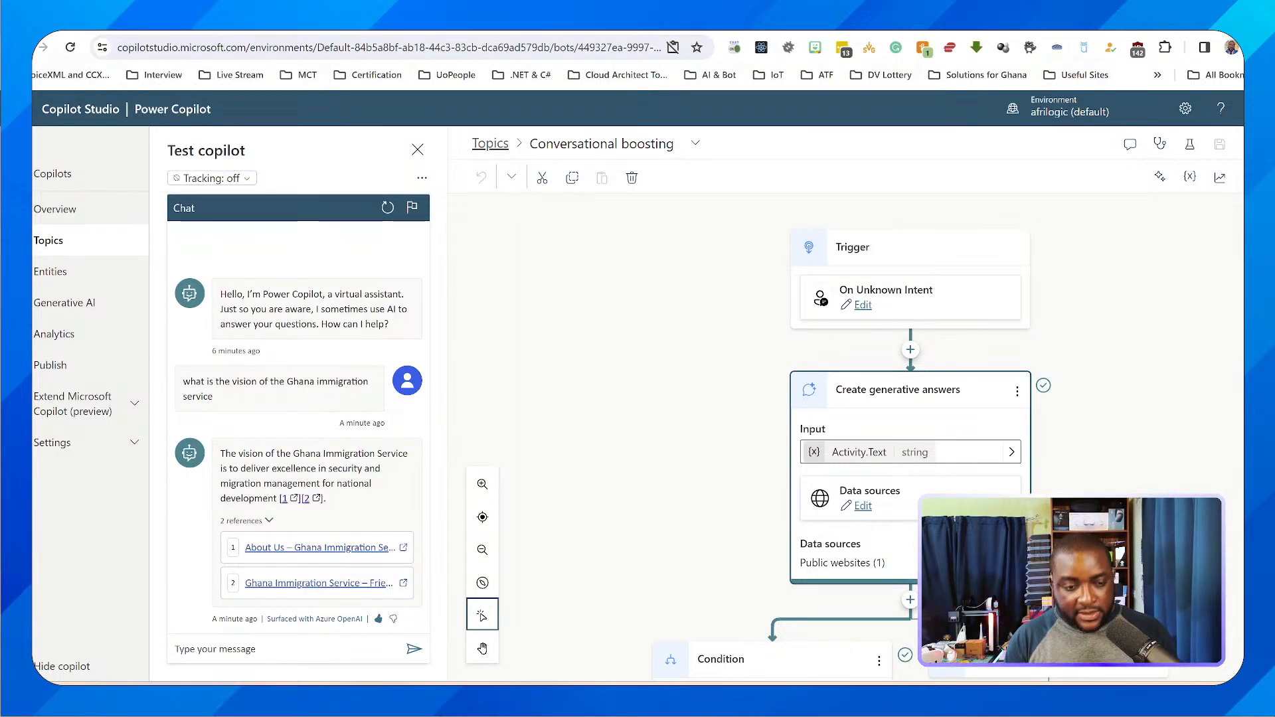
key("alt+Tab")
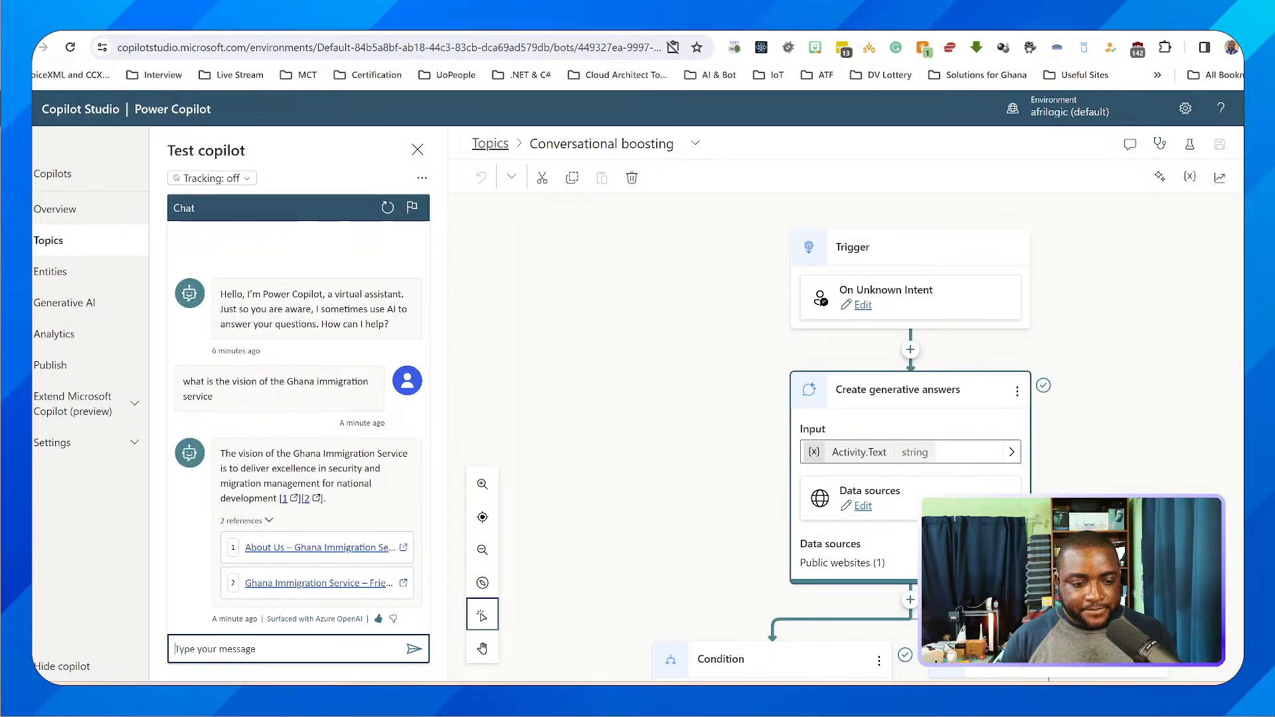
Ask the copilot in the test chat "can you tell me some of the functions of the immigration service"
type("can you te")
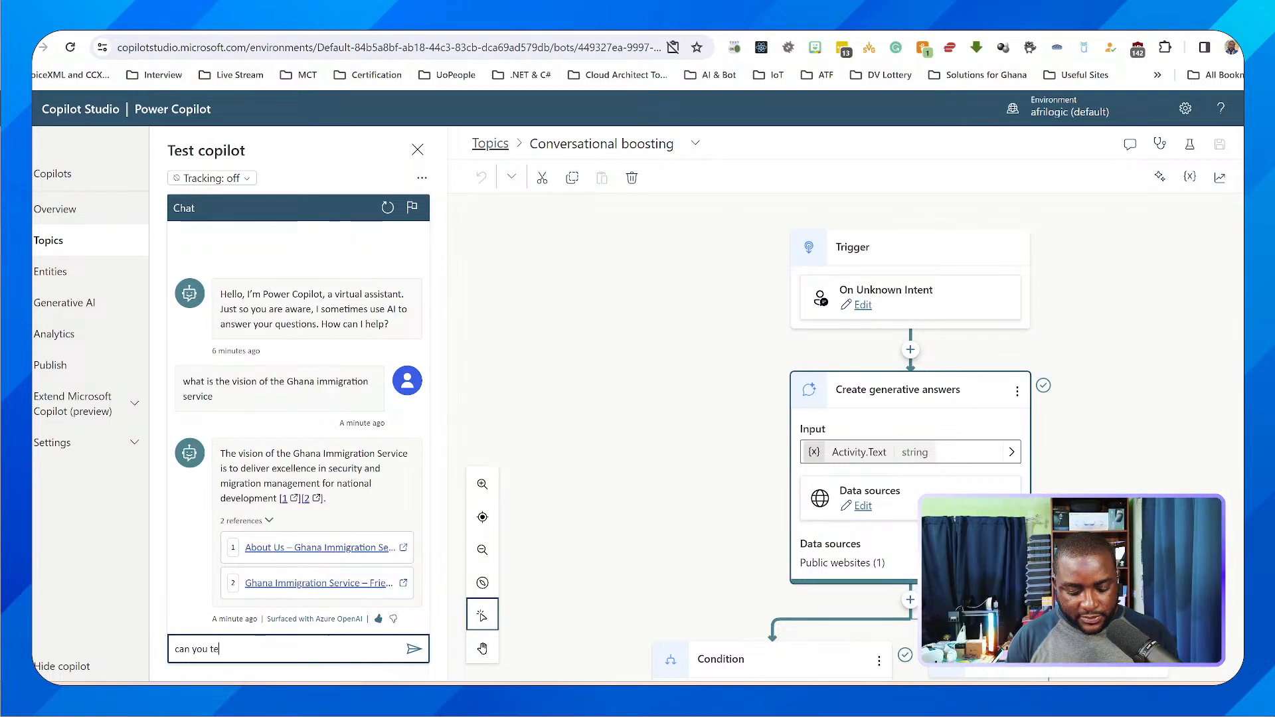
type("ll me some of ther")
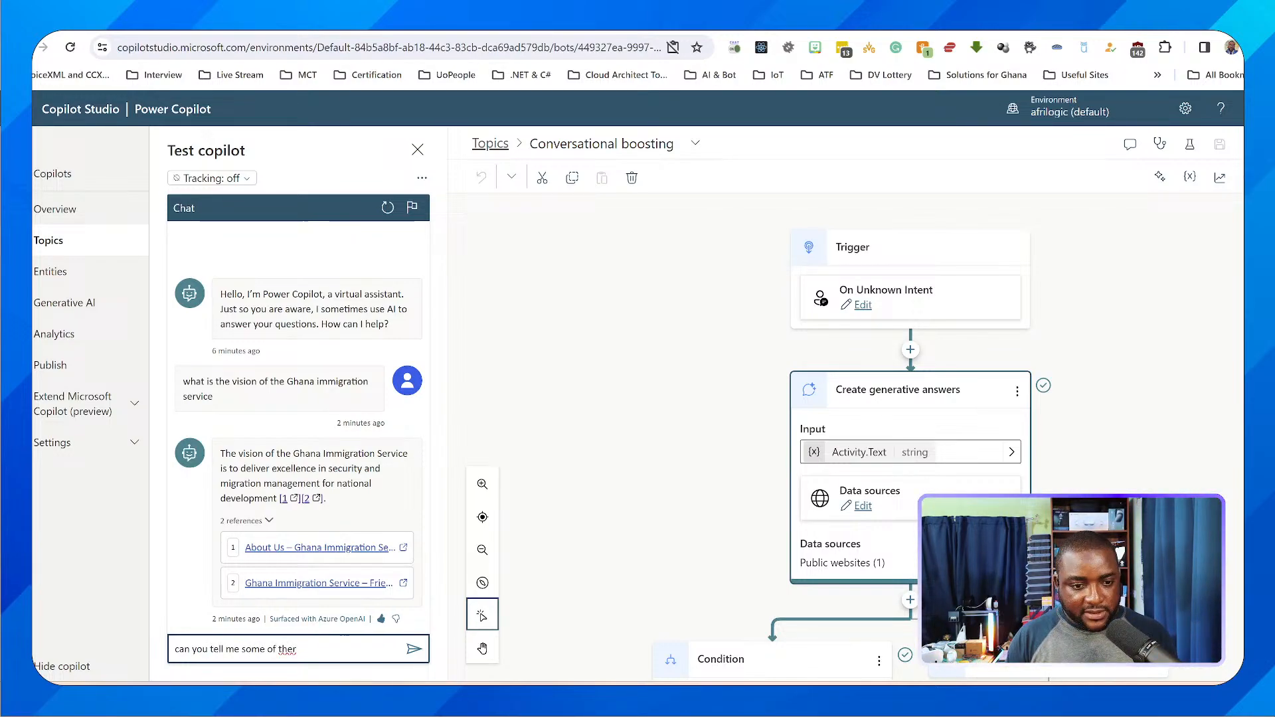
key("BackSpace")
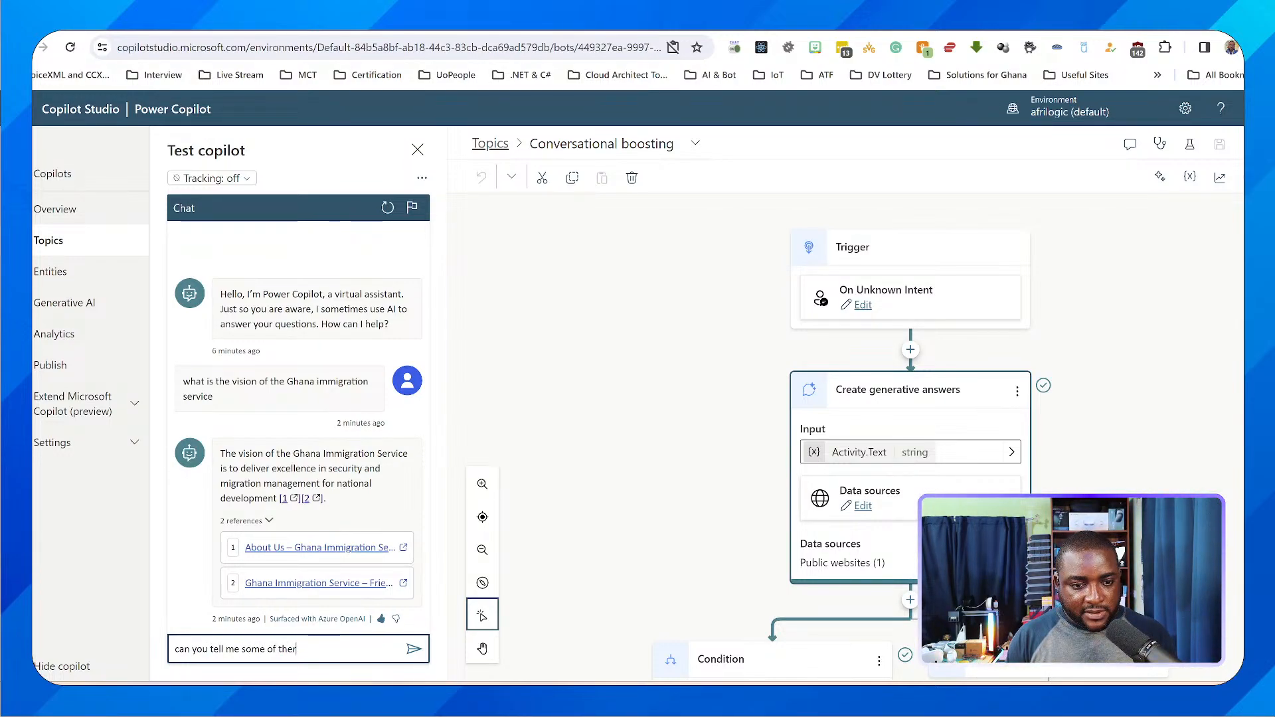
type("functions ")
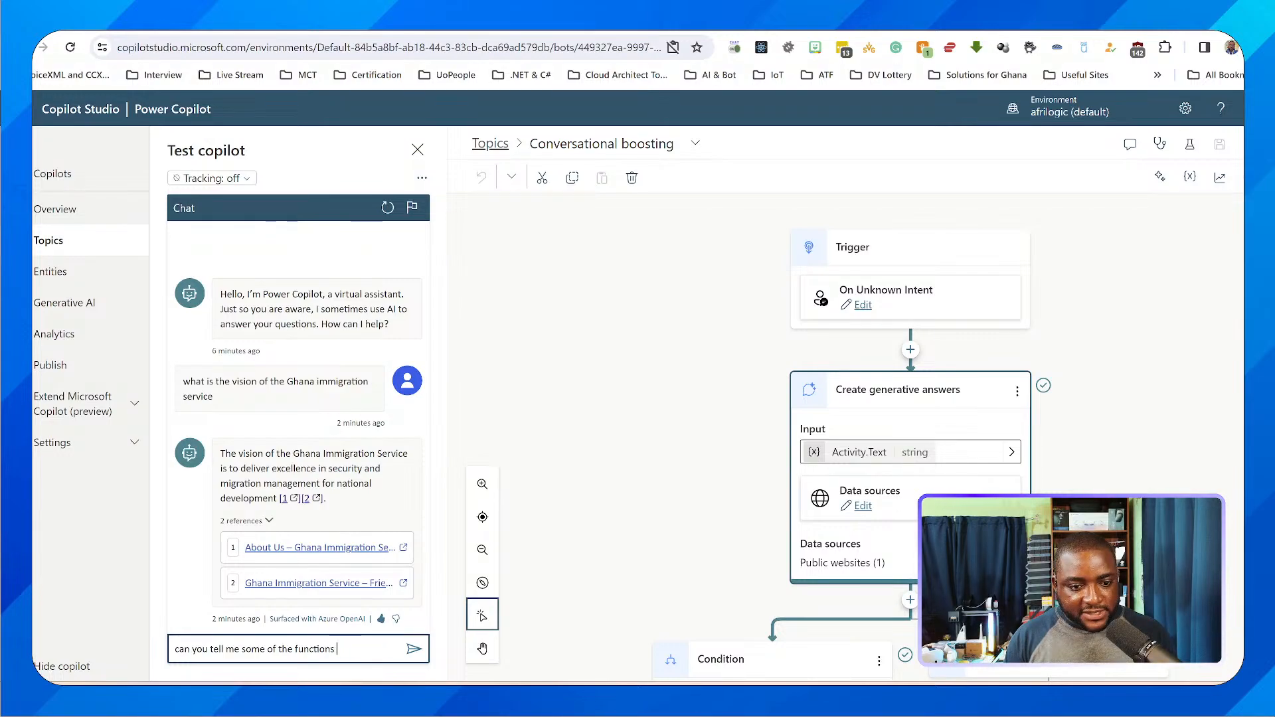
type("of the s")
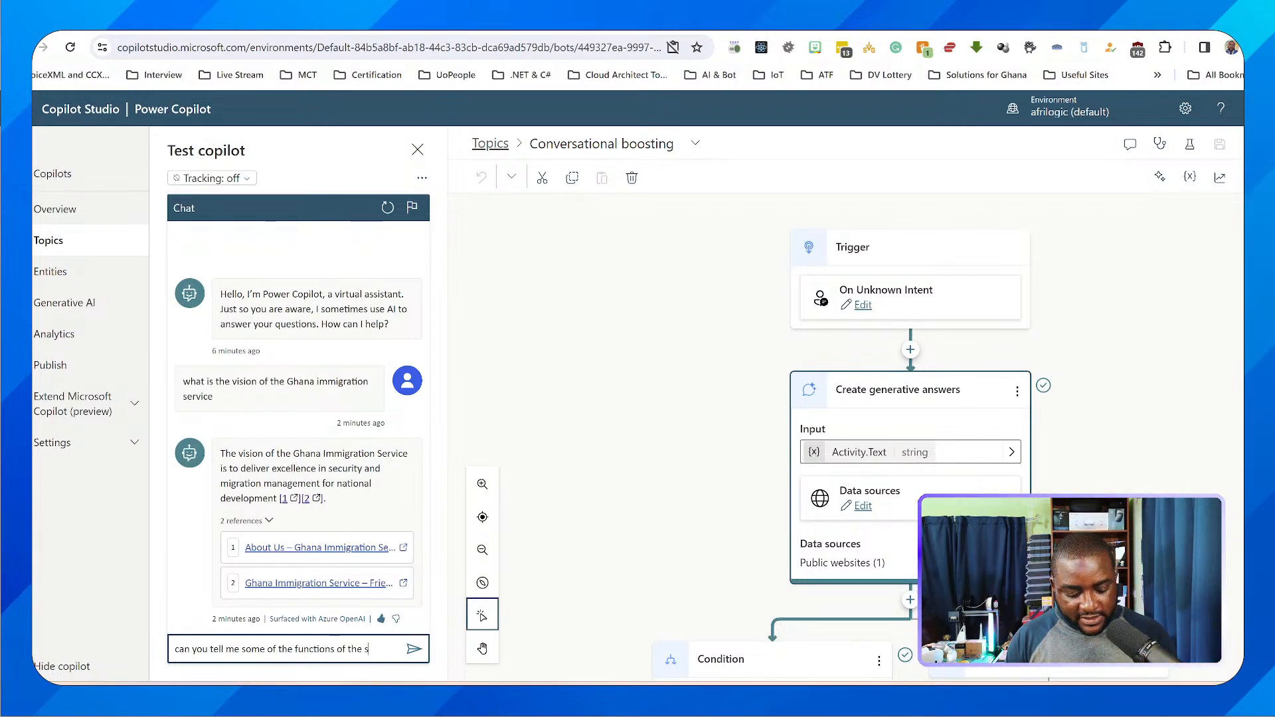
type("ervi")
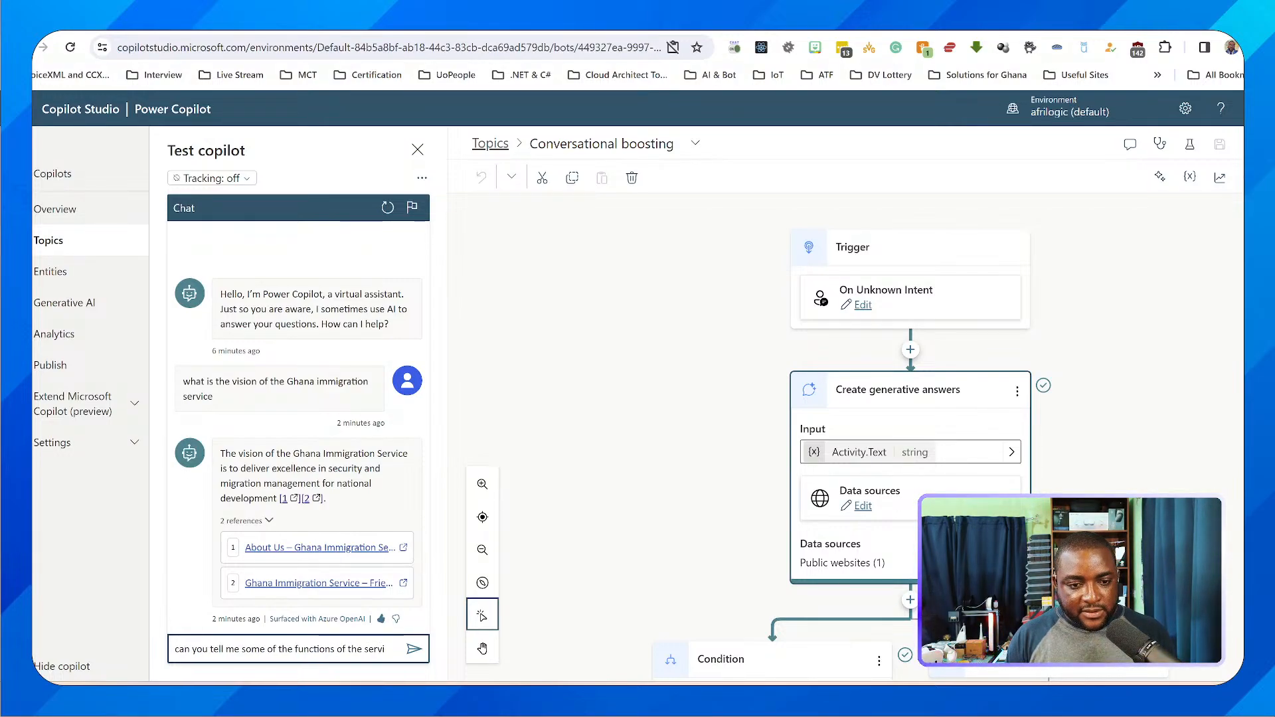
type("immig")
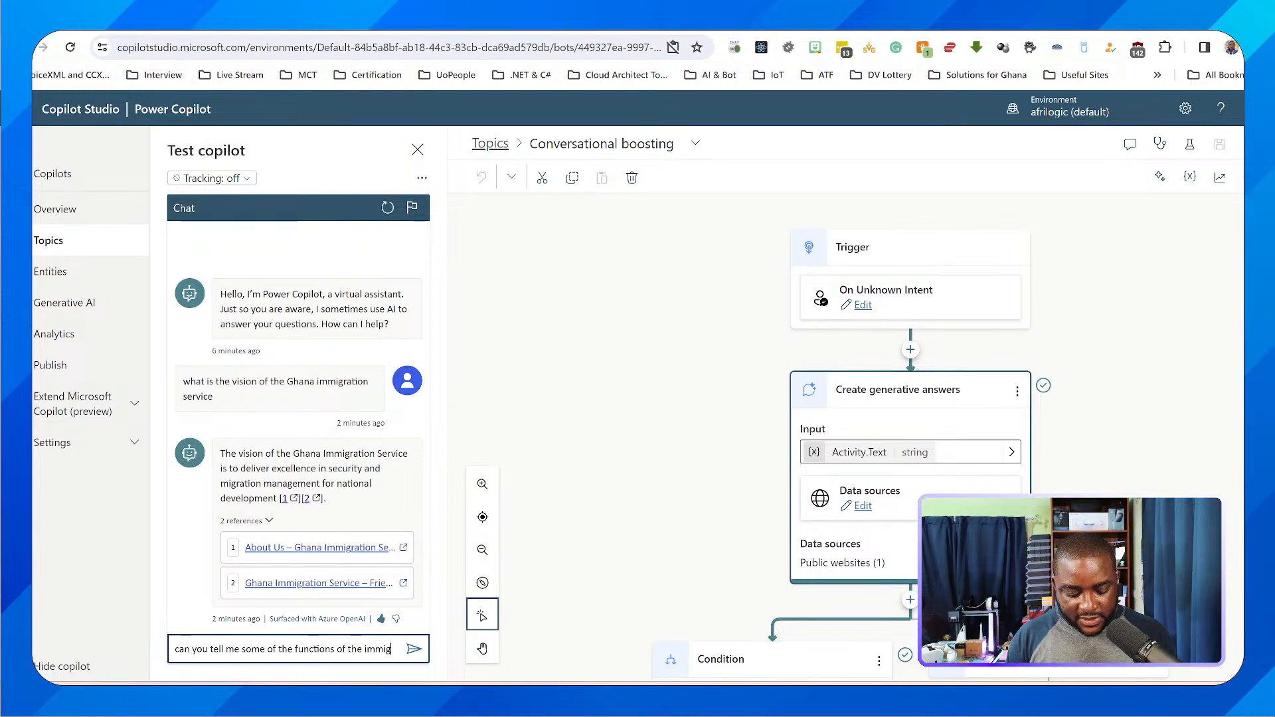
type("ration")
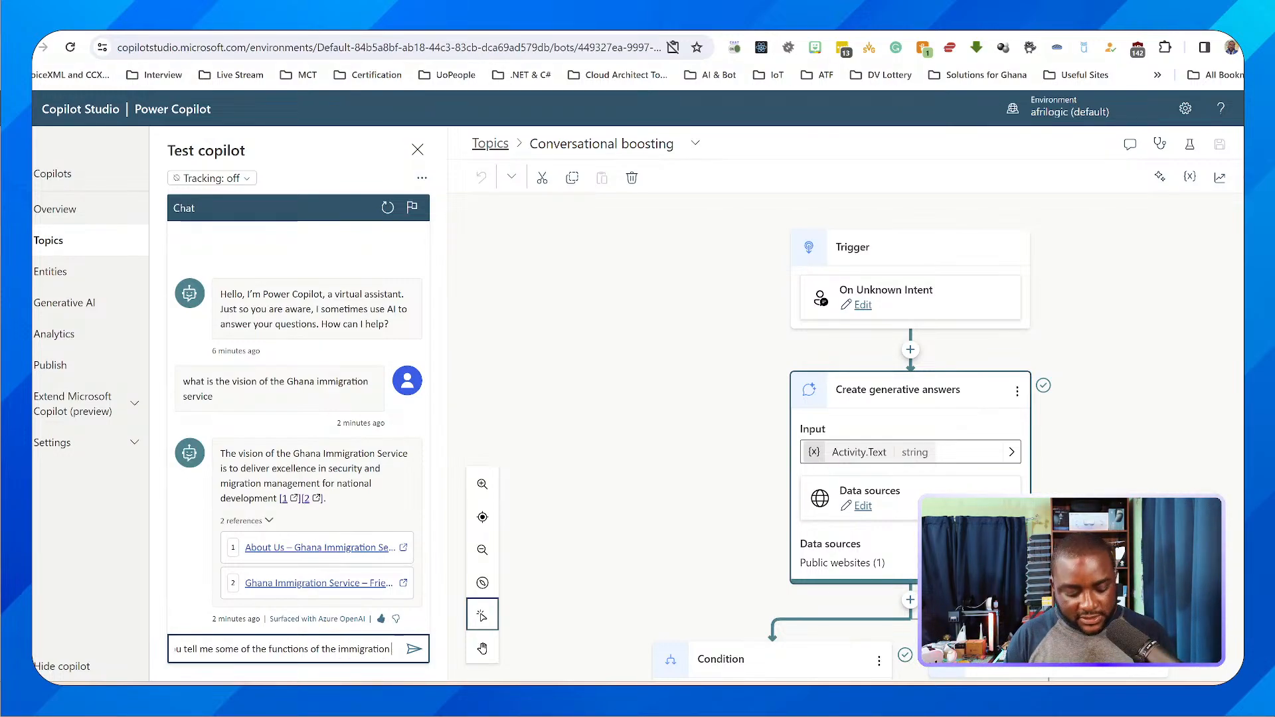
type(" servive")
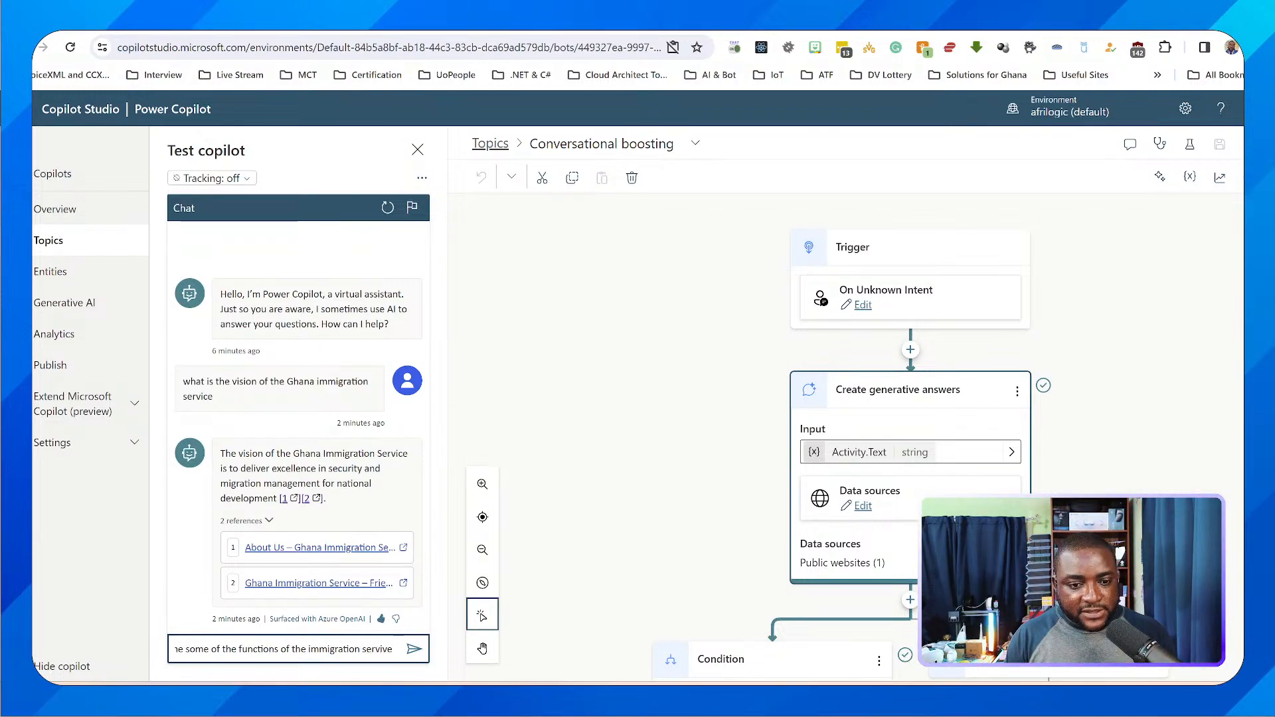
key("BackSpace")
key("BackSpace")
key("BackSpace")
type("ice")
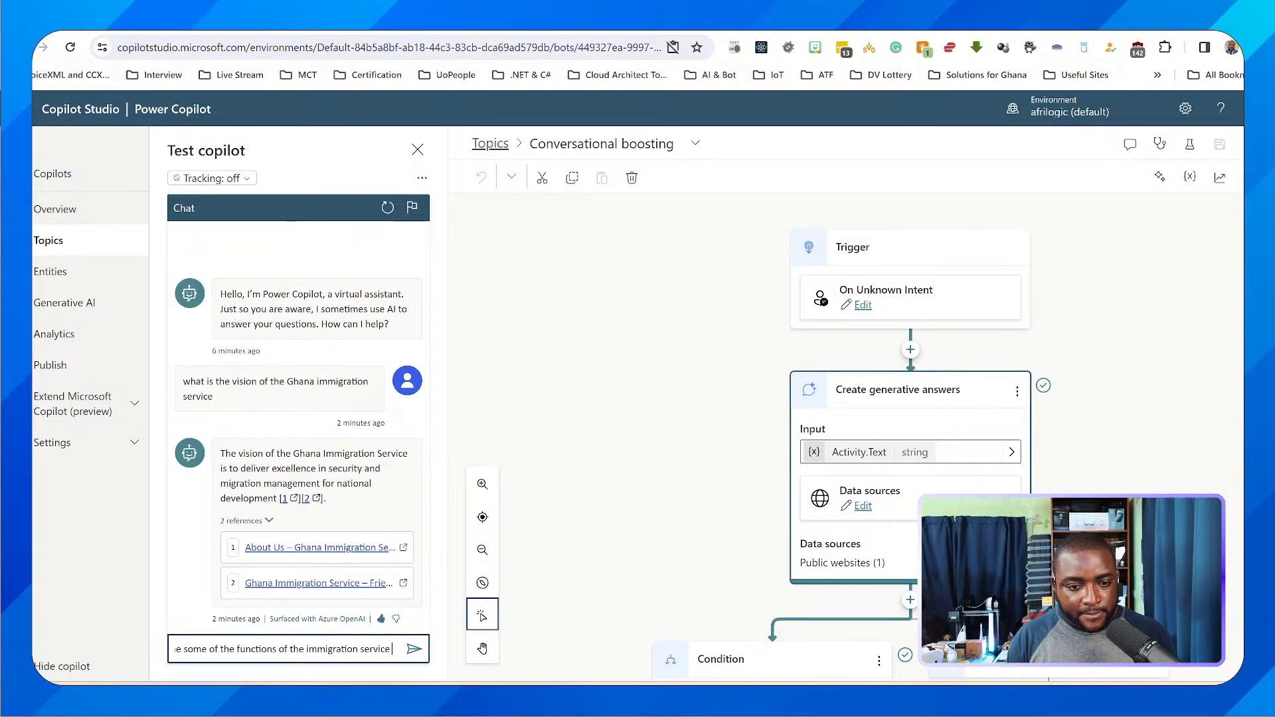
key("Return")
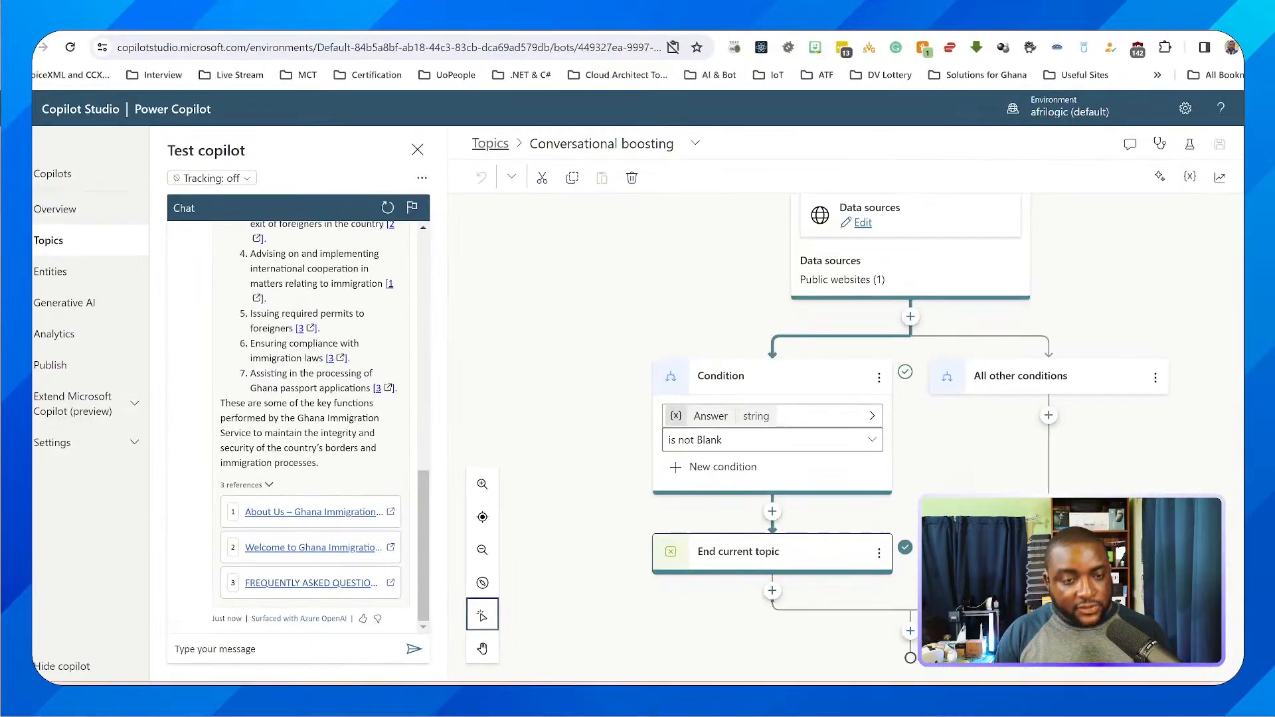
Allow clipboard access for the site and review the functions answer, highlighting the opening words of its first three items
scroll(327, 365, "up", 2)
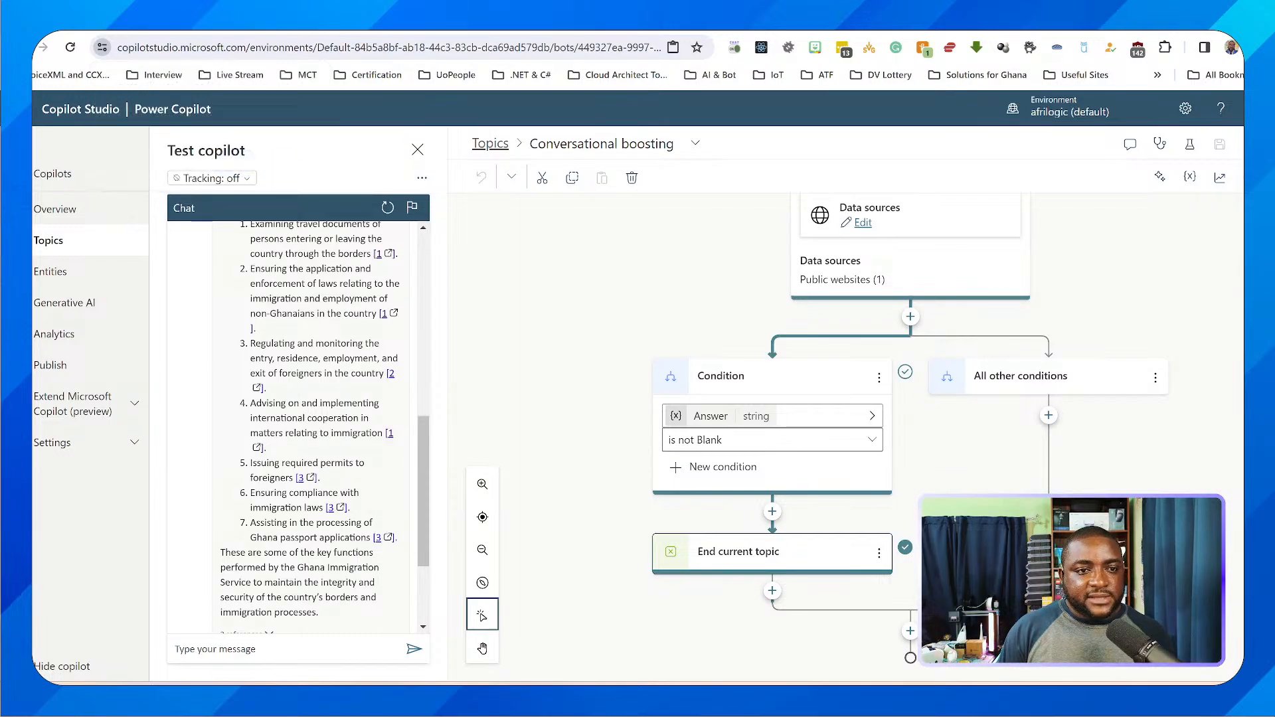
left_click(234, 164)
scroll(292, 432, "up", 1)
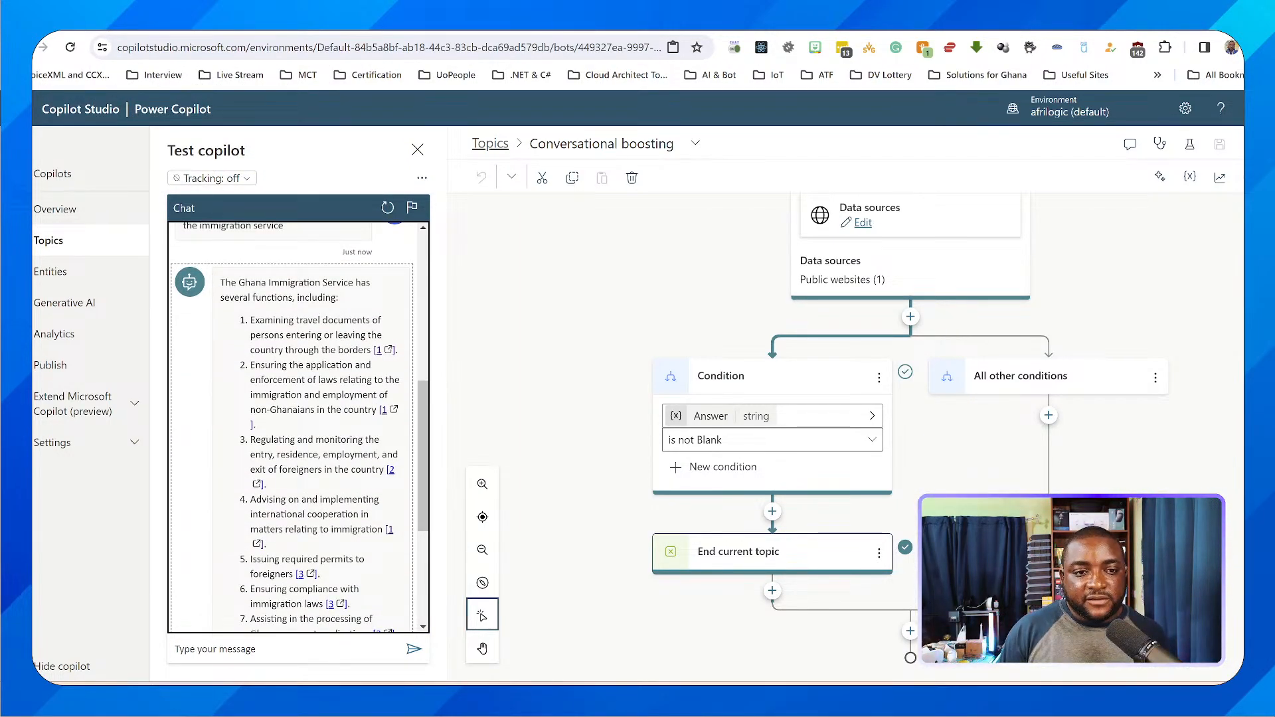
left_click_drag(251, 321, 380, 321)
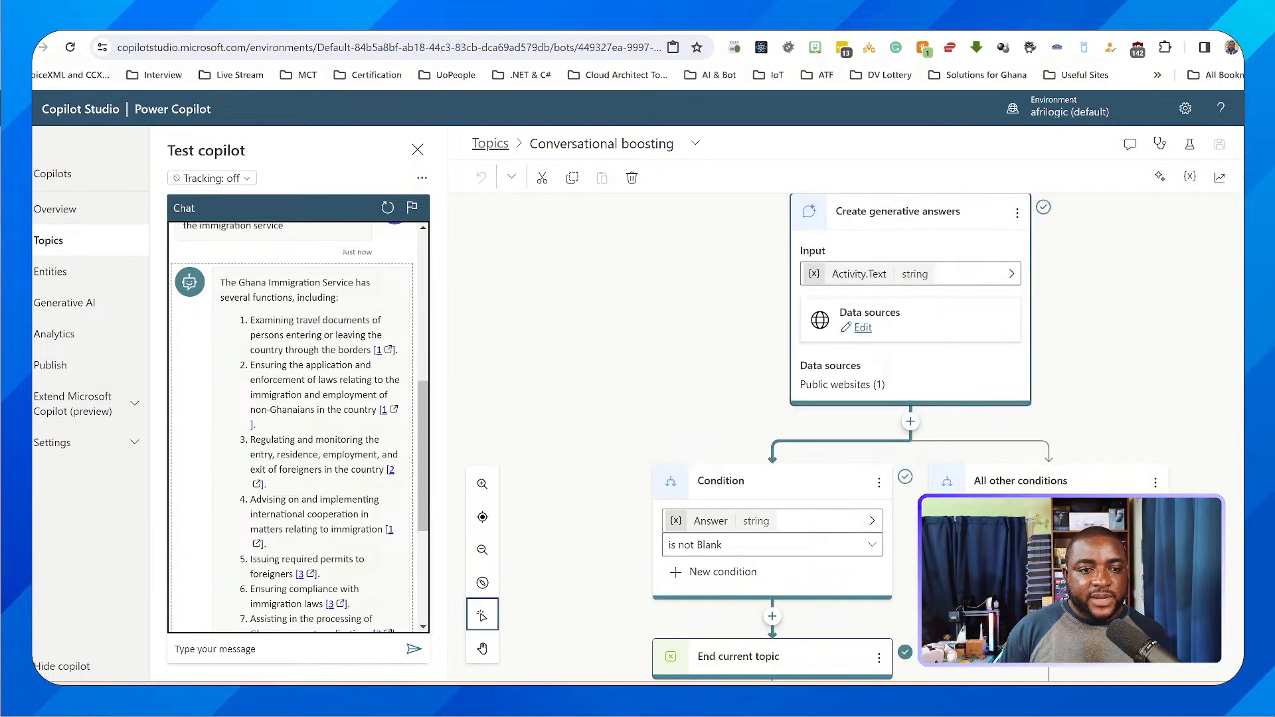
left_click_drag(251, 364, 370, 364)
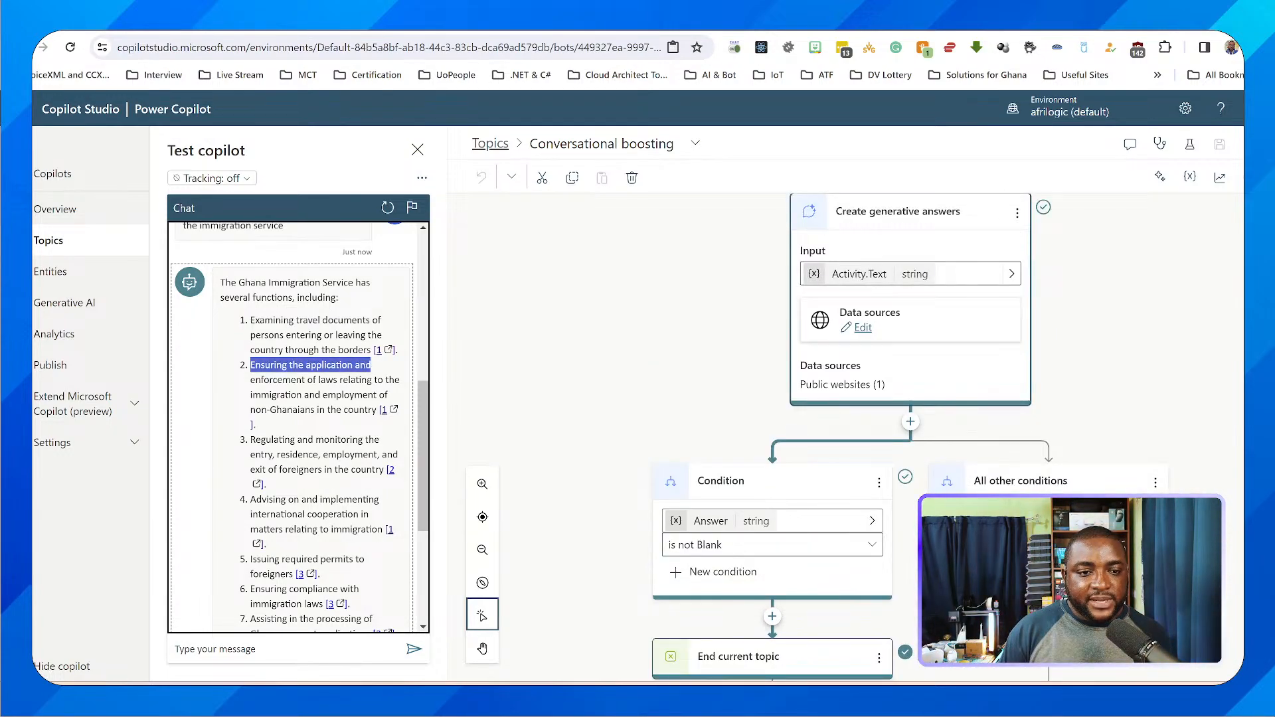
left_click_drag(250, 439, 362, 439)
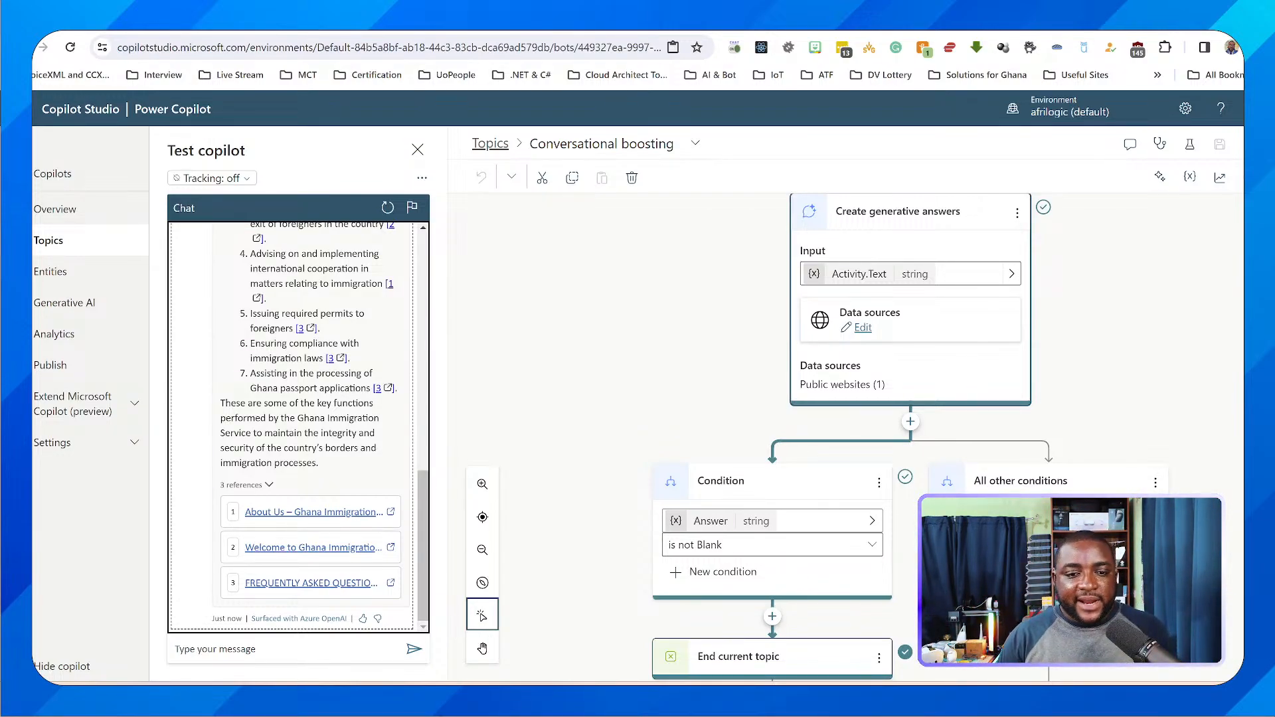
scroll(852, 437, "up", 5)
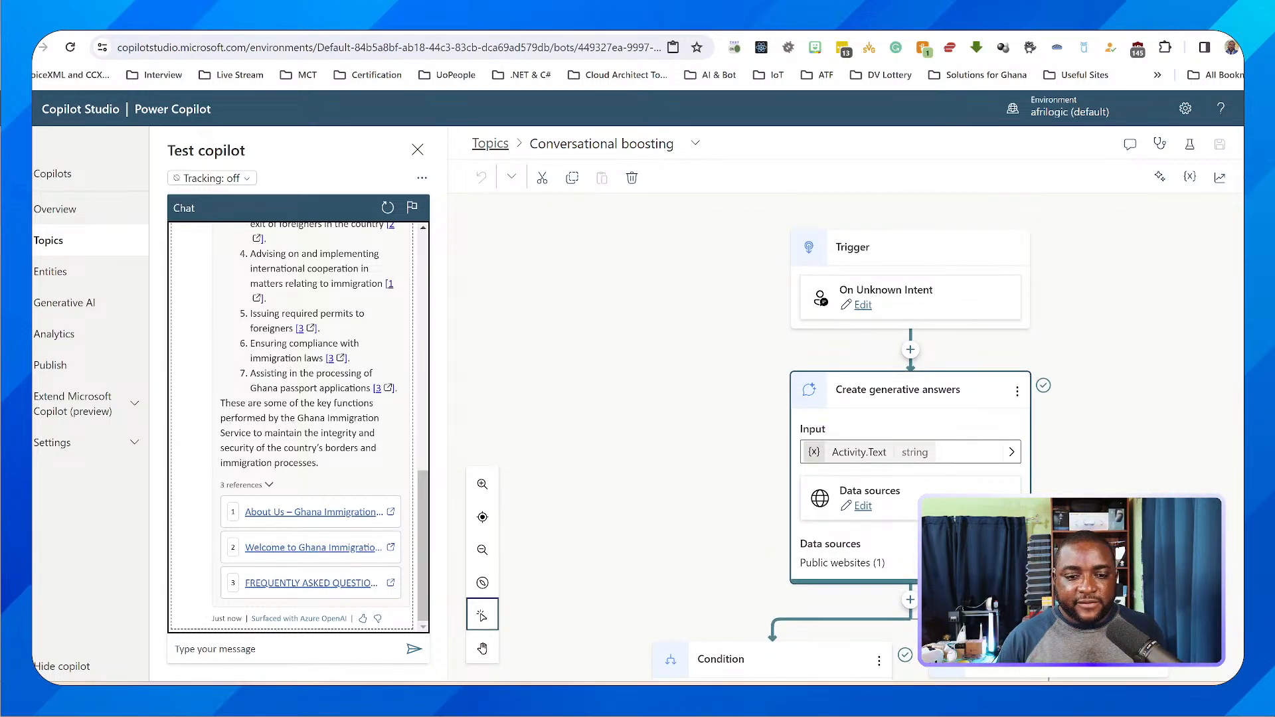
Review the Conversational boosting topic's flow from the generative answers node down to its conditions and end node
scroll(852, 437, "down", 2)
scroll(853, 437, "up", 2)
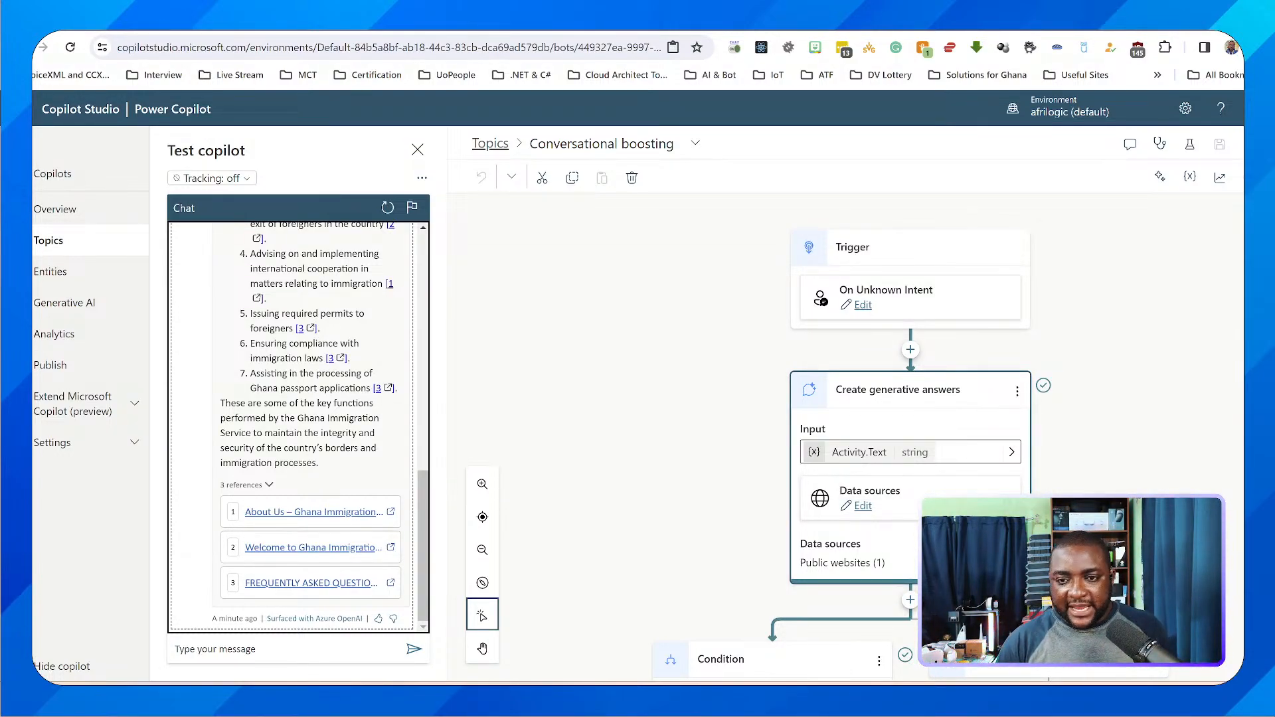
scroll(909, 438, "down", 1)
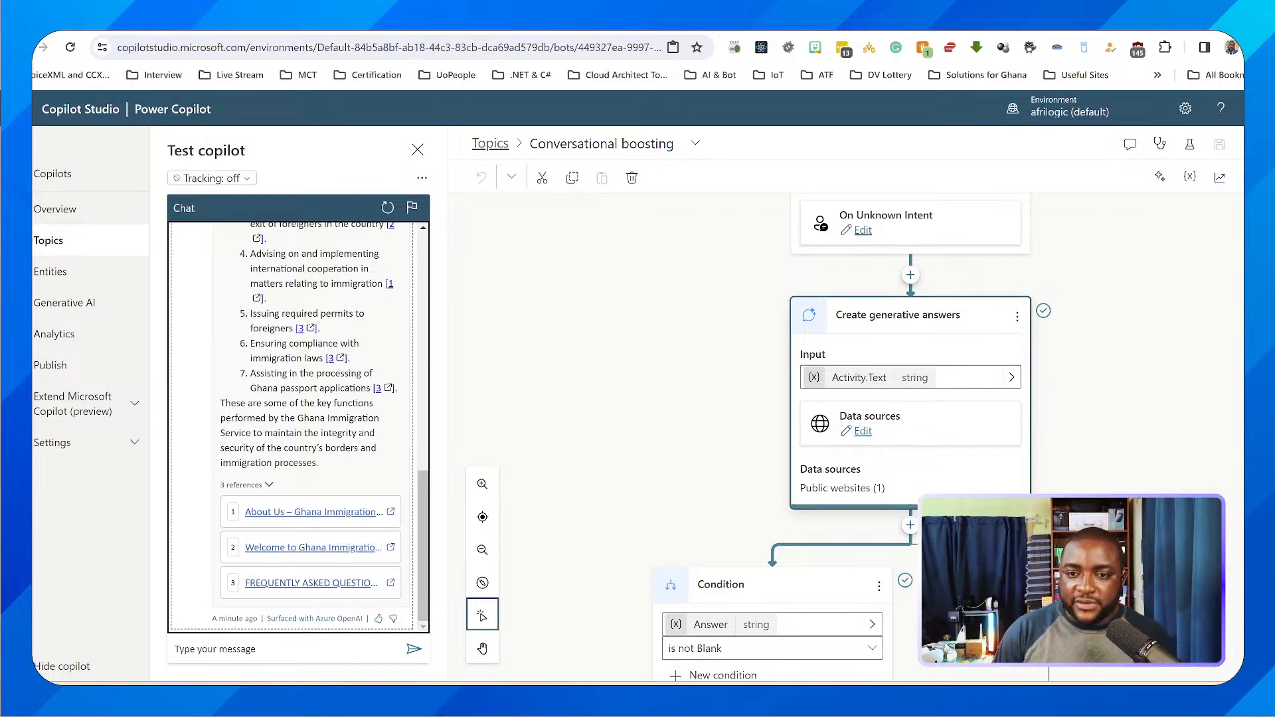
scroll(843, 438, "down", 2)
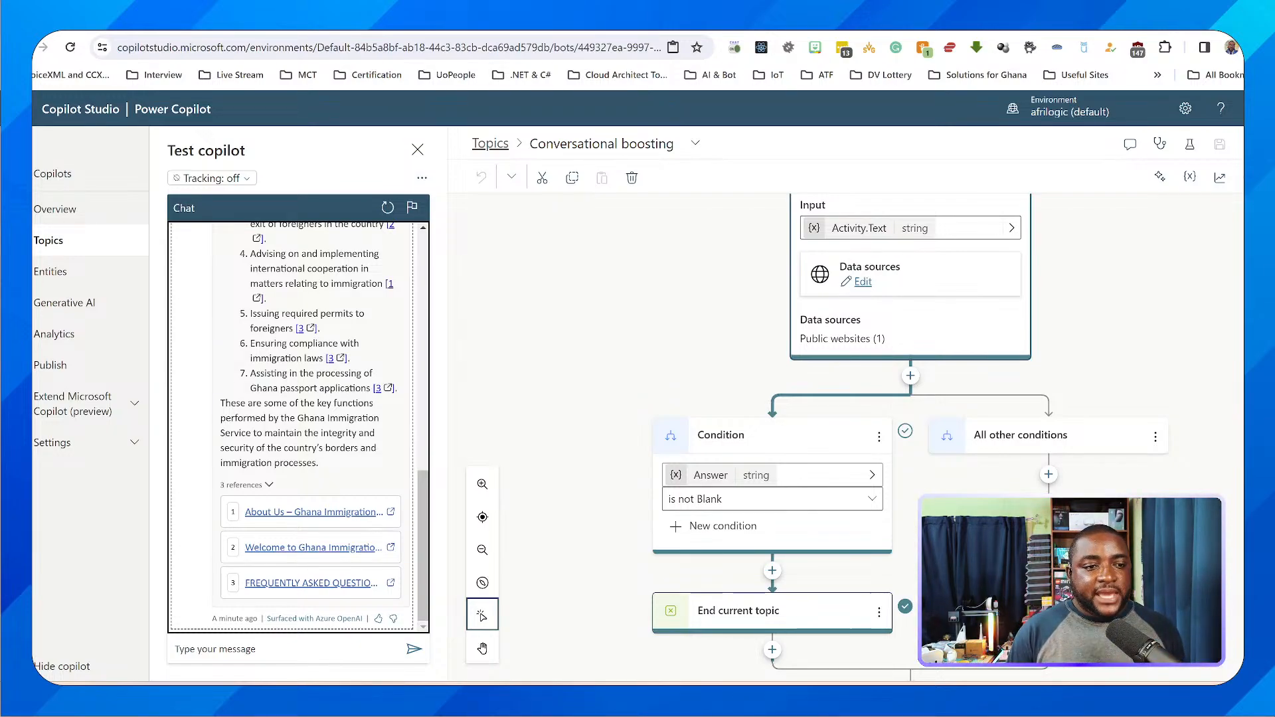
Review the copilot's Generative AI settings, including the website source, content moderation levels, document upload and advanced configuration
left_click(64, 302)
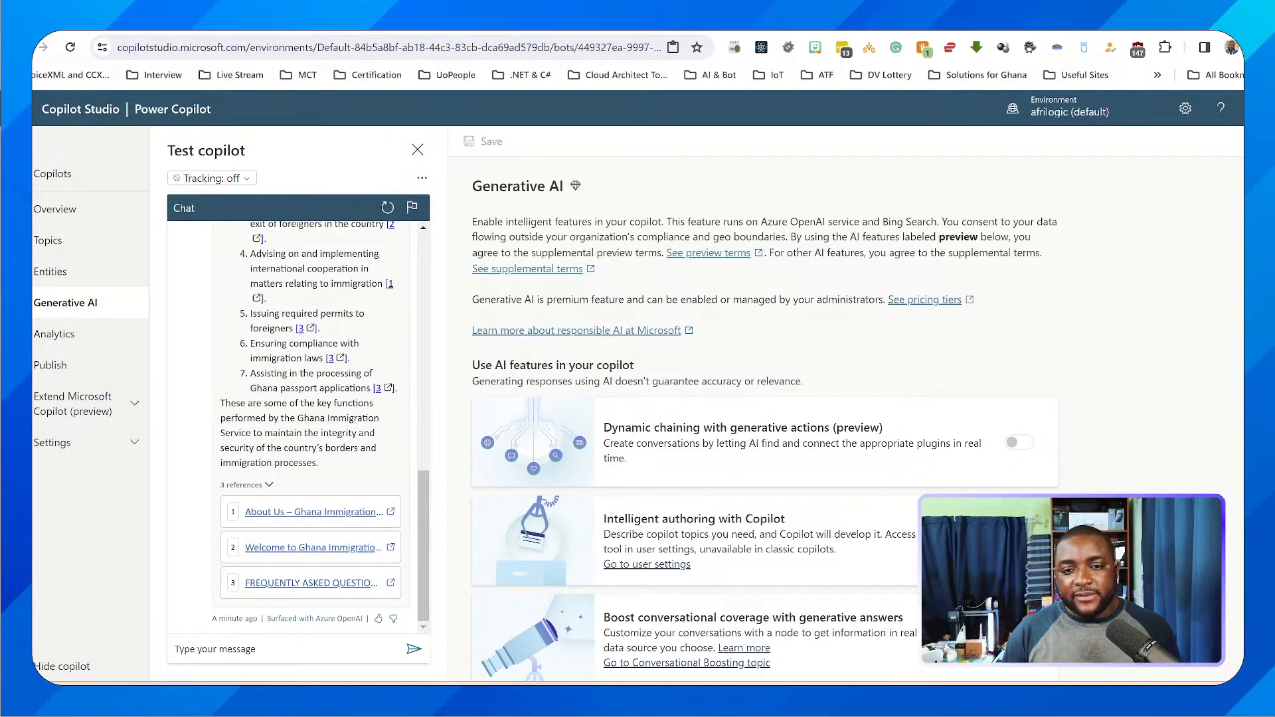
scroll(763, 418, "down", 2)
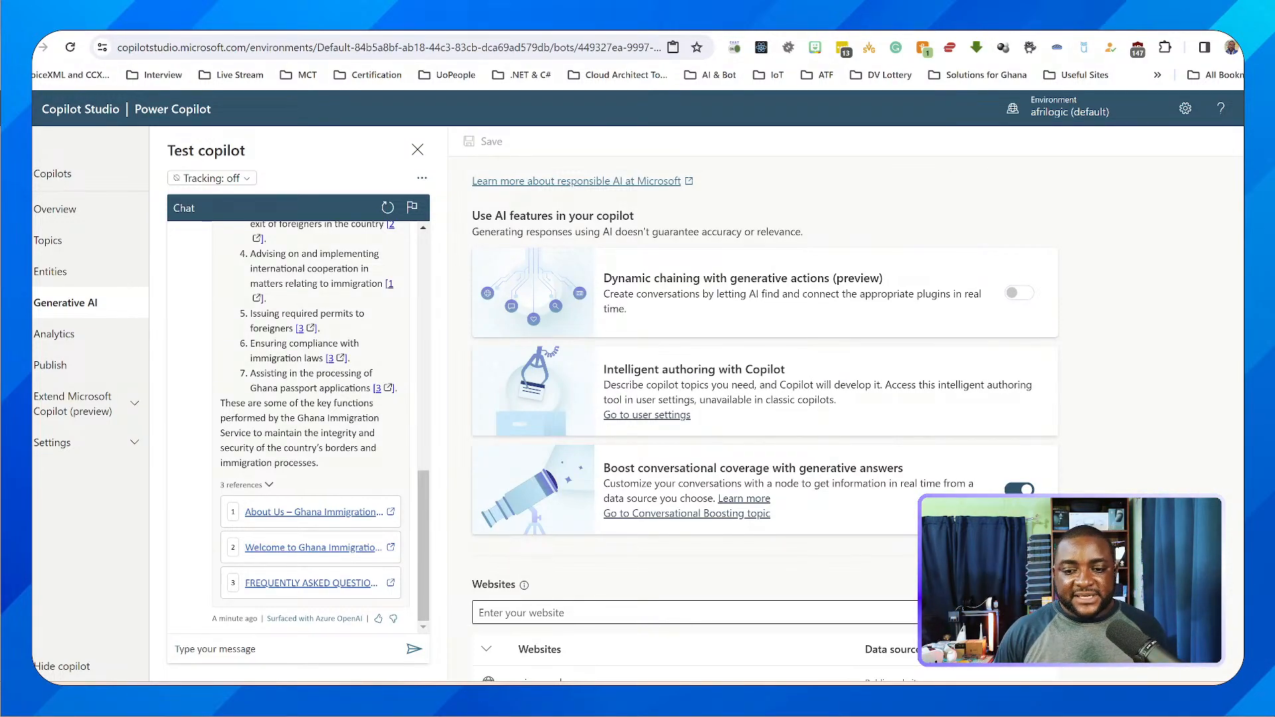
scroll(763, 419, "down", 5)
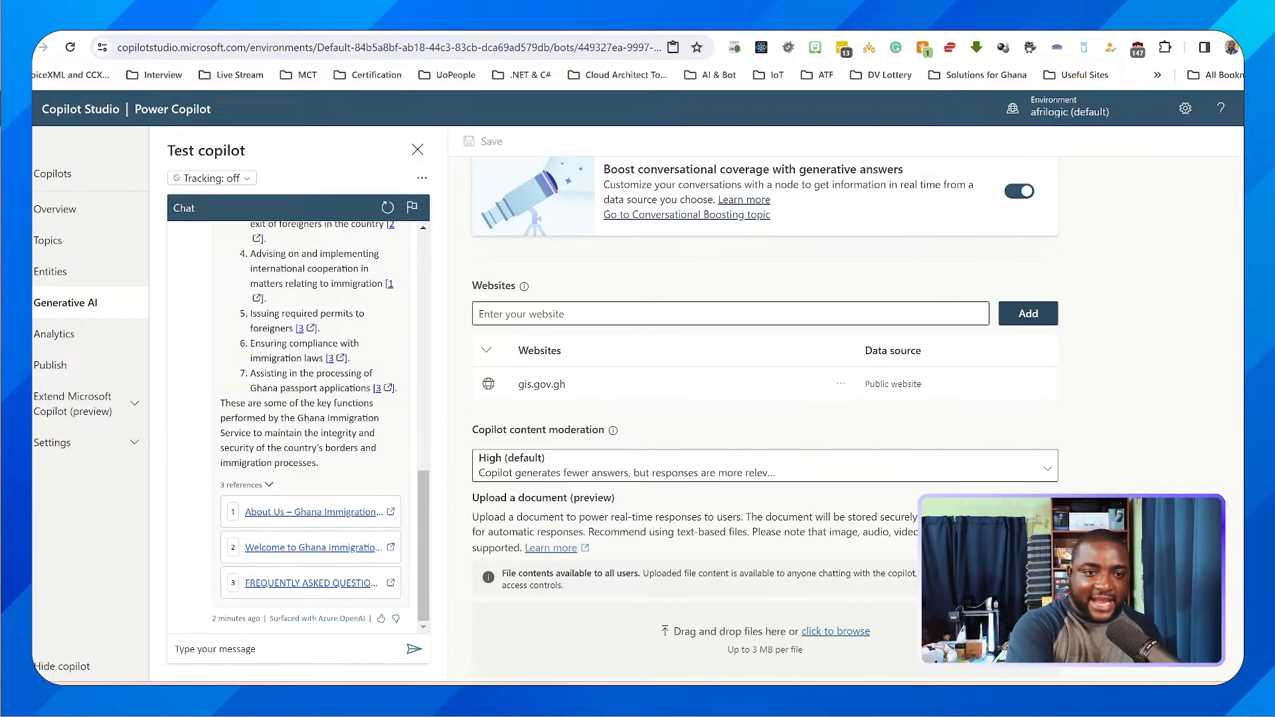
scroll(763, 399, "down", 1)
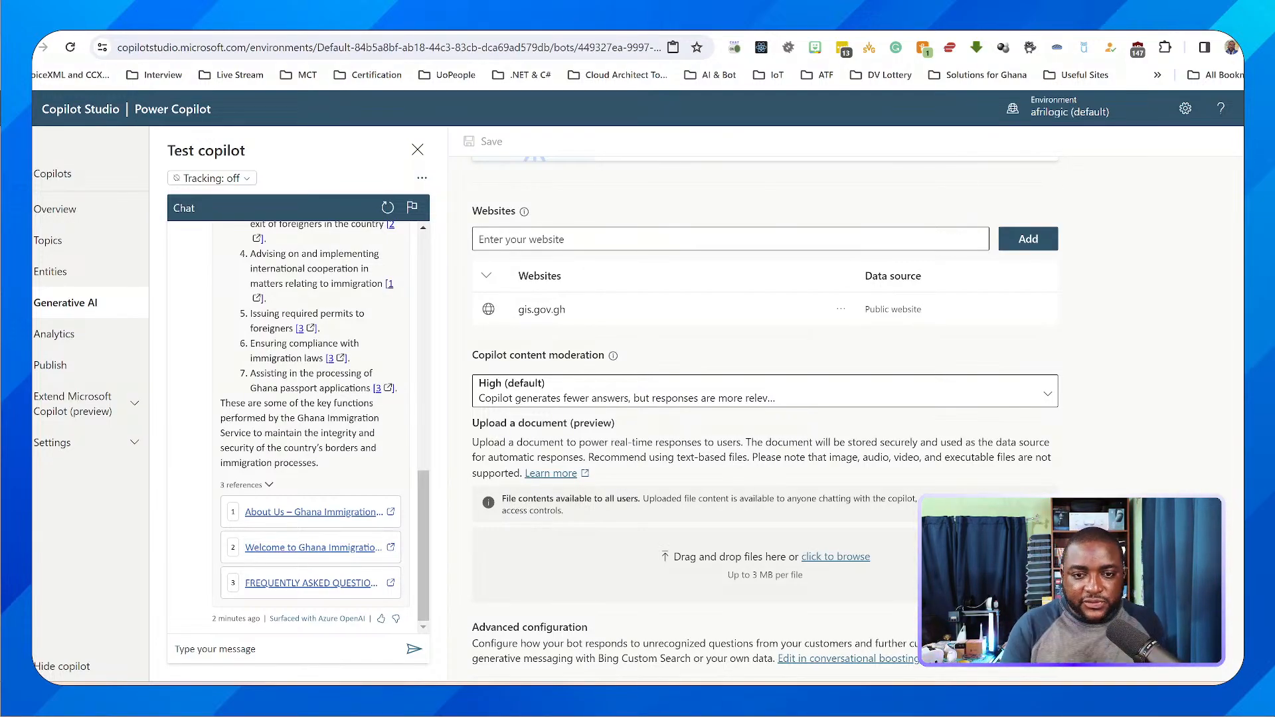
left_click(765, 391)
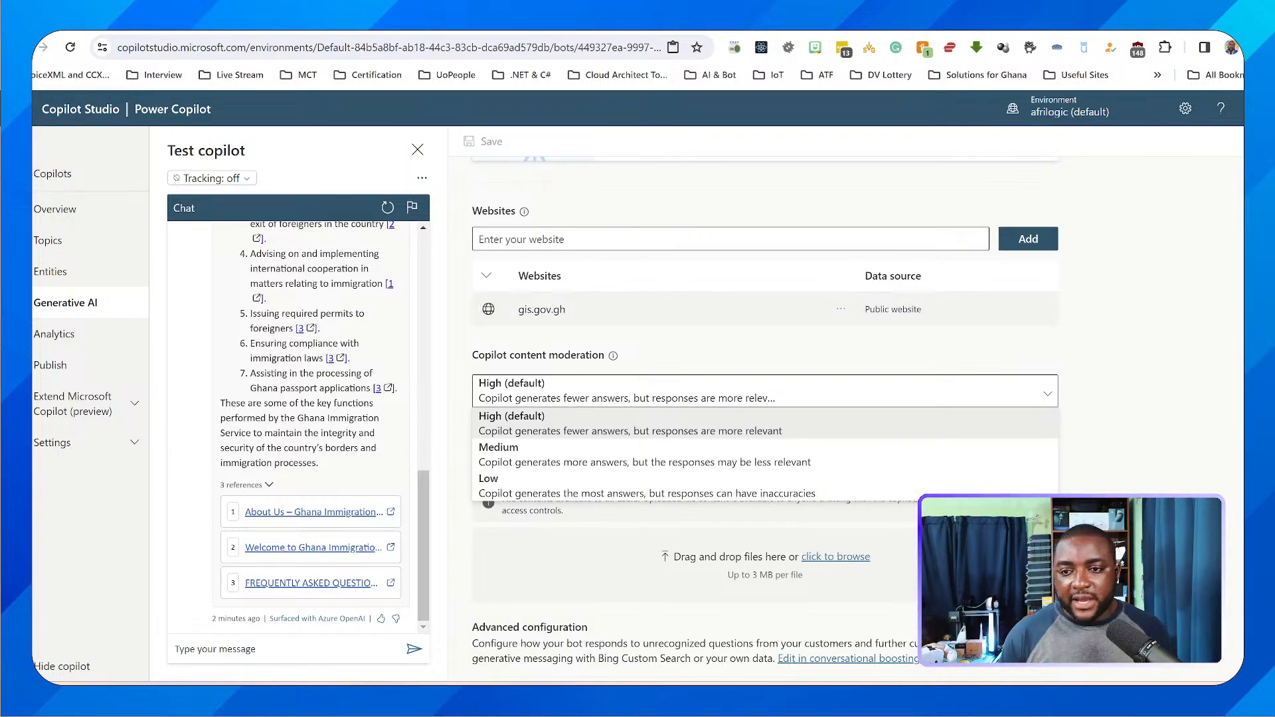
left_click(664, 342)
scroll(664, 342, "down", 1)
scroll(765, 412, "down", 2)
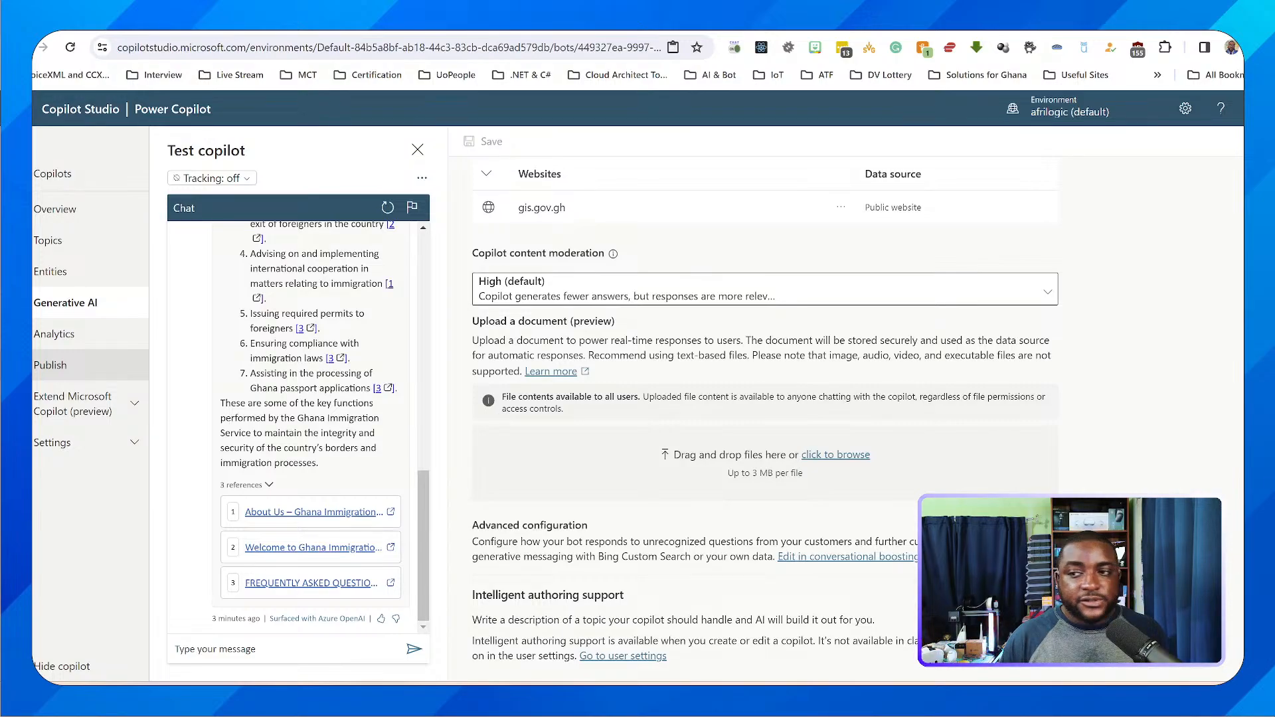
Publish the latest content of the copilot
left_click(50, 364)
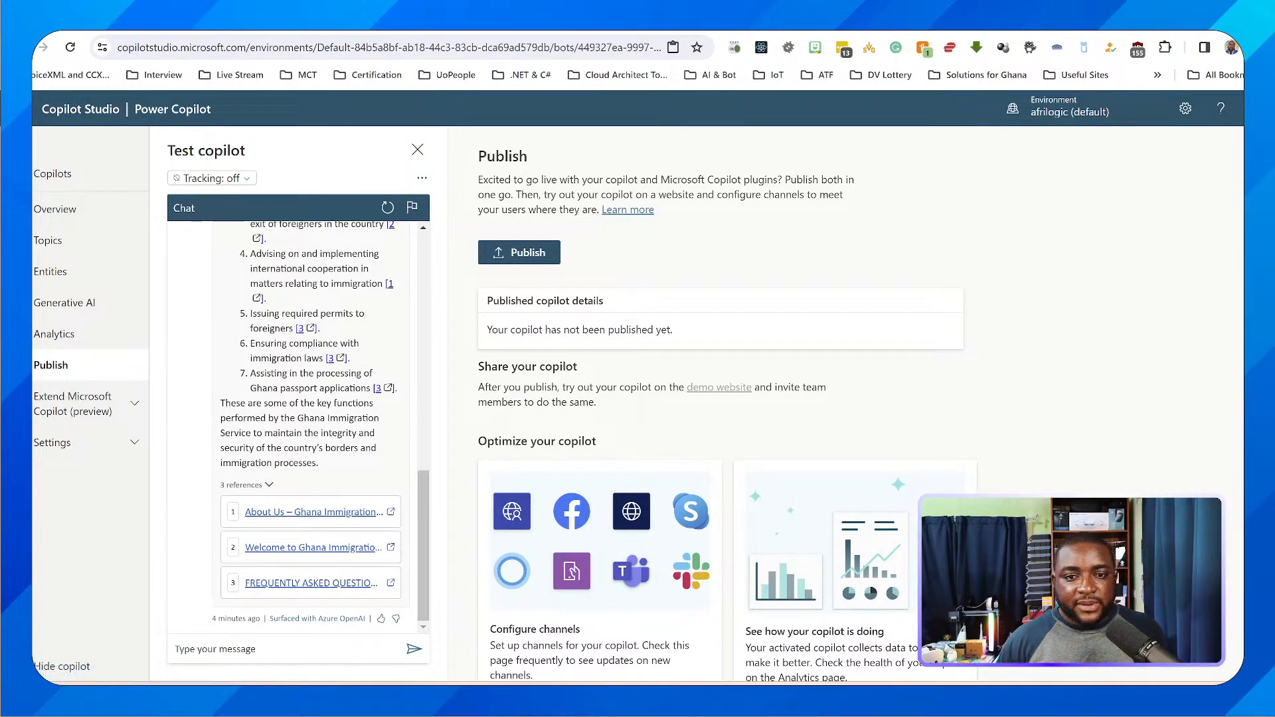
scroll(850, 398, "down", 1)
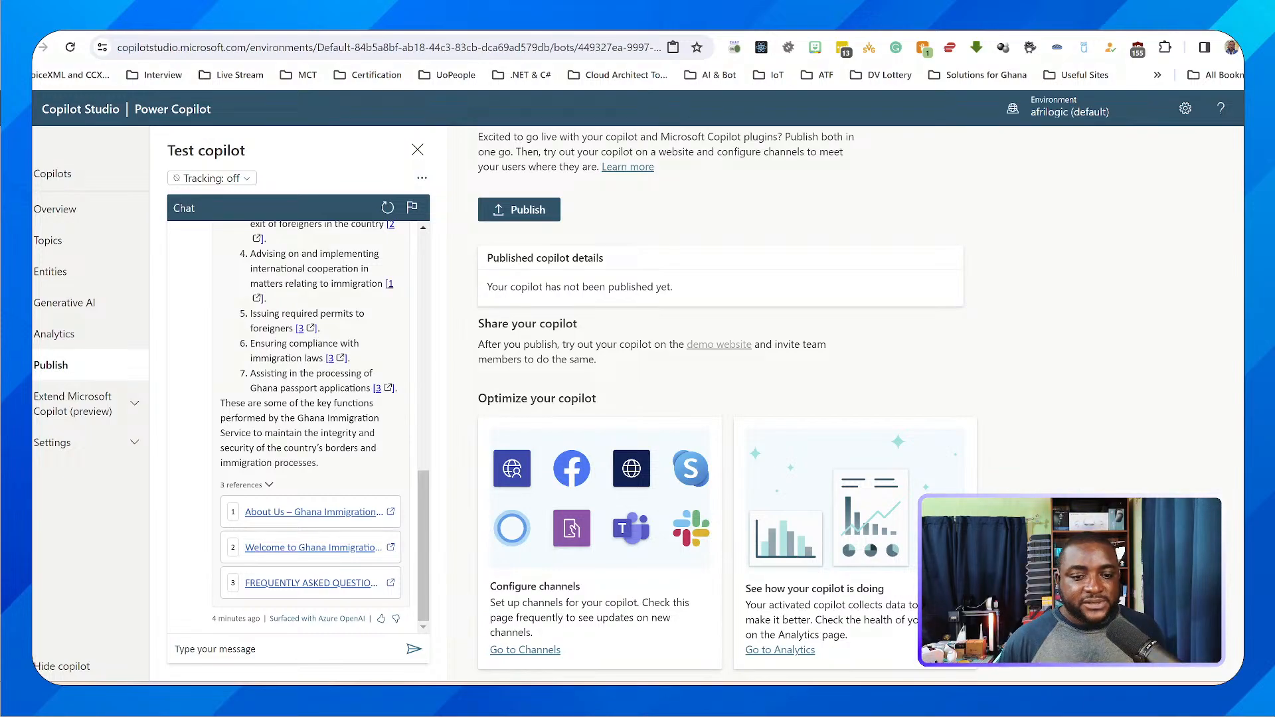
scroll(849, 405, "up", 1)
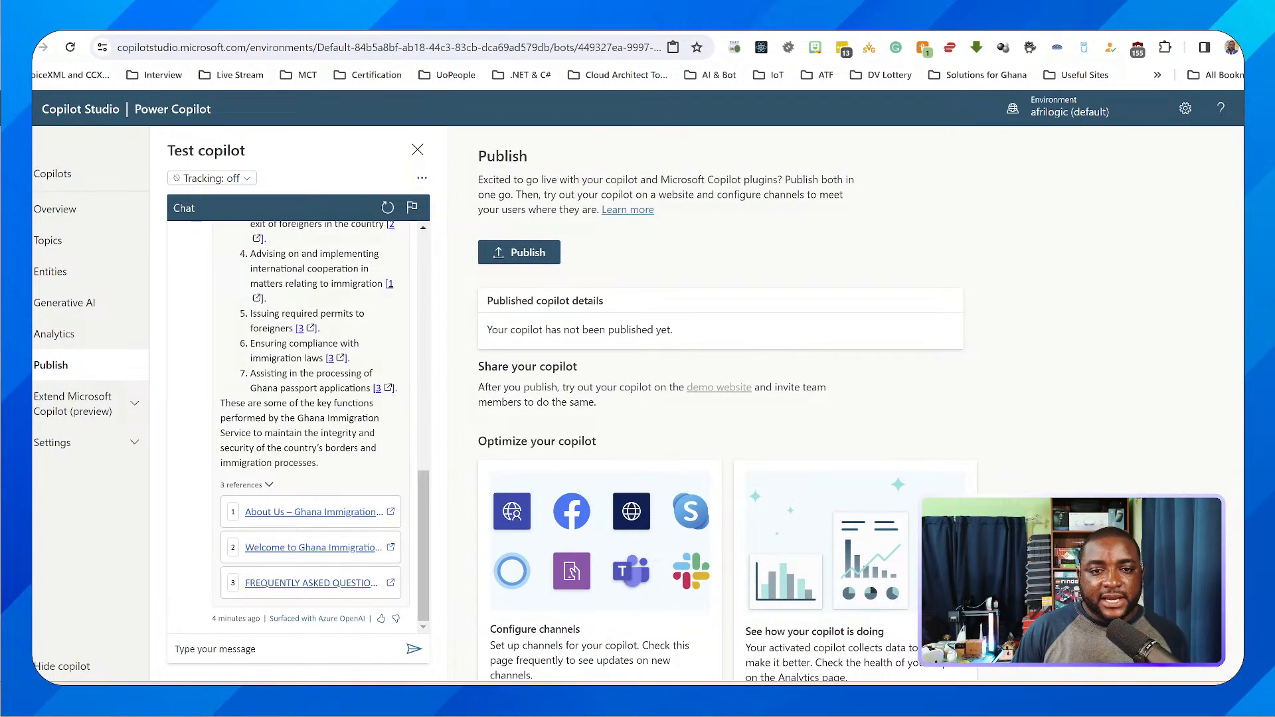
left_click(519, 253)
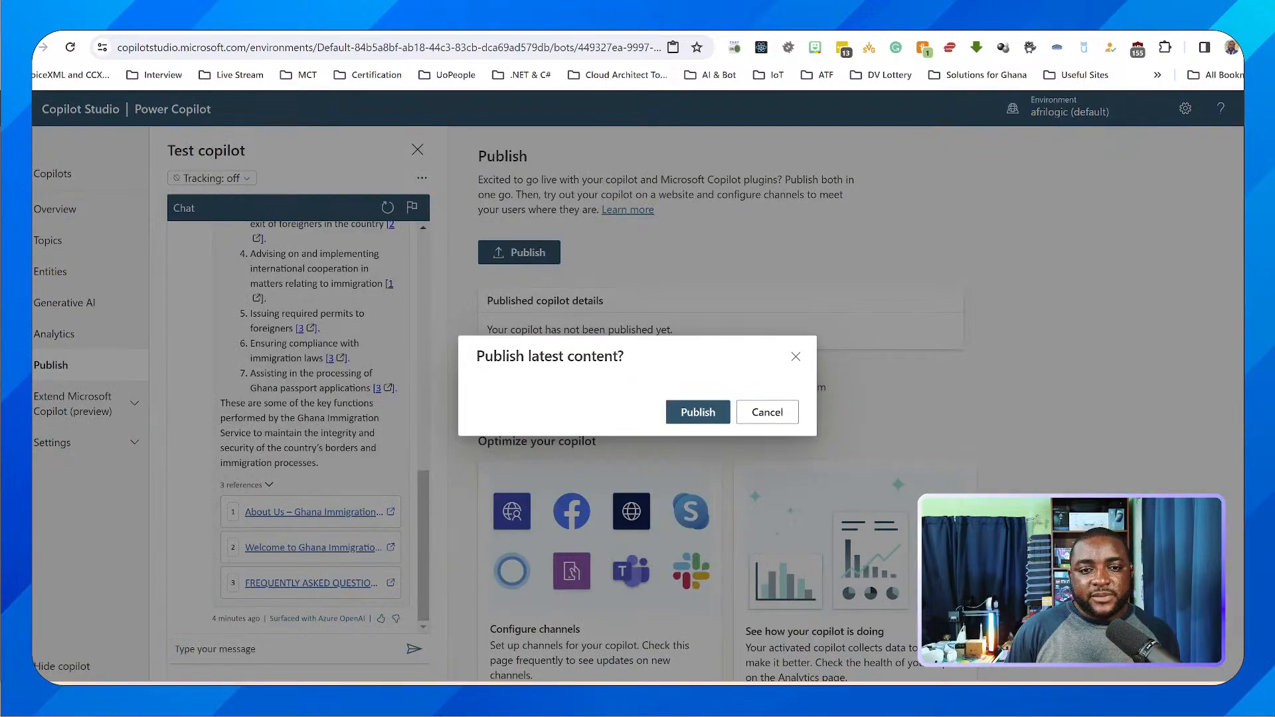
left_click(698, 412)
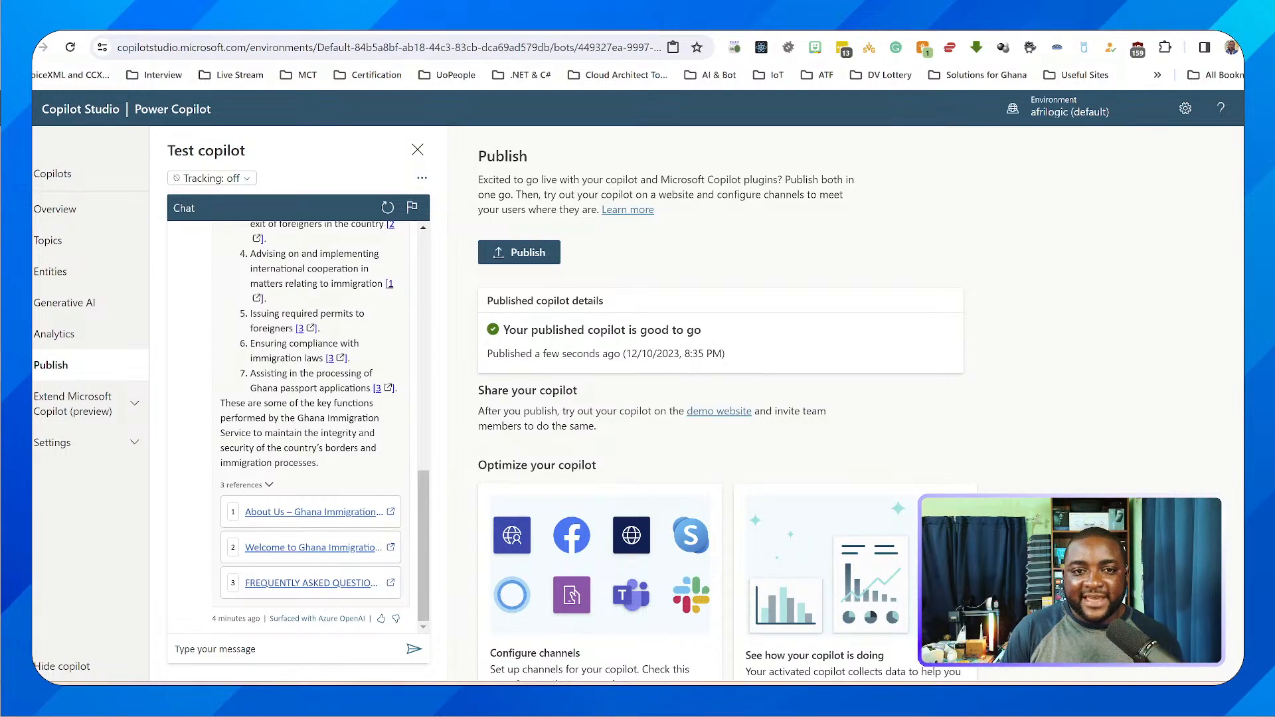
Open the published copilot's demo website in a separate browser tab
scroll(720, 398, "down", 1)
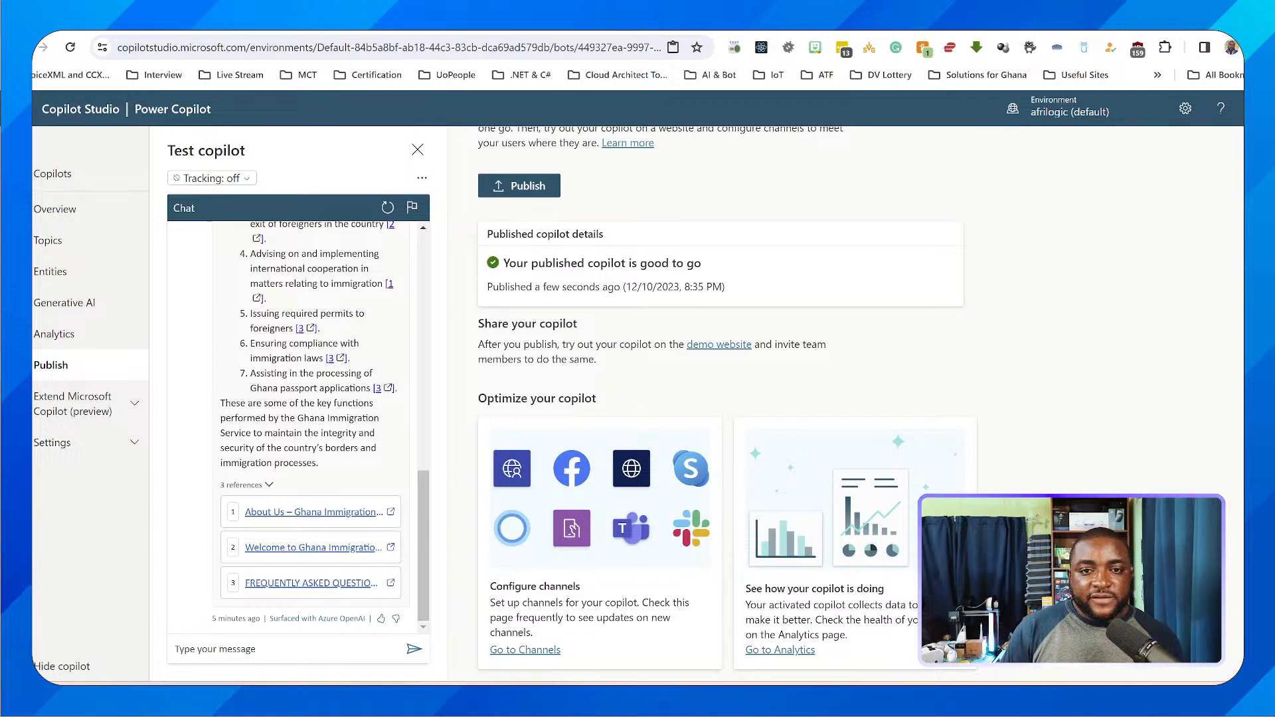
right_click(717, 345)
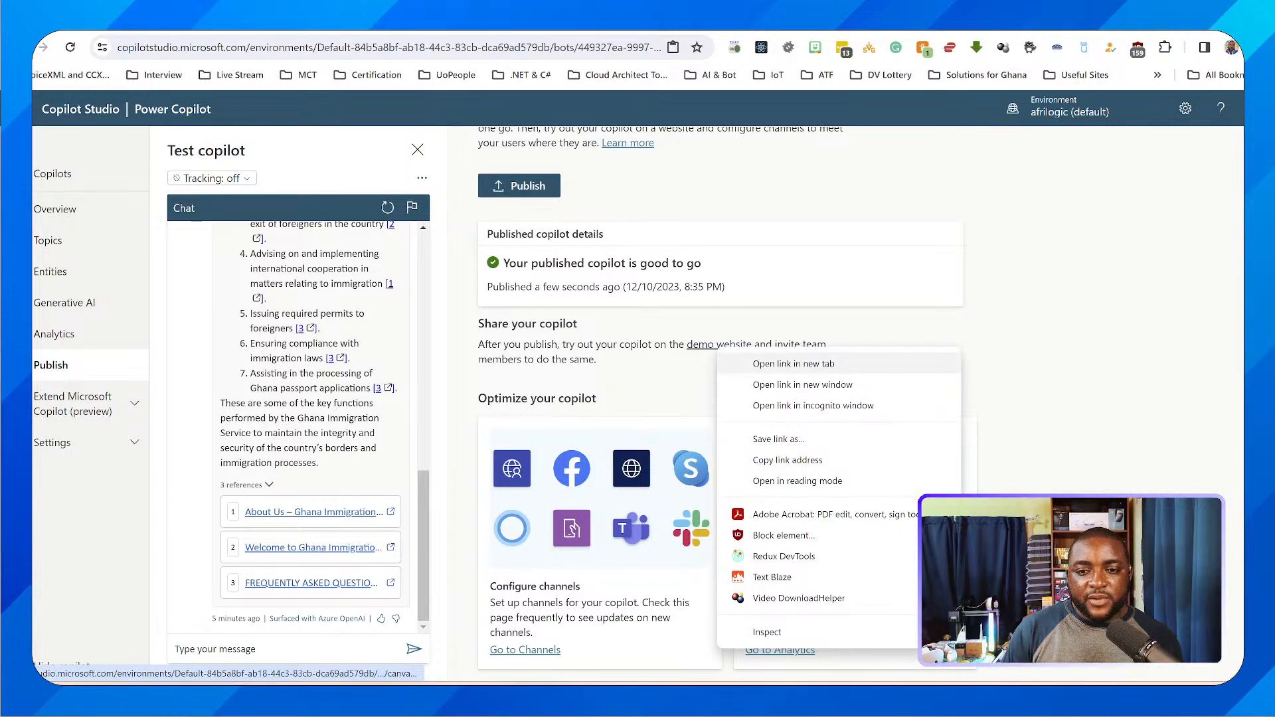
left_click(793, 363)
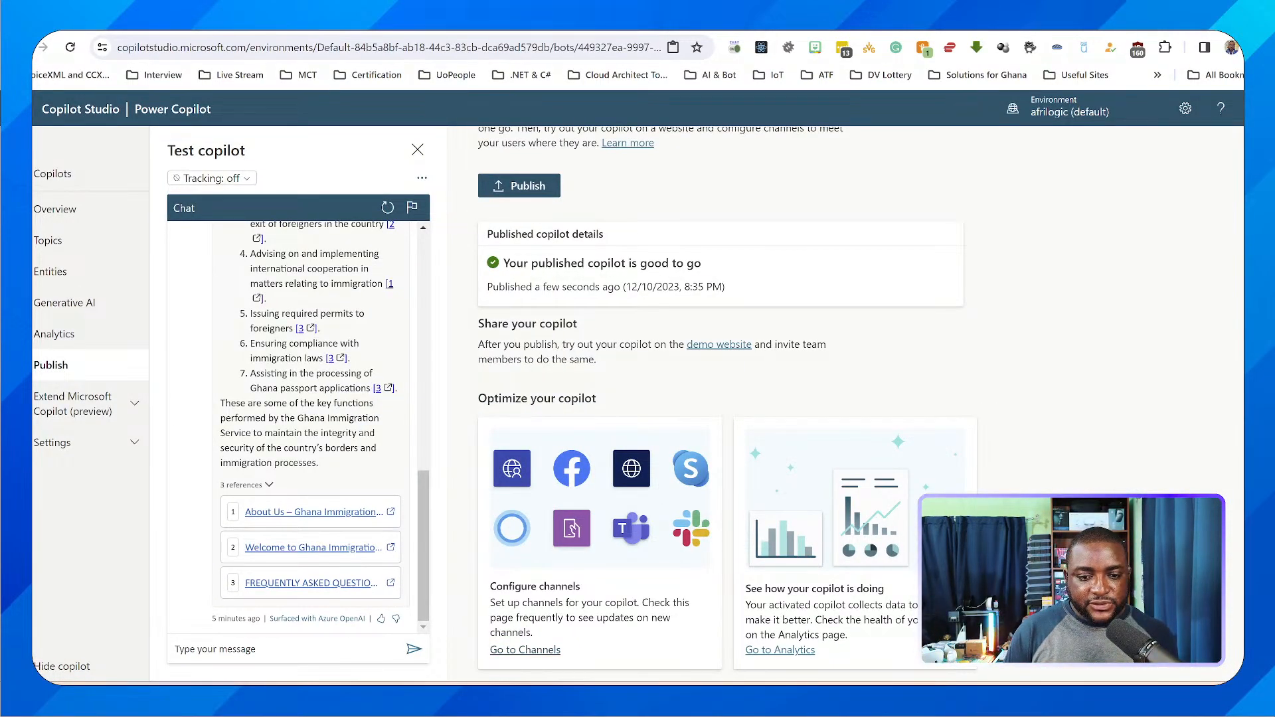
Look through the channels available for the copilot, from Microsoft Teams and custom website to Direct Line Speech and Email
left_click(524, 650)
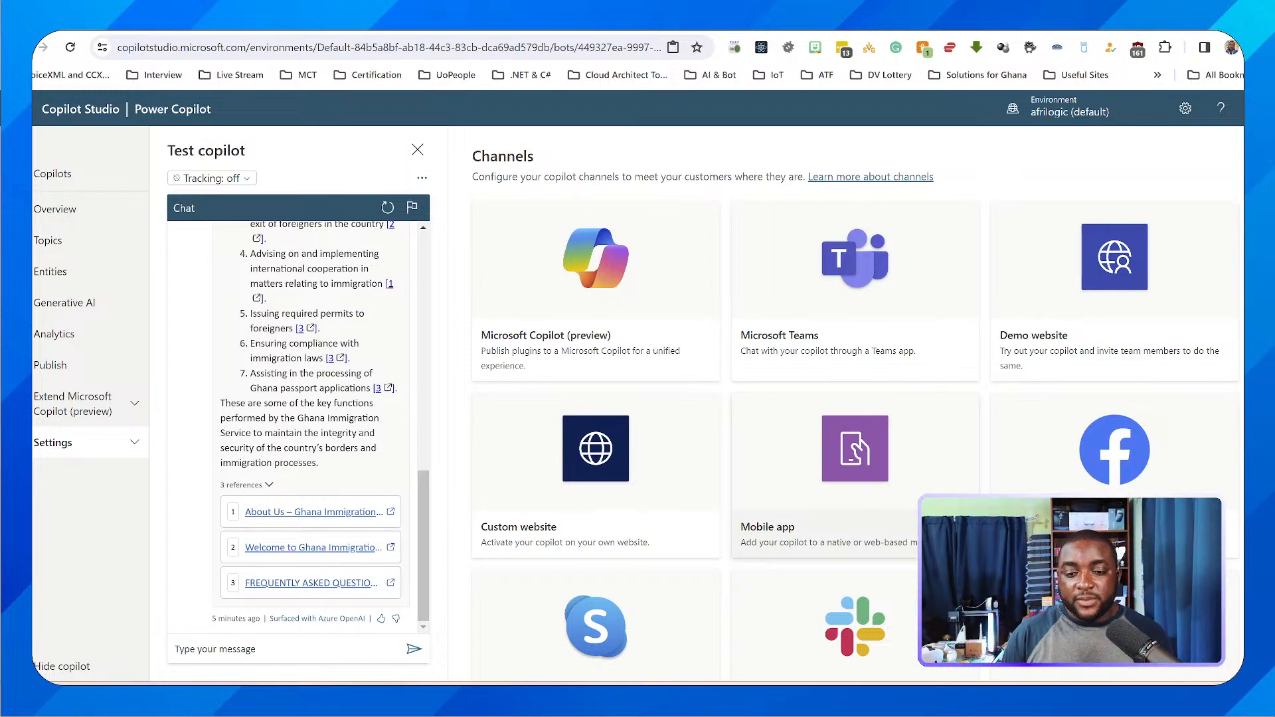
scroll(854, 405, "down", 1)
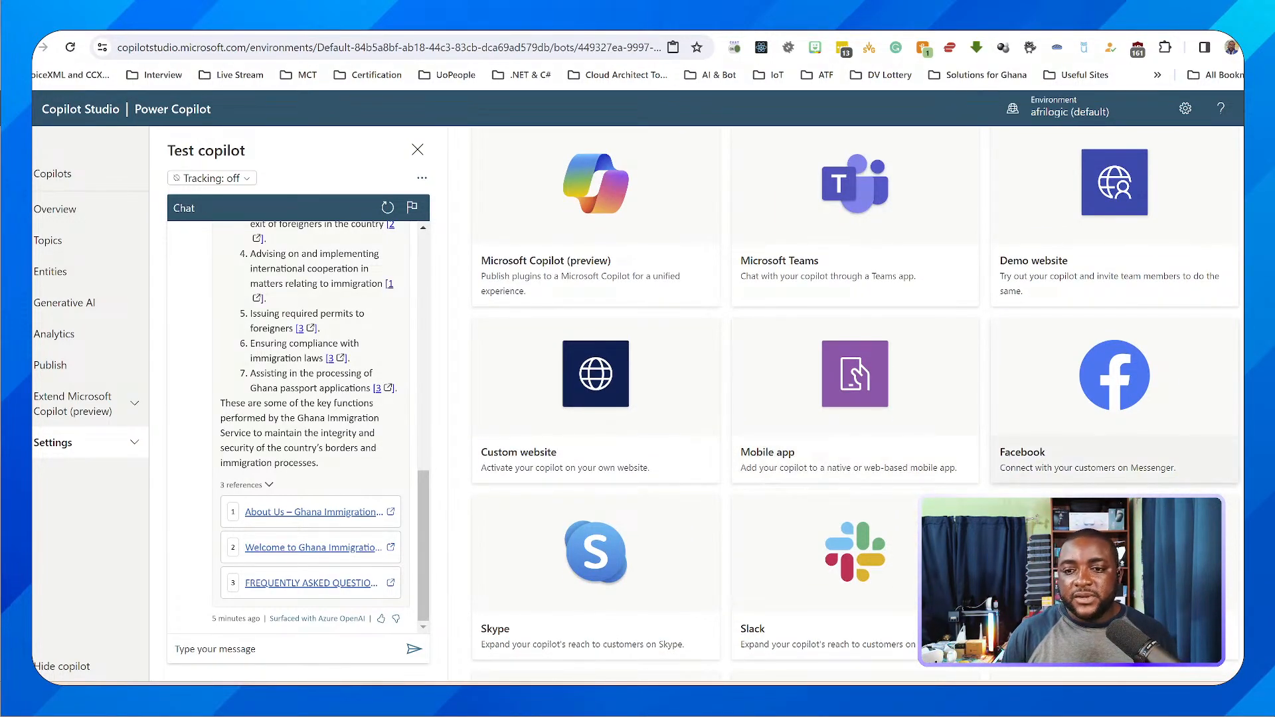
scroll(854, 531, "down", 3)
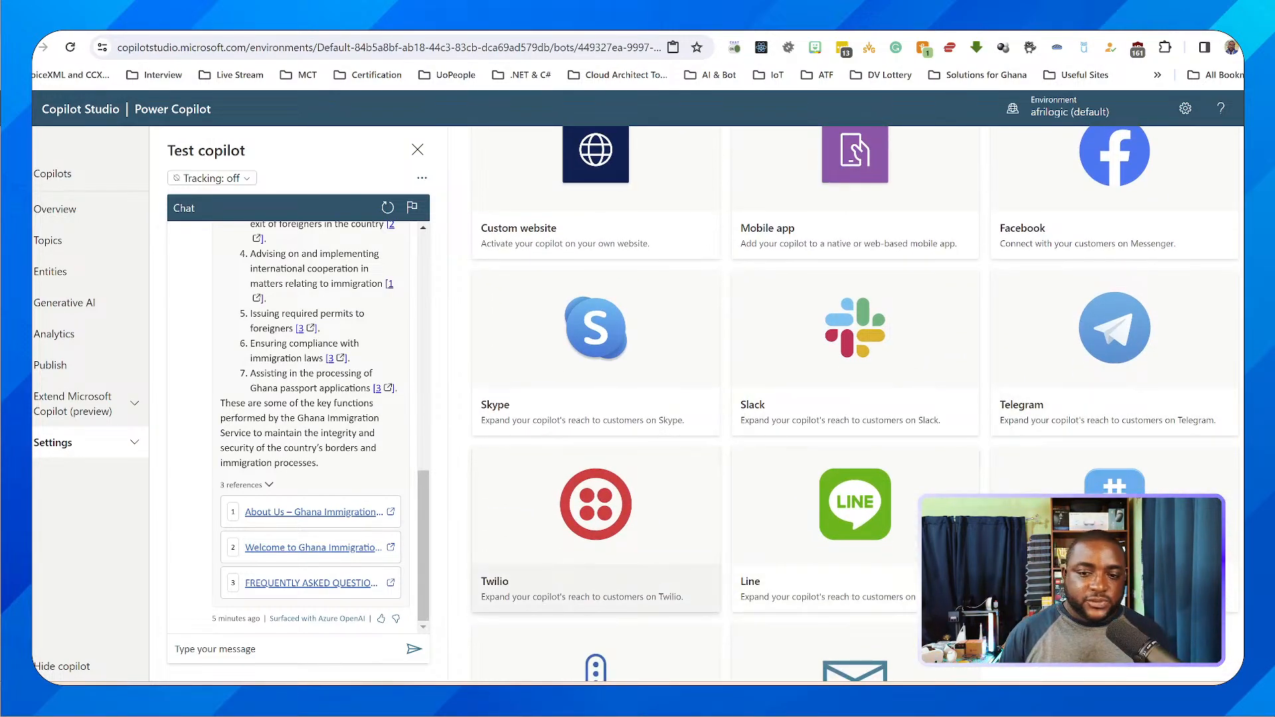
scroll(730, 459, "down", 2)
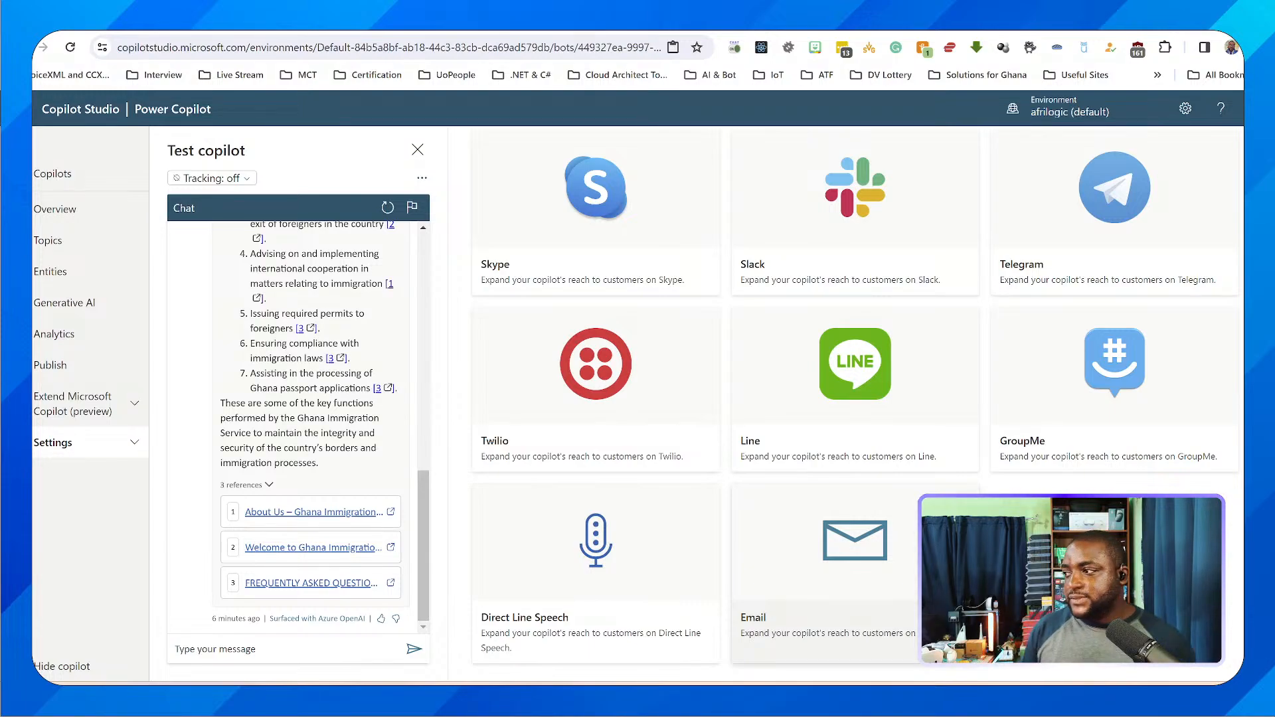
scroll(950, 505, "up", 6)
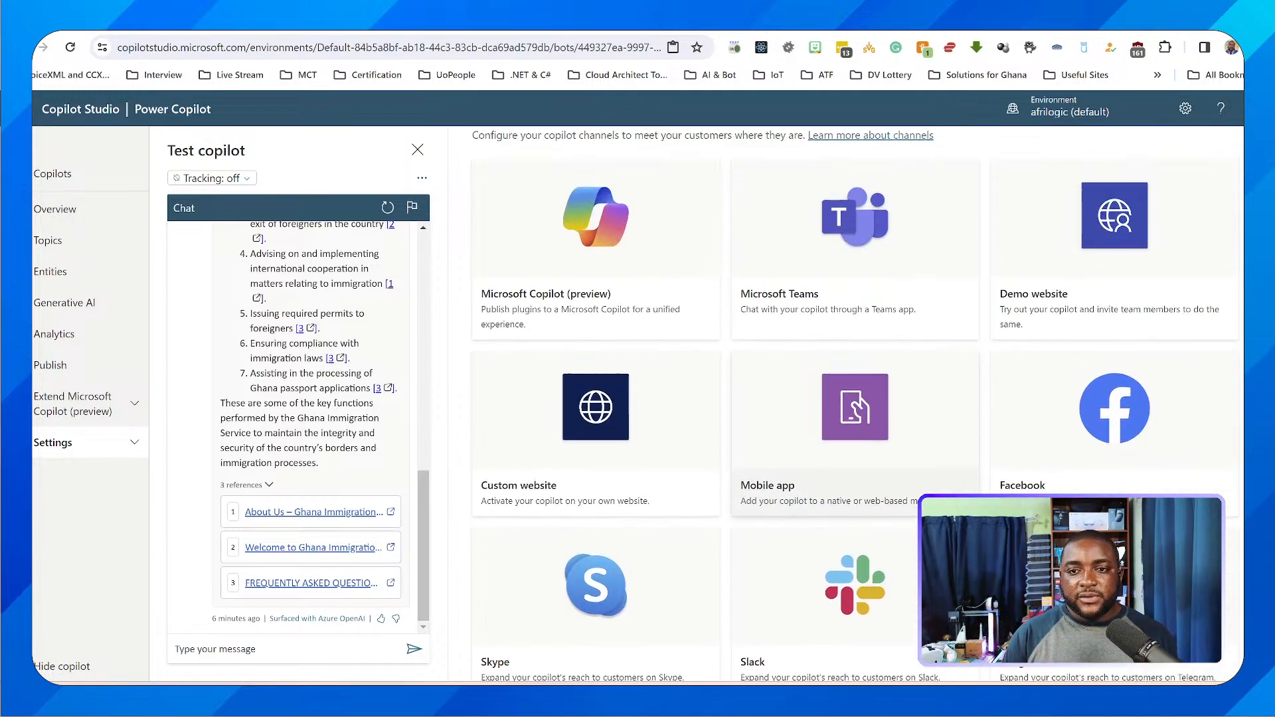
scroll(950, 505, "up", 1)
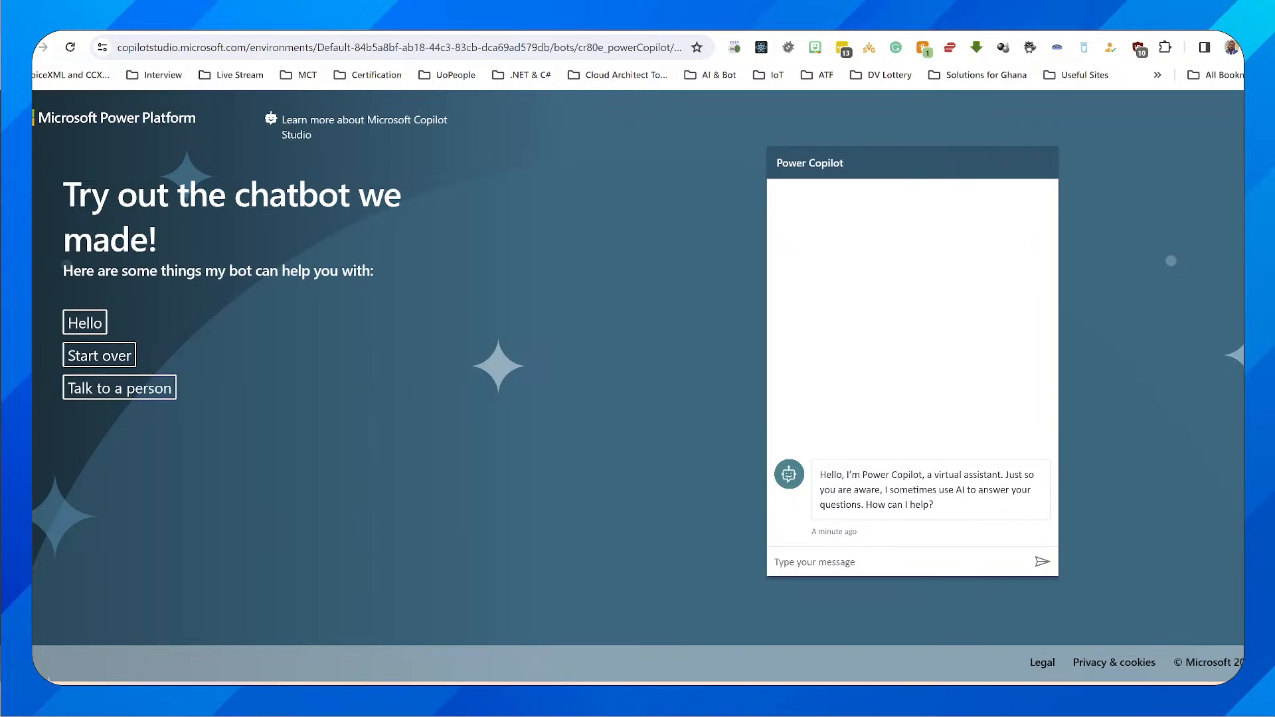
On the demo website, ask "tell me about the Vision of the service" and rephrase it as "tell about the vision of the immigration service"
type("t")
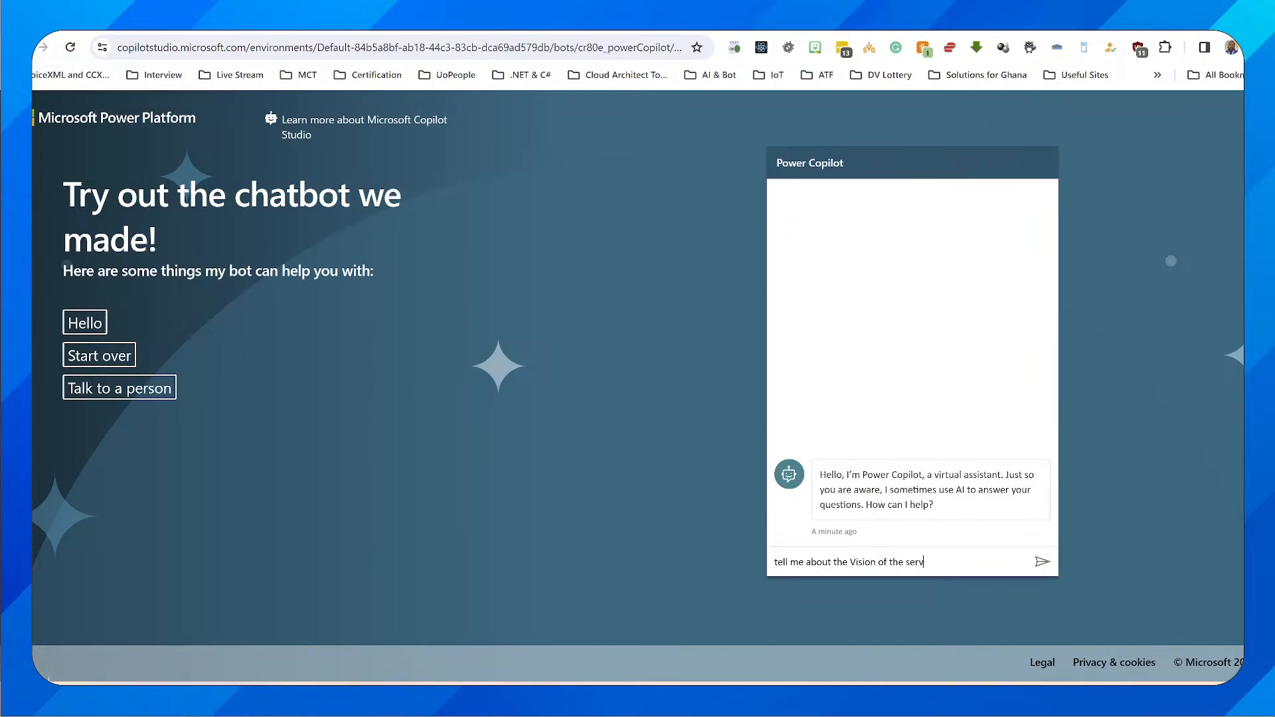
key("Return")
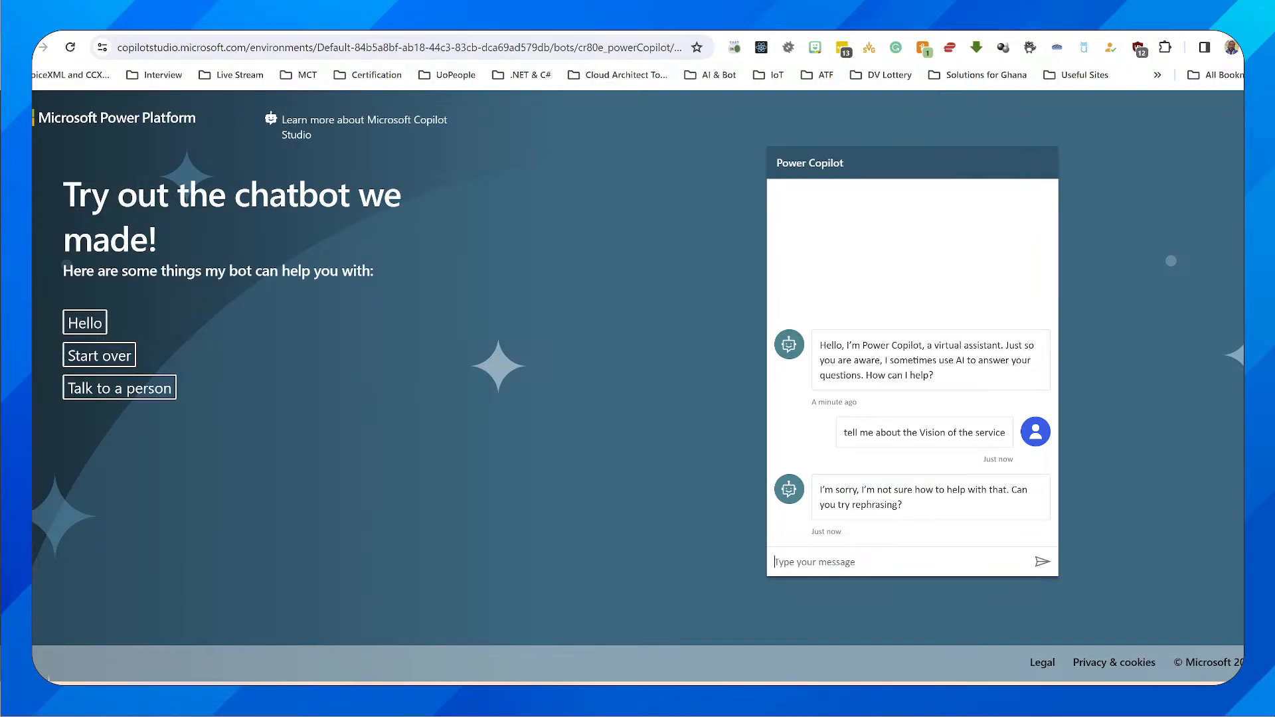
type("te")
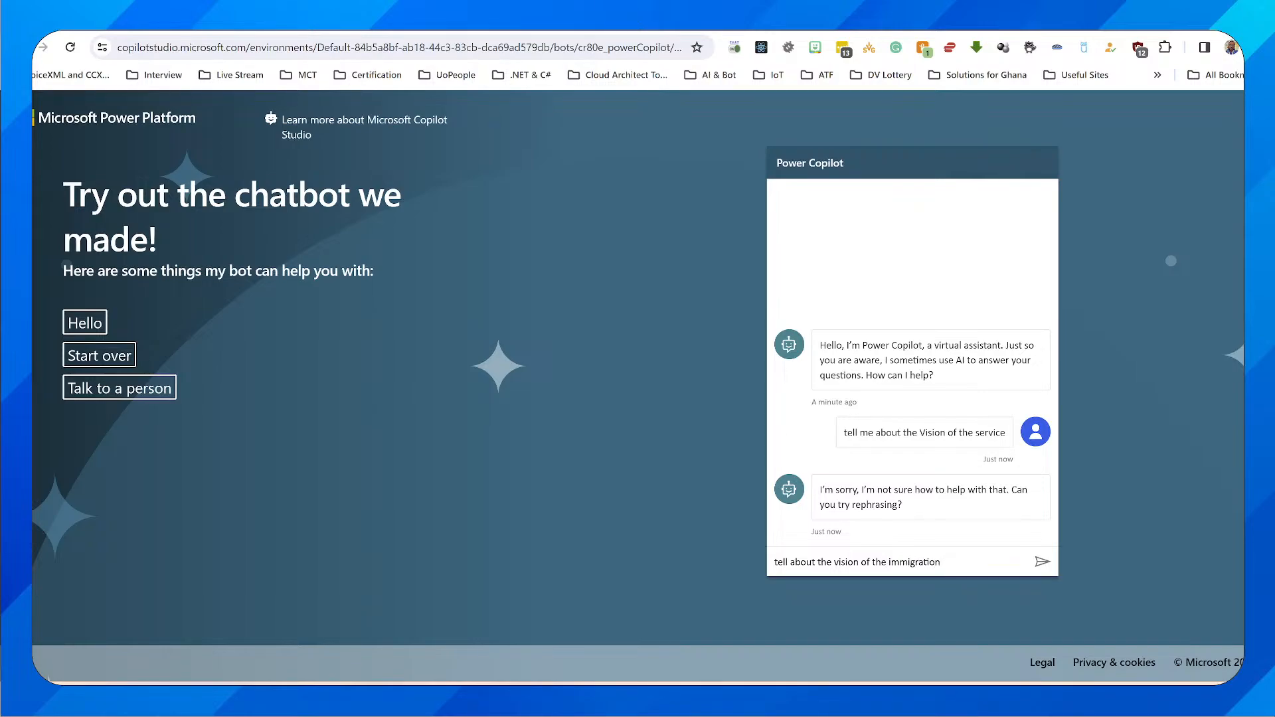
key("Return")
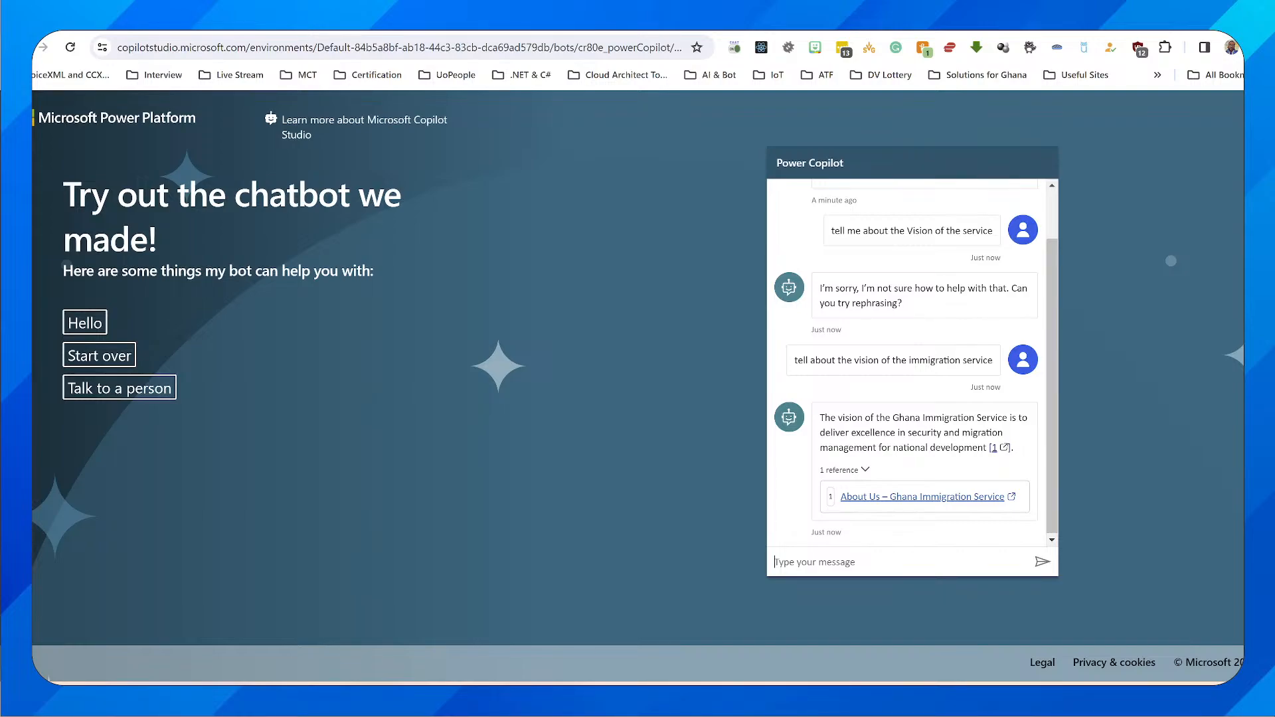
Ask the copilot on the demo website "what do i need to get a work permit"
type("w")
key("Return")
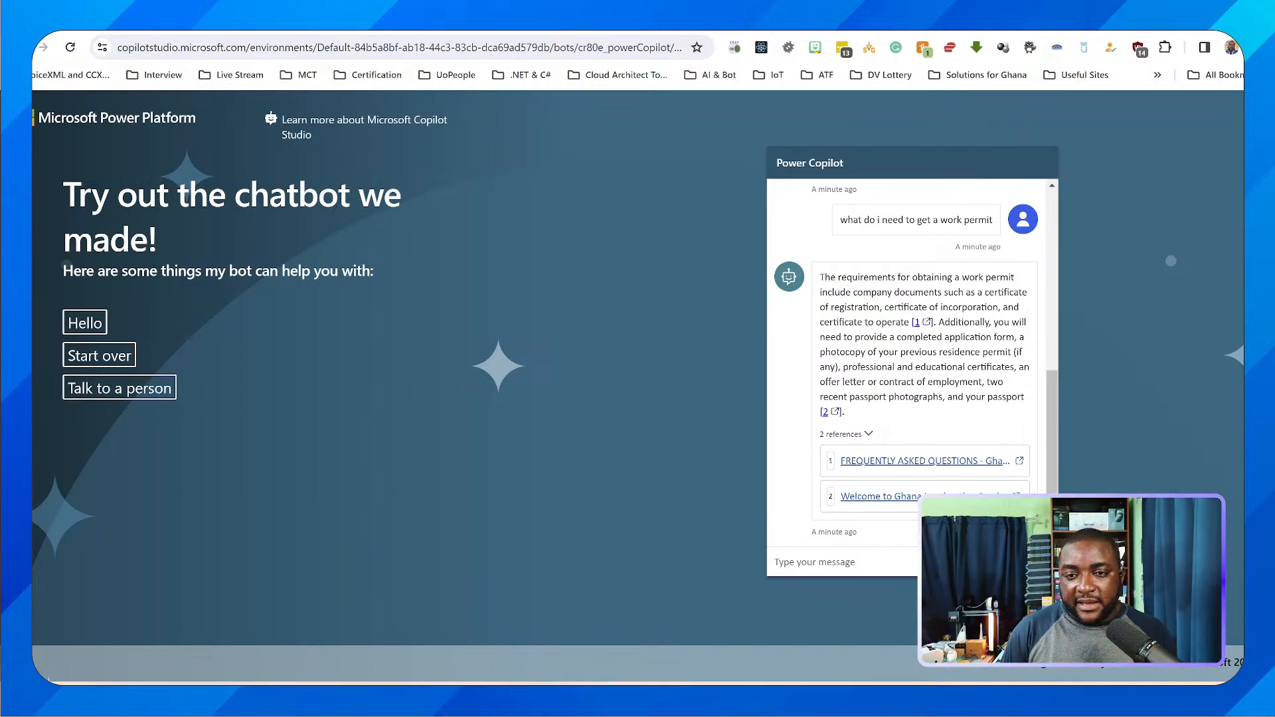
Look over the Ghana Immigration Service home page for material to ask about, and return to the demo chat
key("ctrl+Tab")
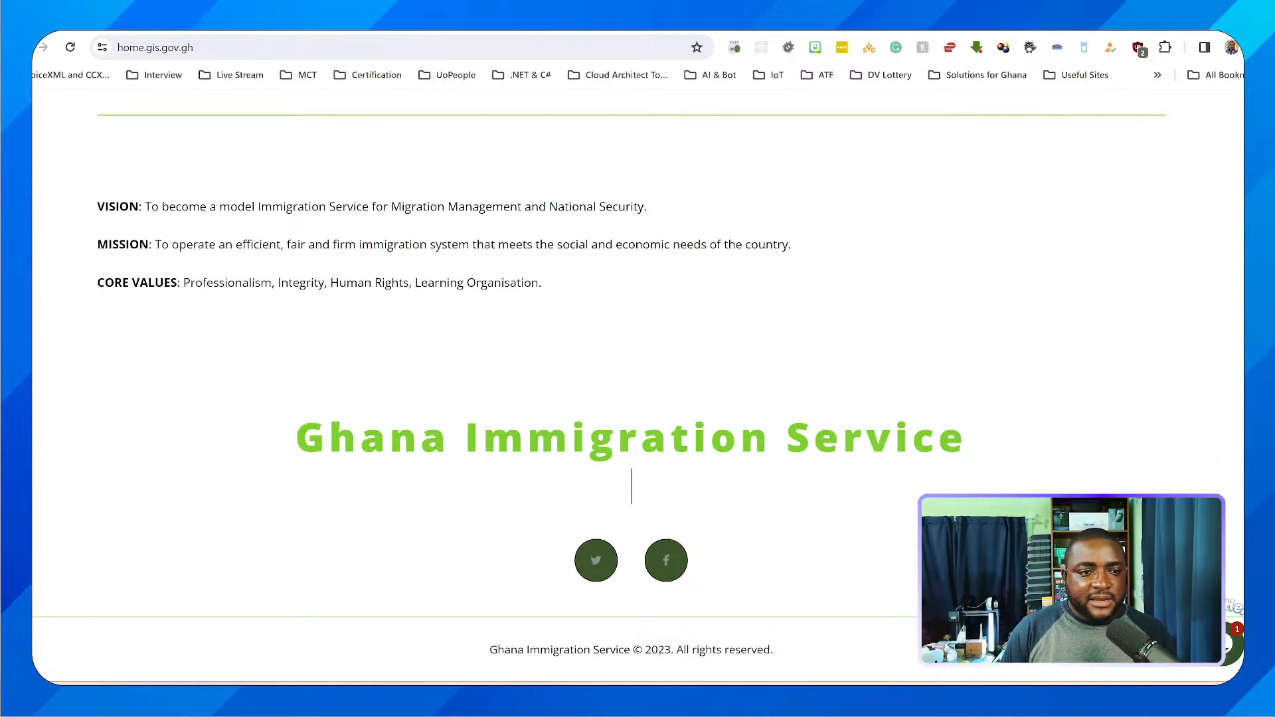
scroll(631, 385, "up", 7)
scroll(630, 385, "up", 3)
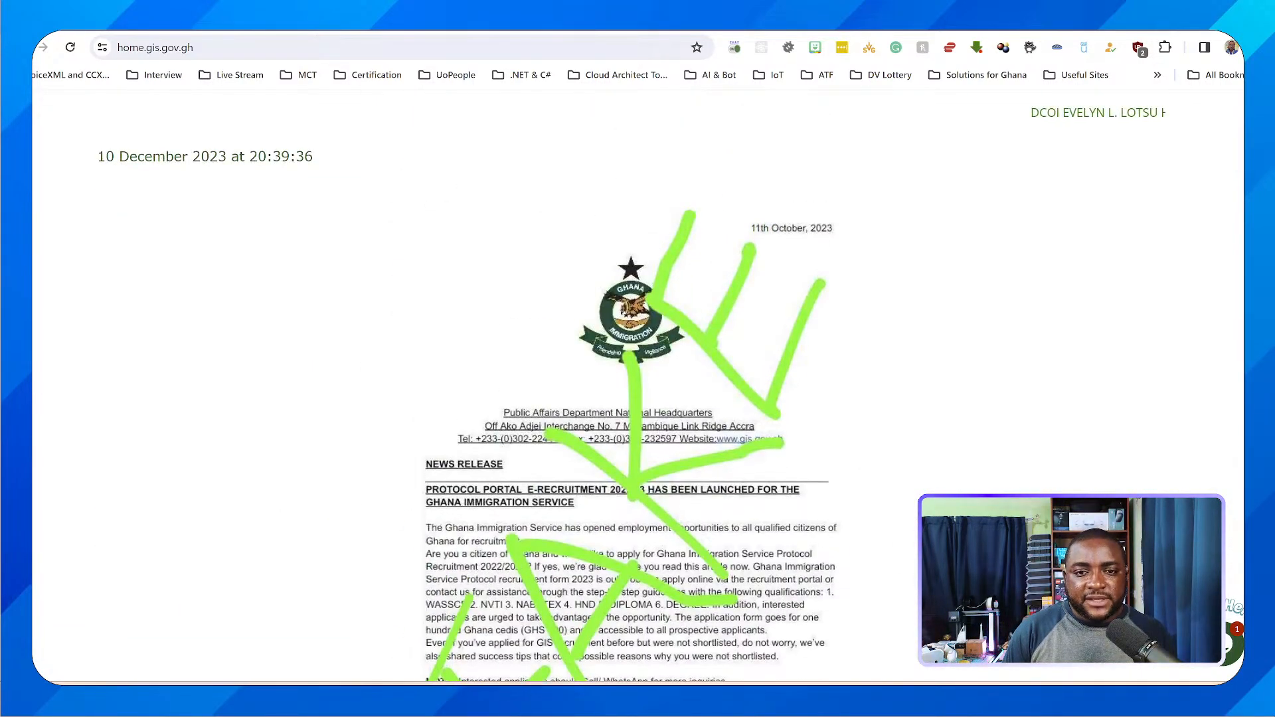
scroll(631, 385, "down", 2)
scroll(631, 385, "up", 4)
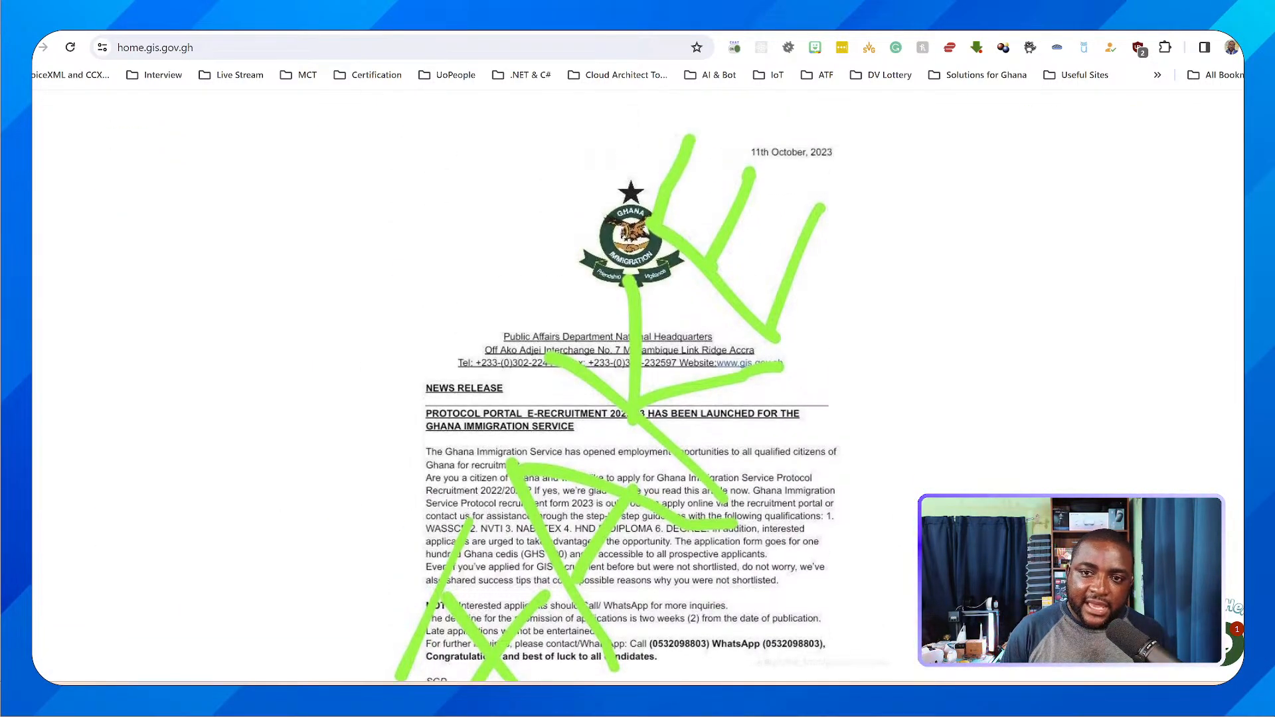
scroll(631, 385, "down", 4)
scroll(630, 385, "down", 1)
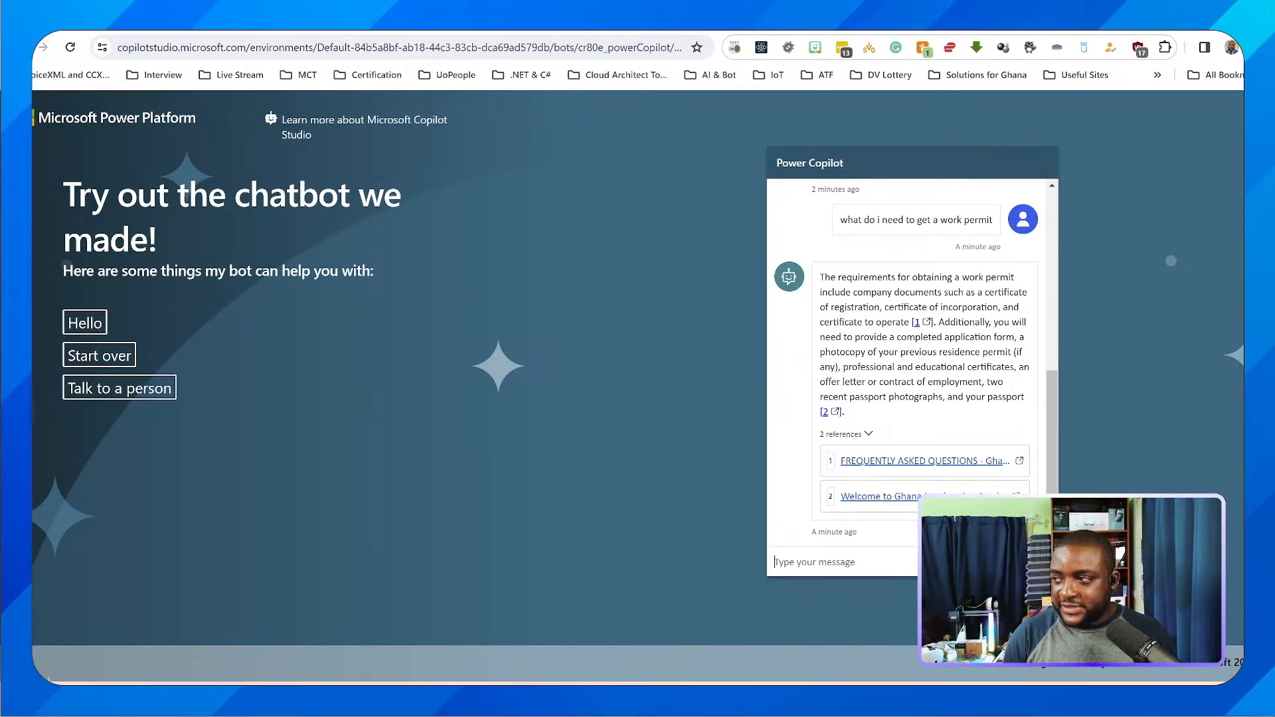
type("what wa")
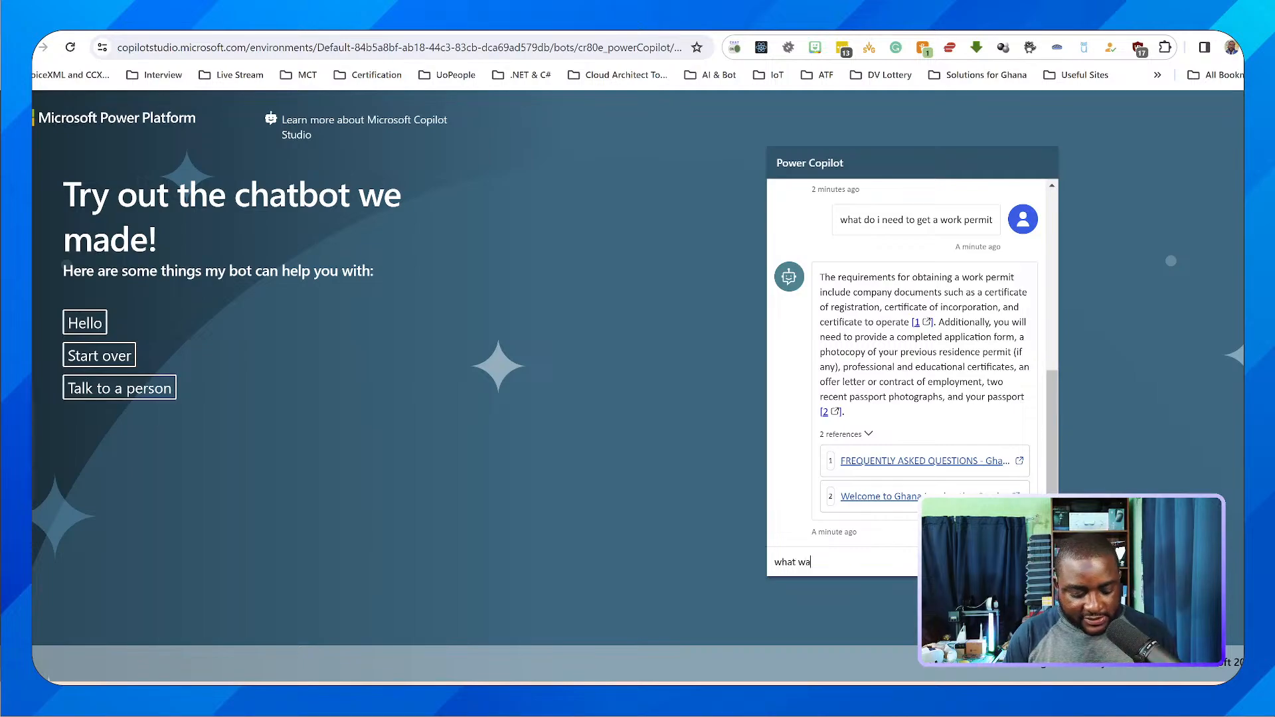
key("BackSpace")
key("BackSpace")
key("BackSpace")
key("BackSpace")
key("BackSpace")
key("BackSpace")
key("BackSpace")
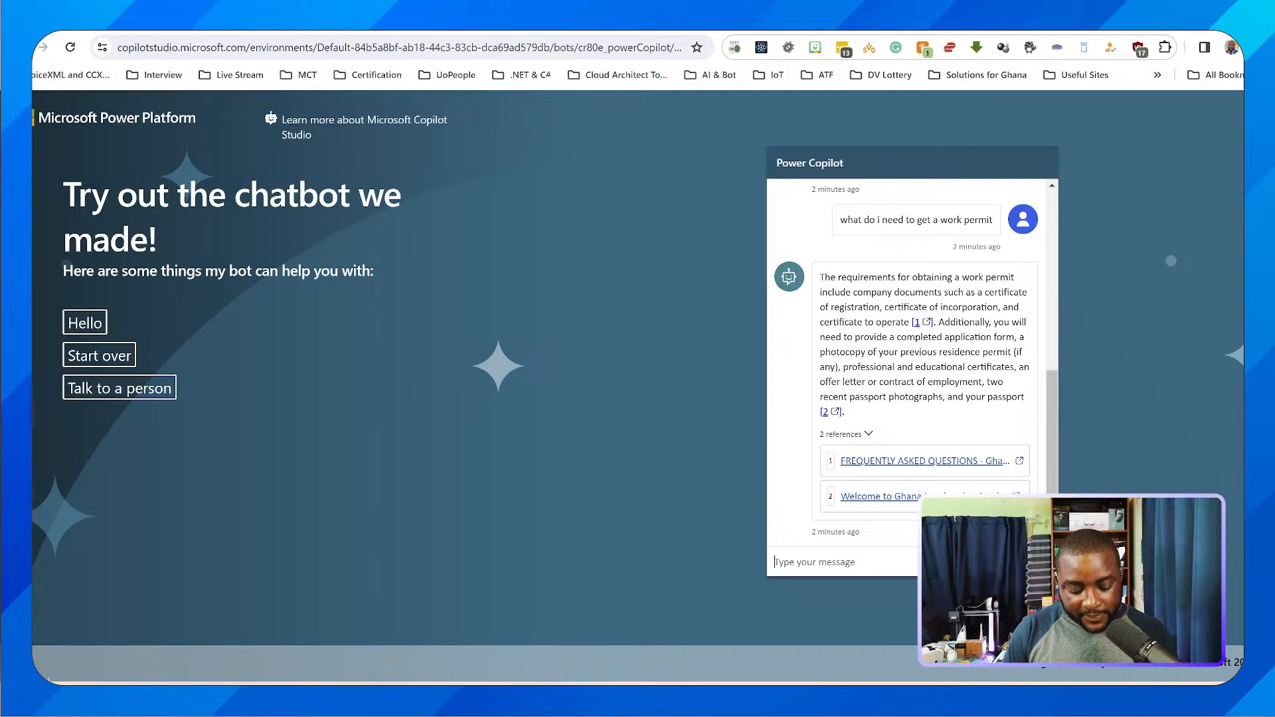
type("how ")
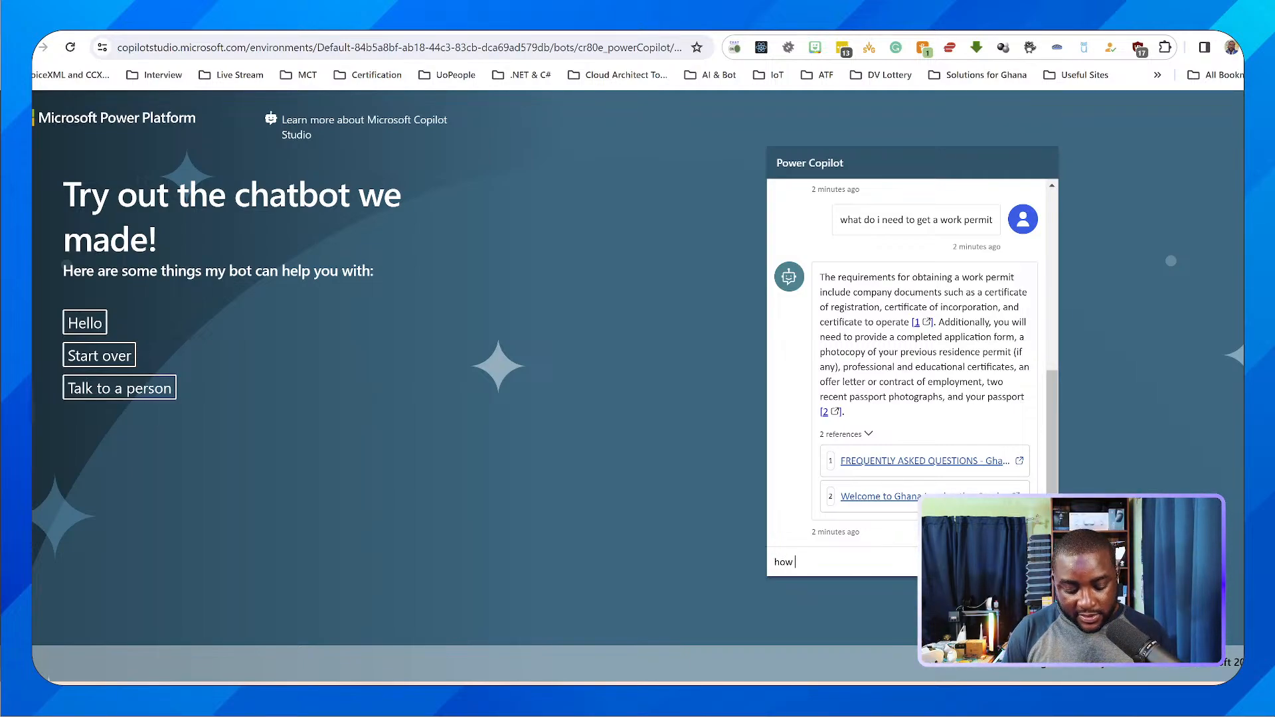
type("can i ")
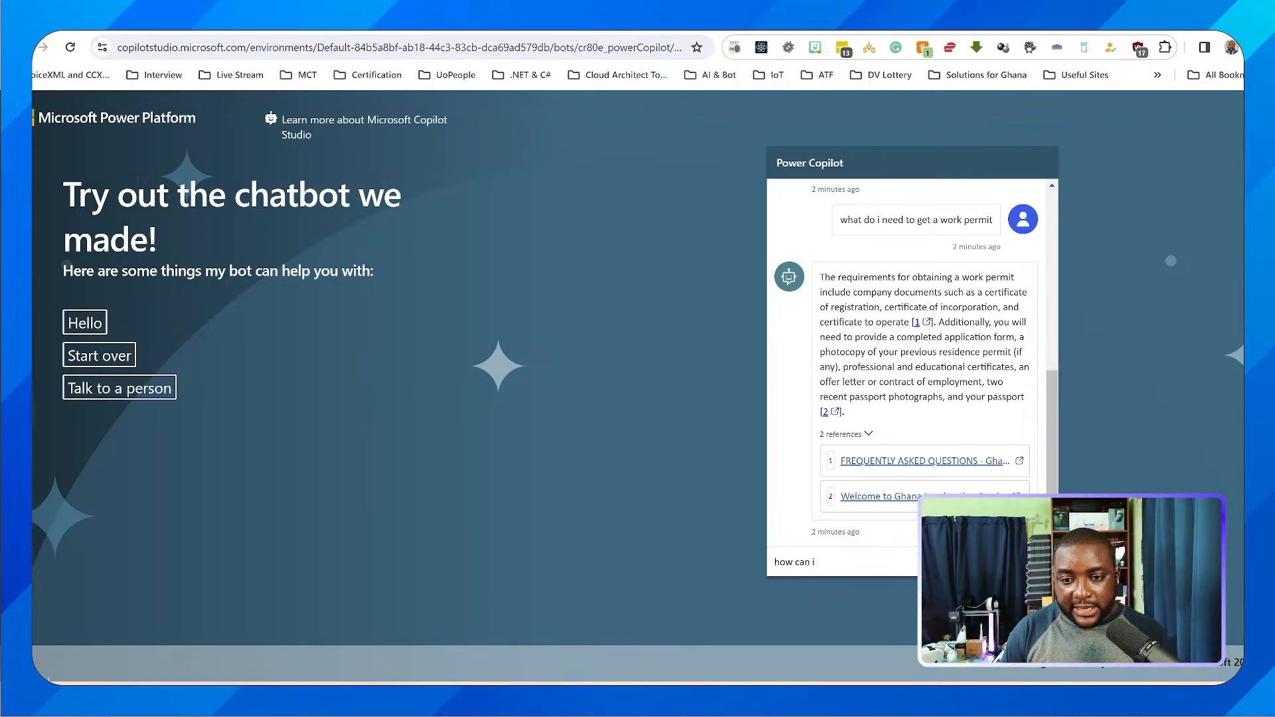
type("be")
key("BackSpace")
key("BackSpace")
key("BackSpace")
key("BackSpace")
key("BackSpace")
key("BackSpace")
key("BackSpace")
key("BackSpace")
key("BackSpace")
key("BackSpace")
key("BackSpace")
key("BackSpace")
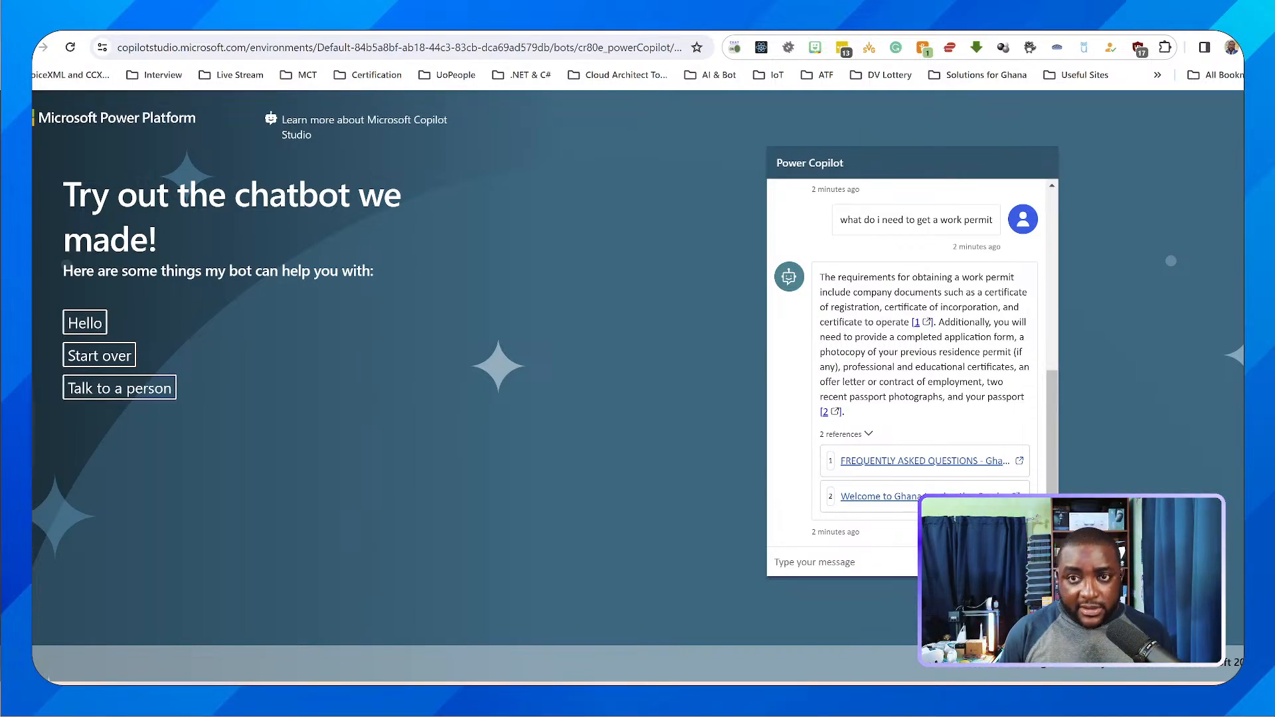
Look over the Ghana Immigration Service site, especially the e-recruitment news release on its home page, and return to the demo chat
key("ctrl+Tab")
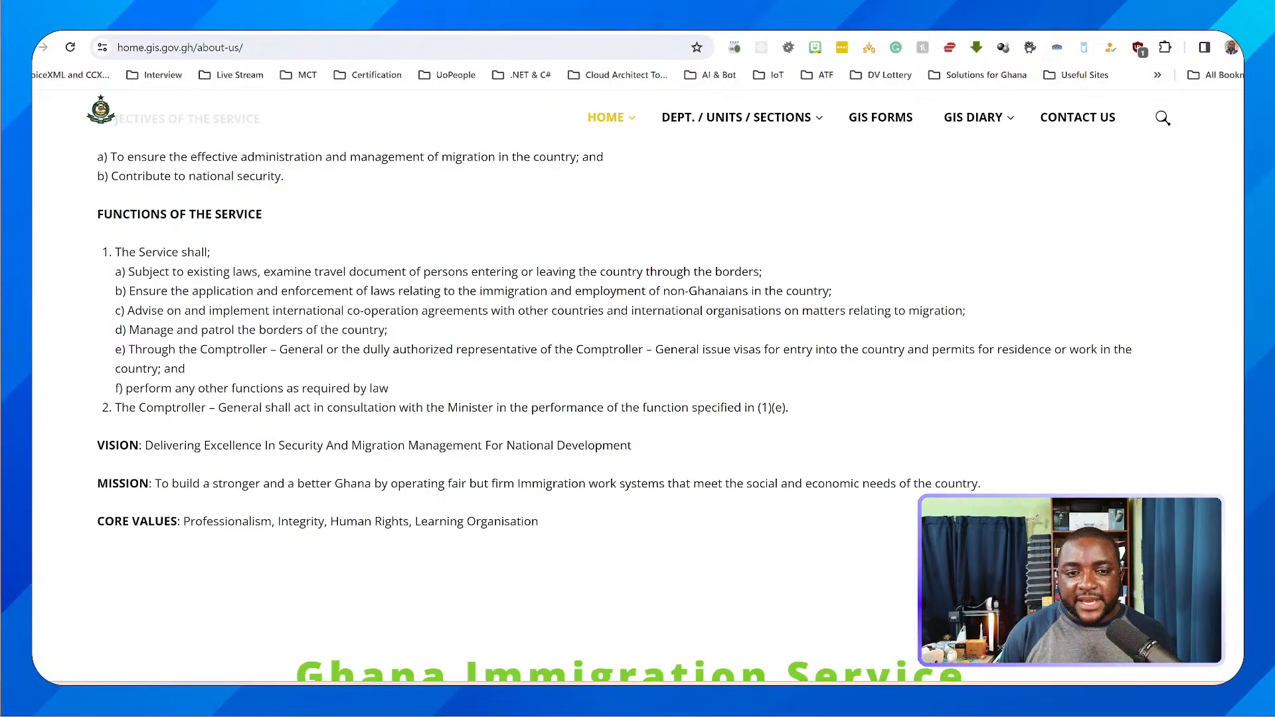
key("ctrl+Tab")
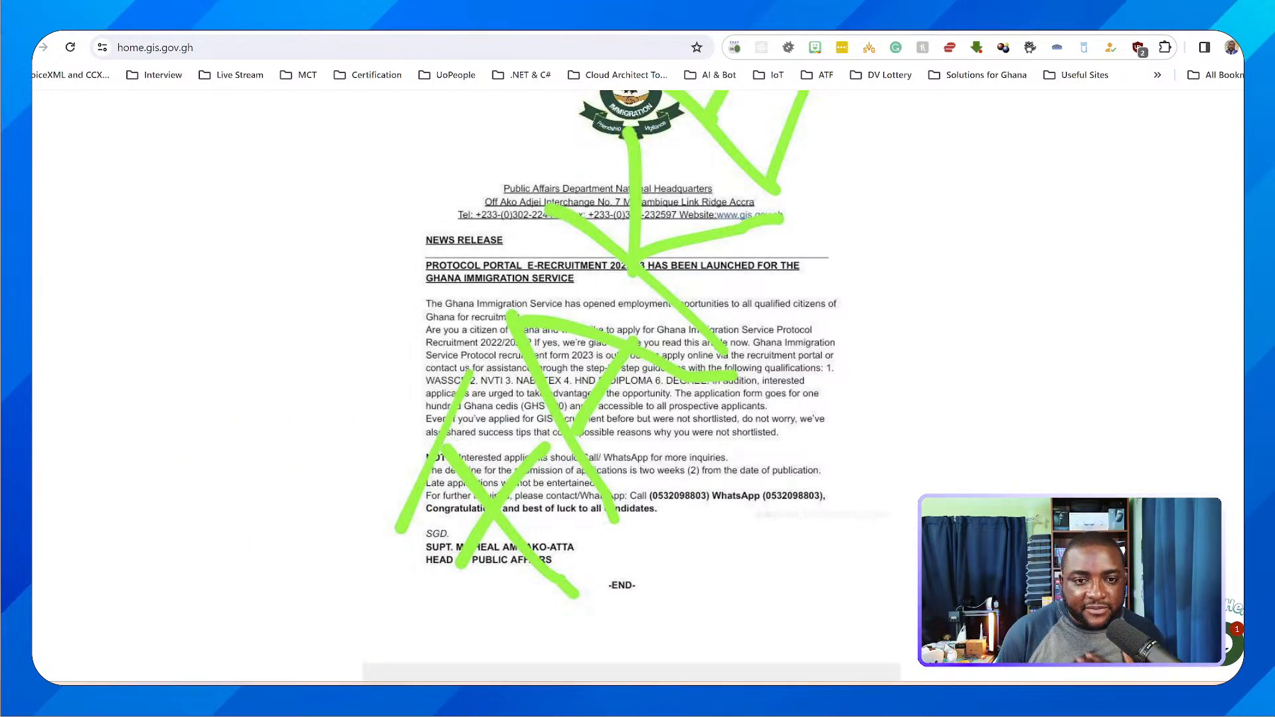
scroll(637, 385, "up", 5)
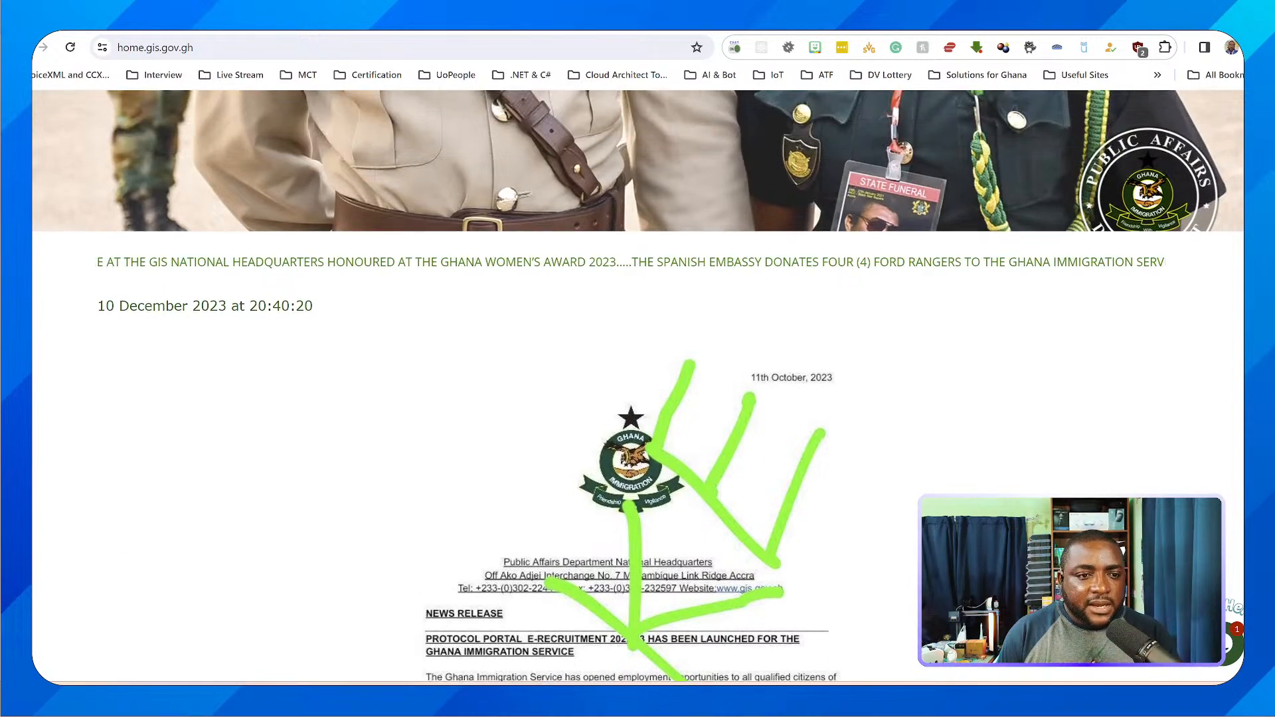
scroll(637, 385, "down", 12)
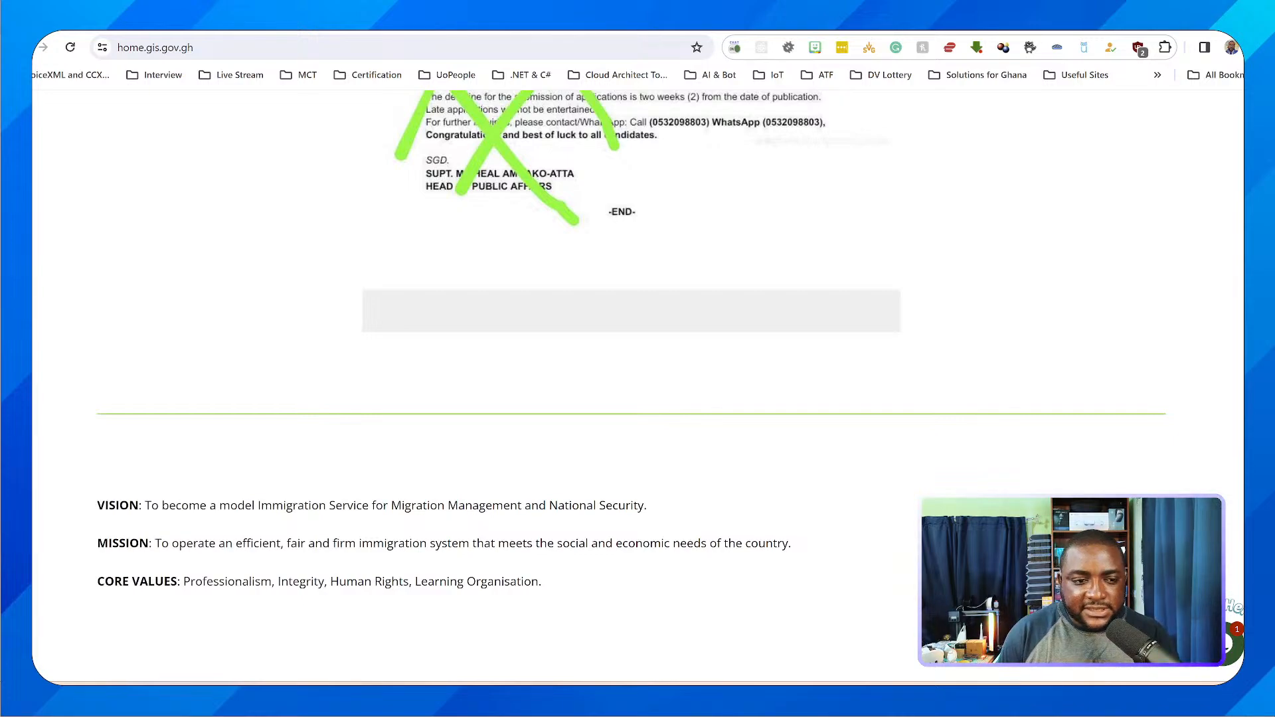
scroll(637, 385, "up", 10)
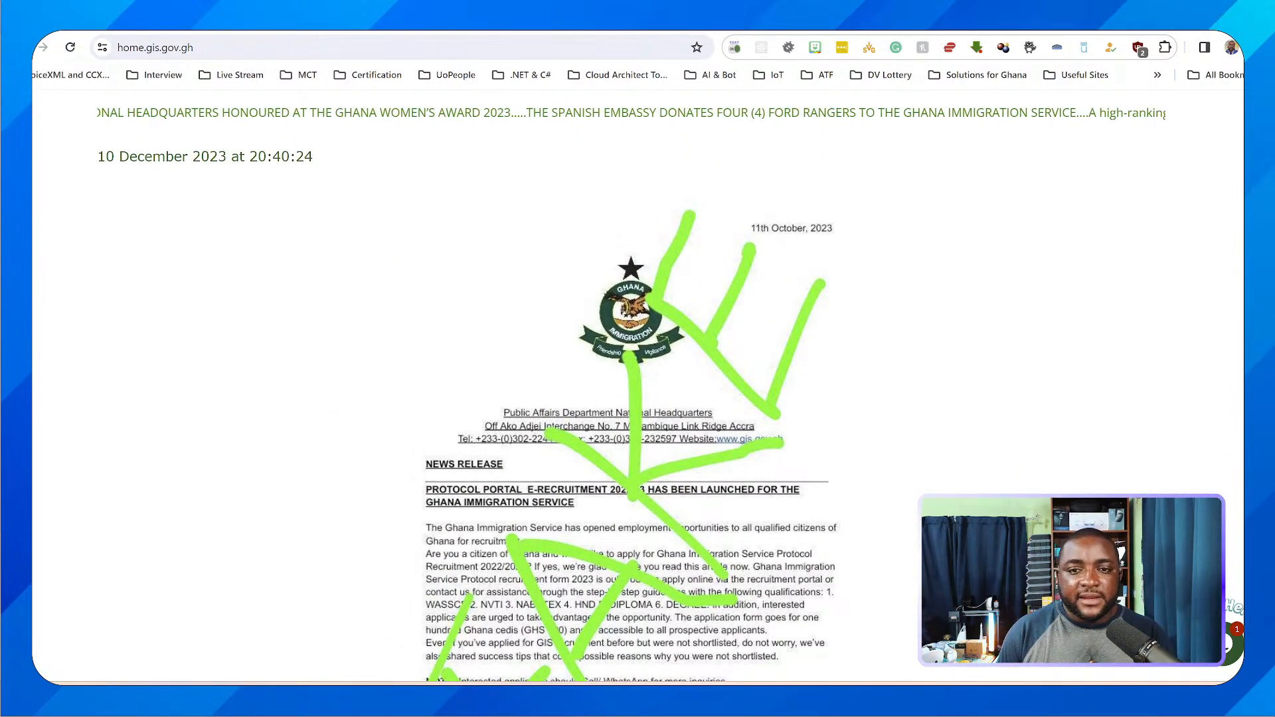
scroll(637, 385, "down", 1)
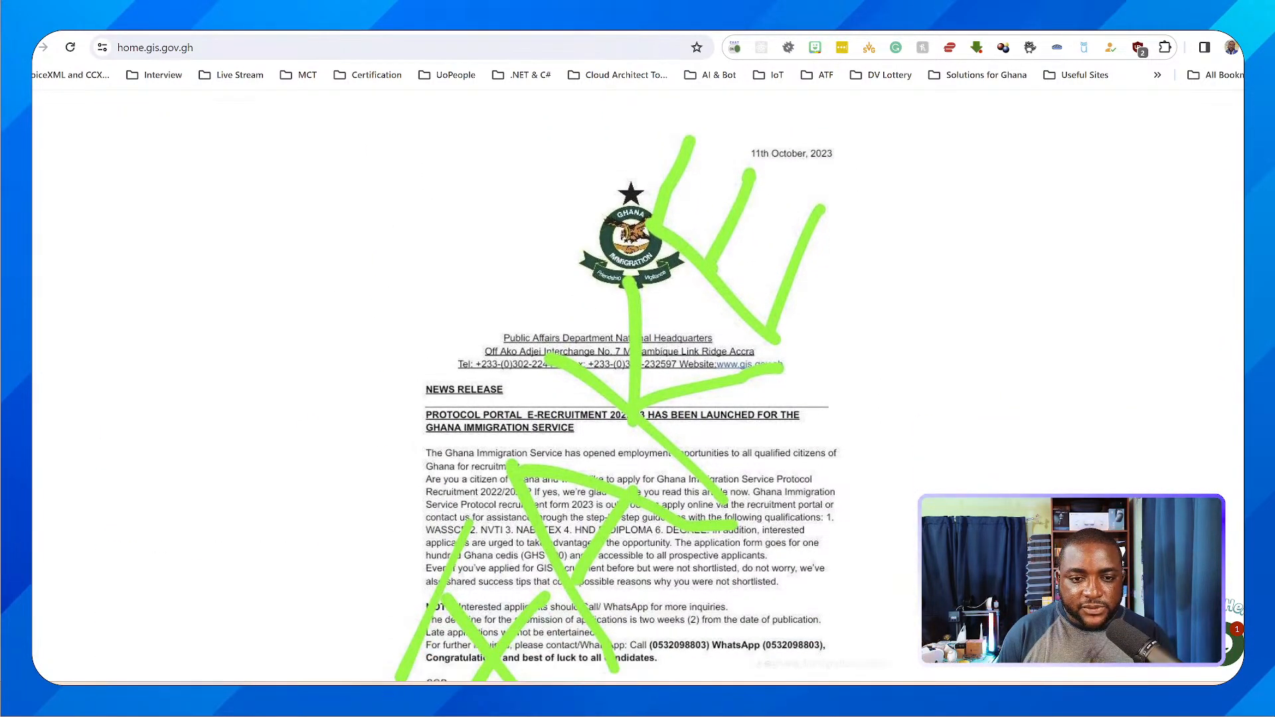
scroll(637, 386, "down", 2)
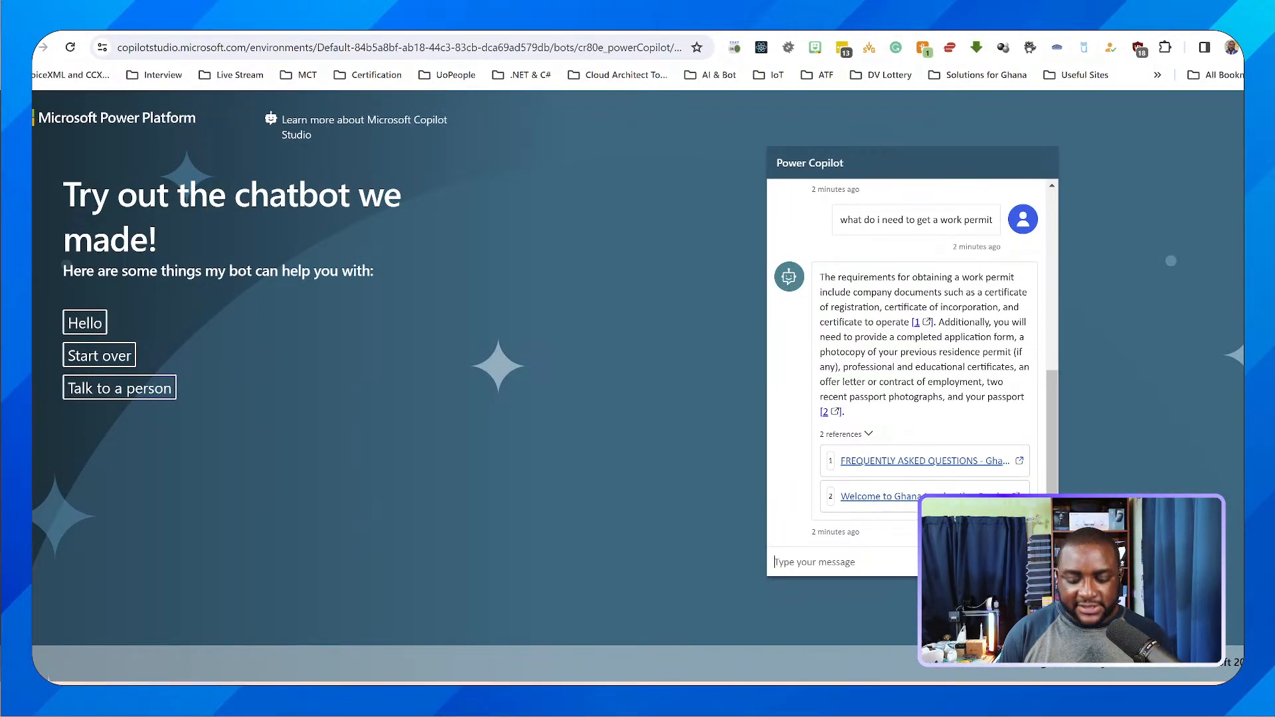
Ask the copilot on the demo website "is the Ghana immigration service recruiting ?"
type("is the Gha")
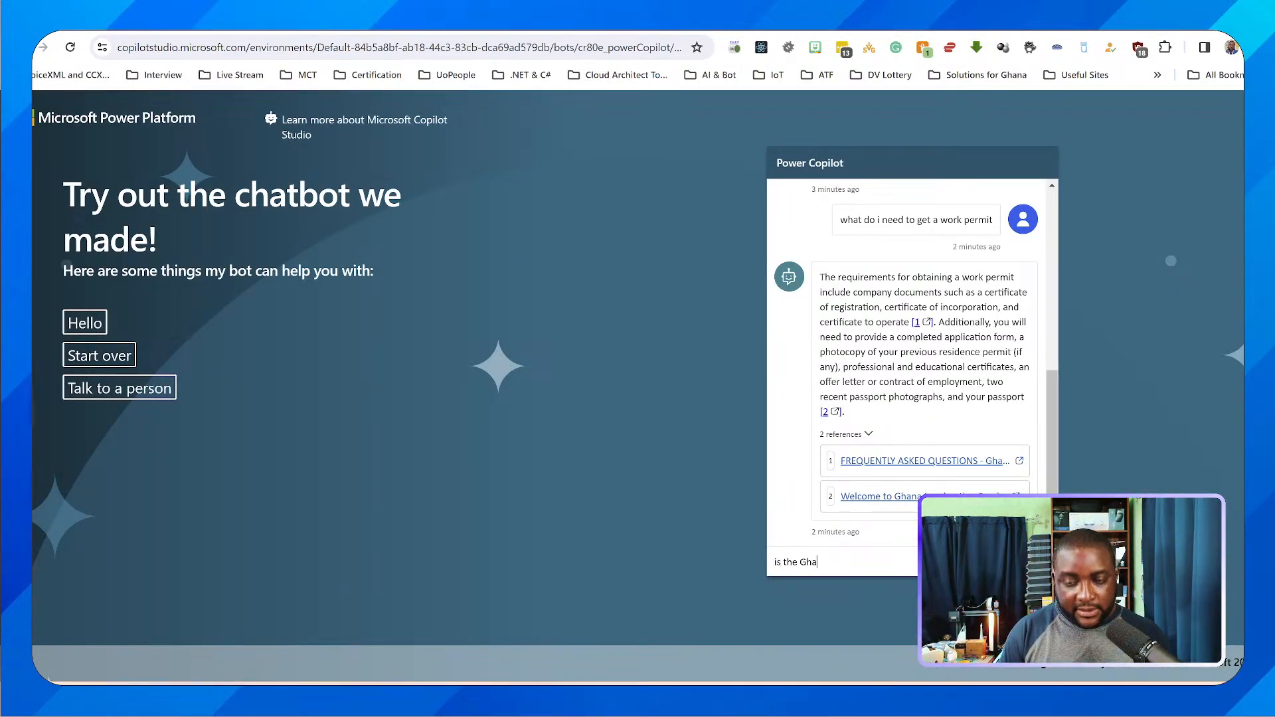
type("na immigration service")
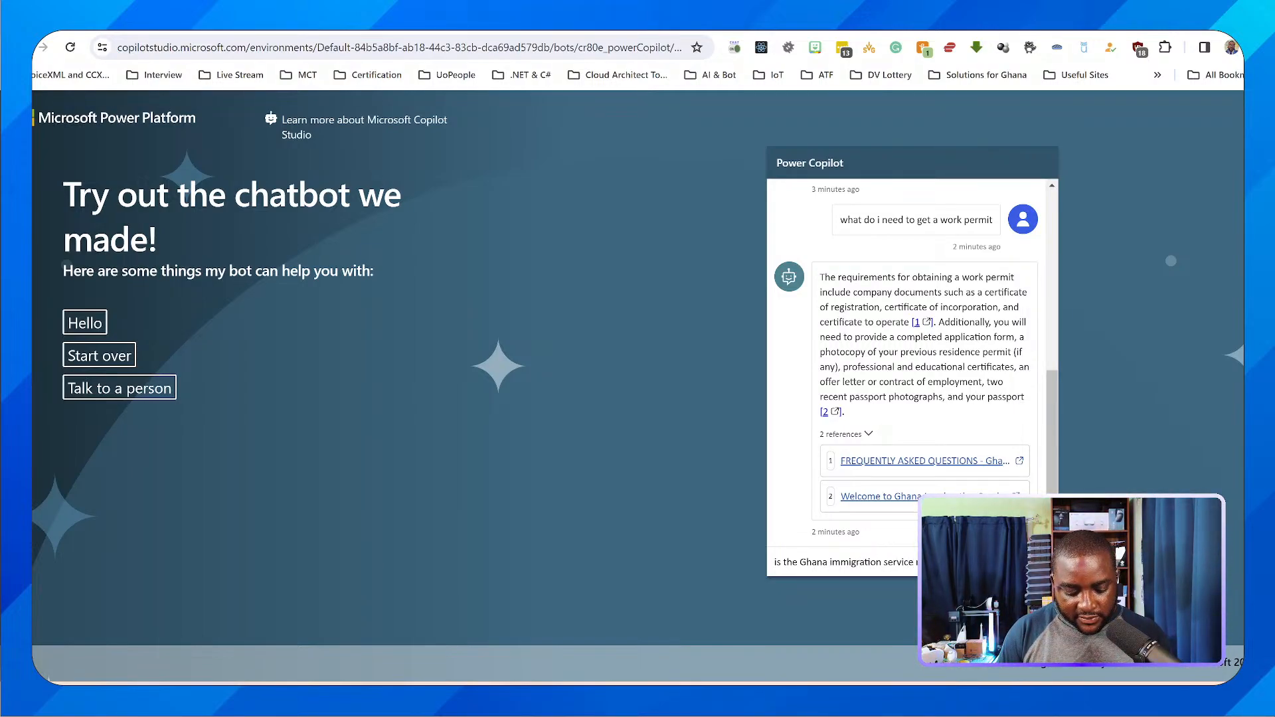
key("Return")
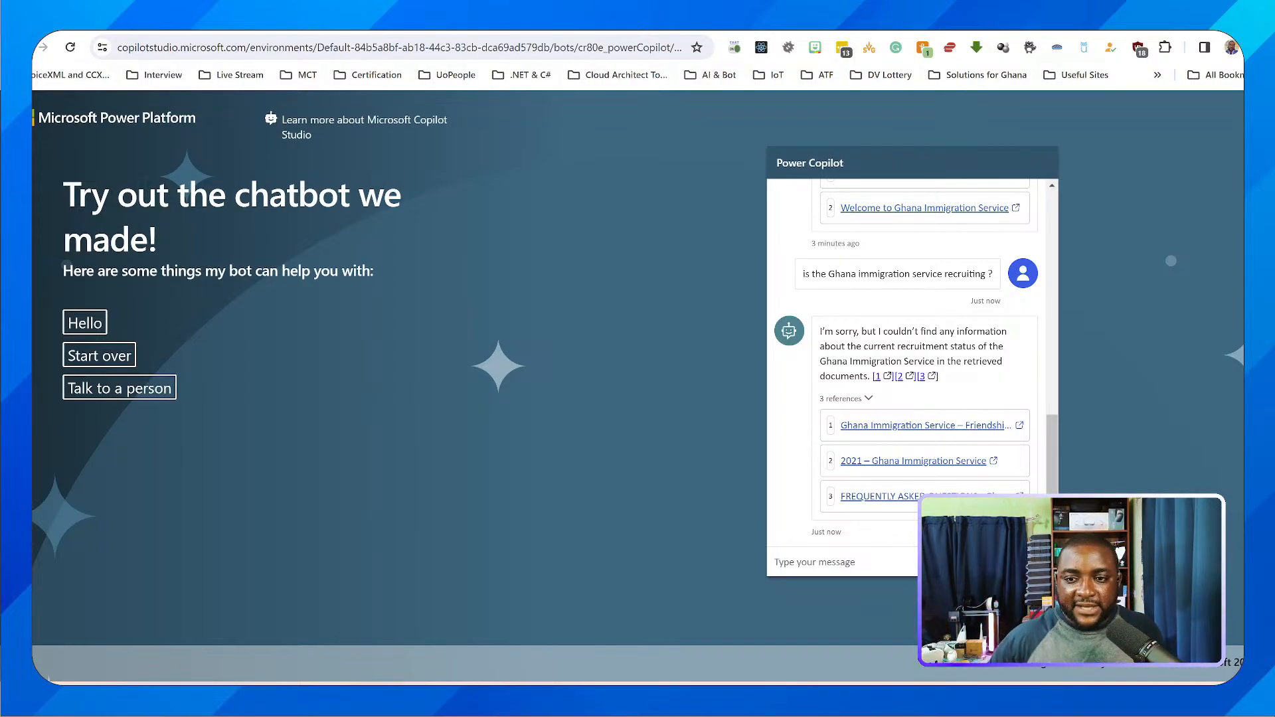
Open the home page and Frequently Asked Questions references of the recruitment answer, read through the FAQ document, and return to the demo chat
left_click(923, 426)
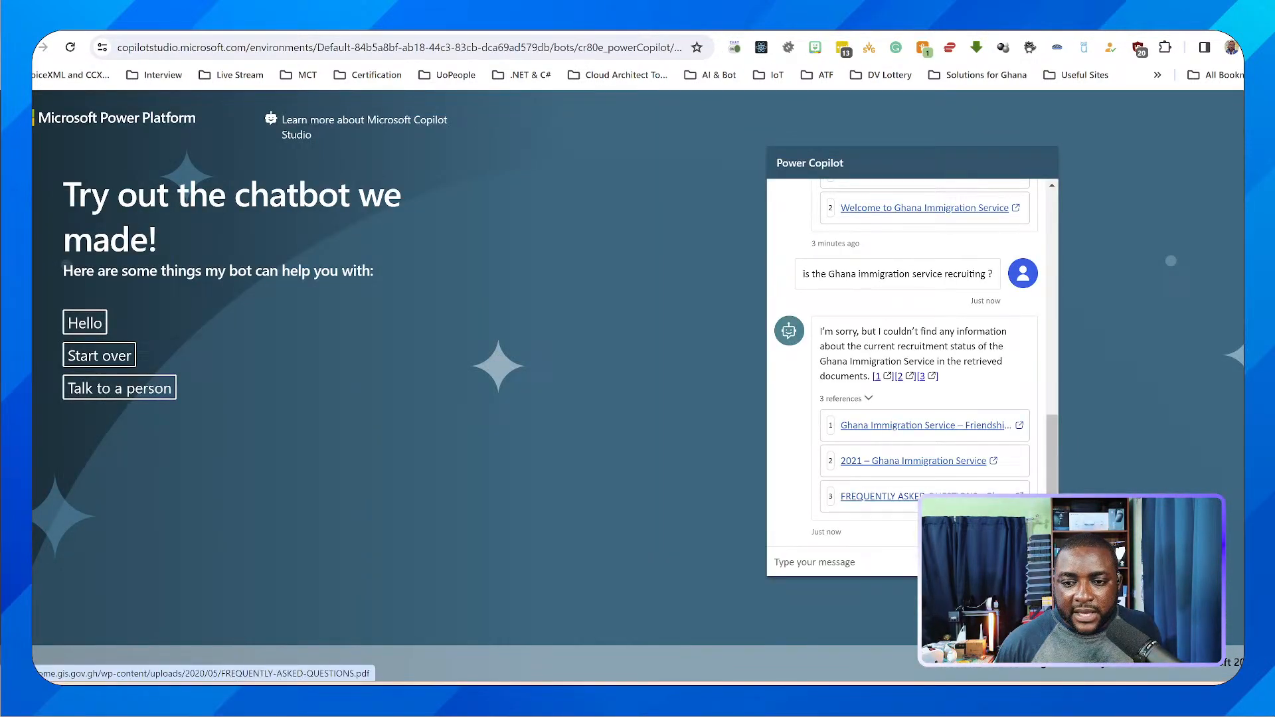
left_click(911, 496)
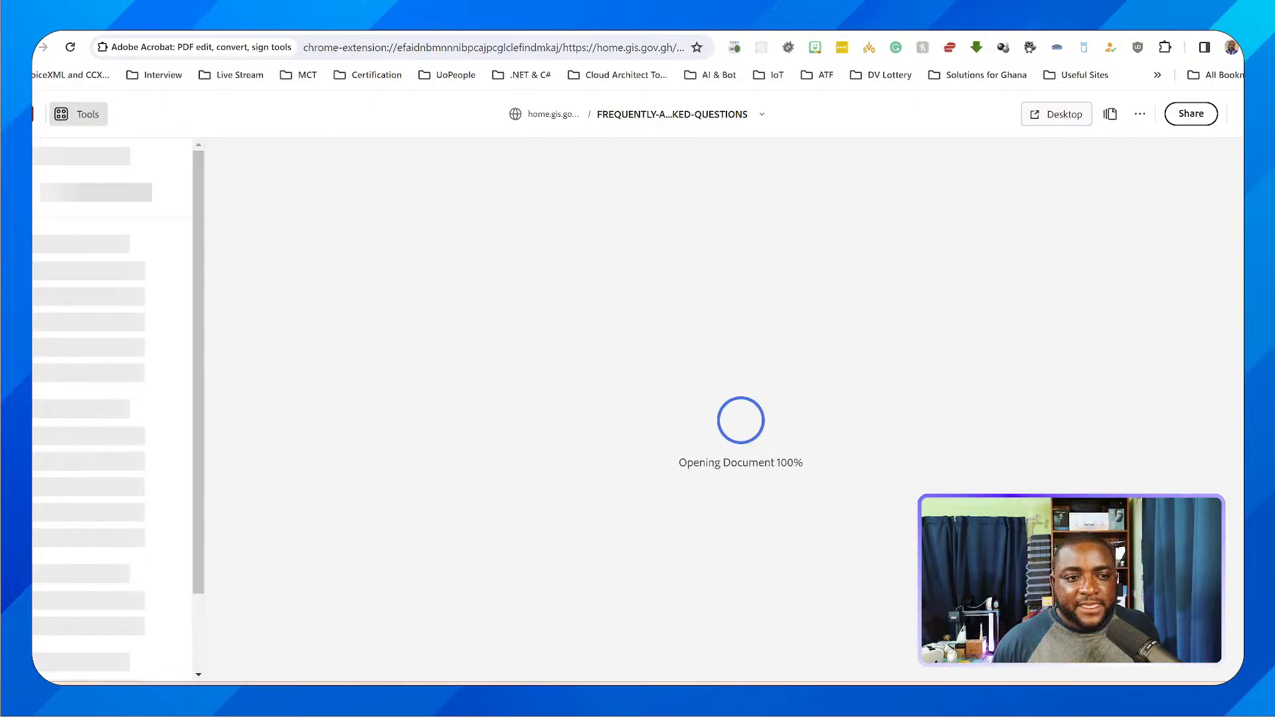
scroll(714, 399, "down", 15)
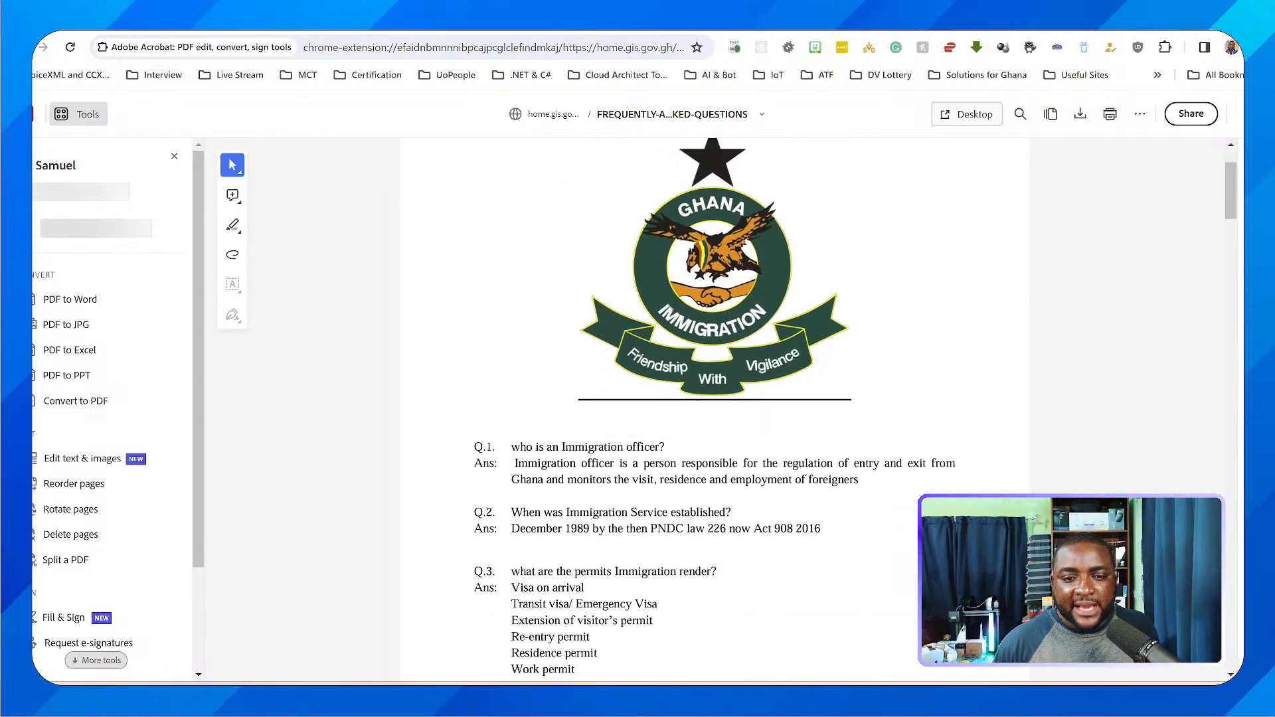
scroll(715, 399, "up", 1)
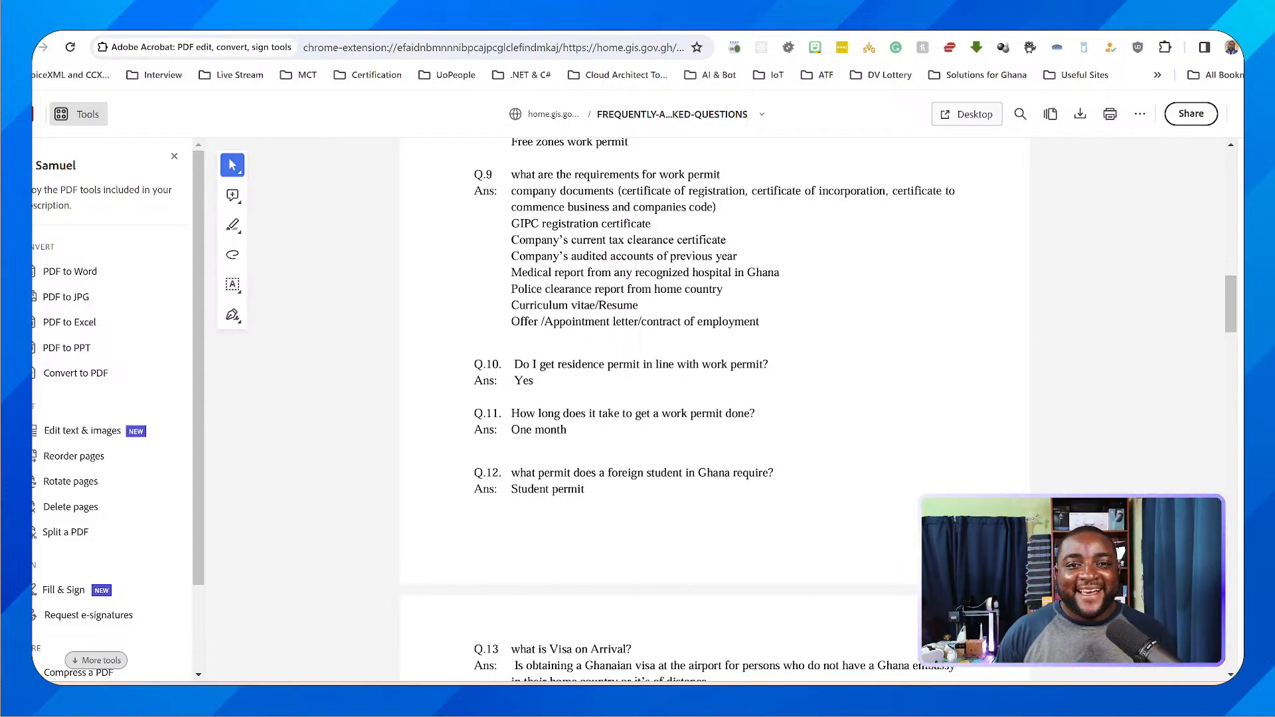
key("ctrl+w")
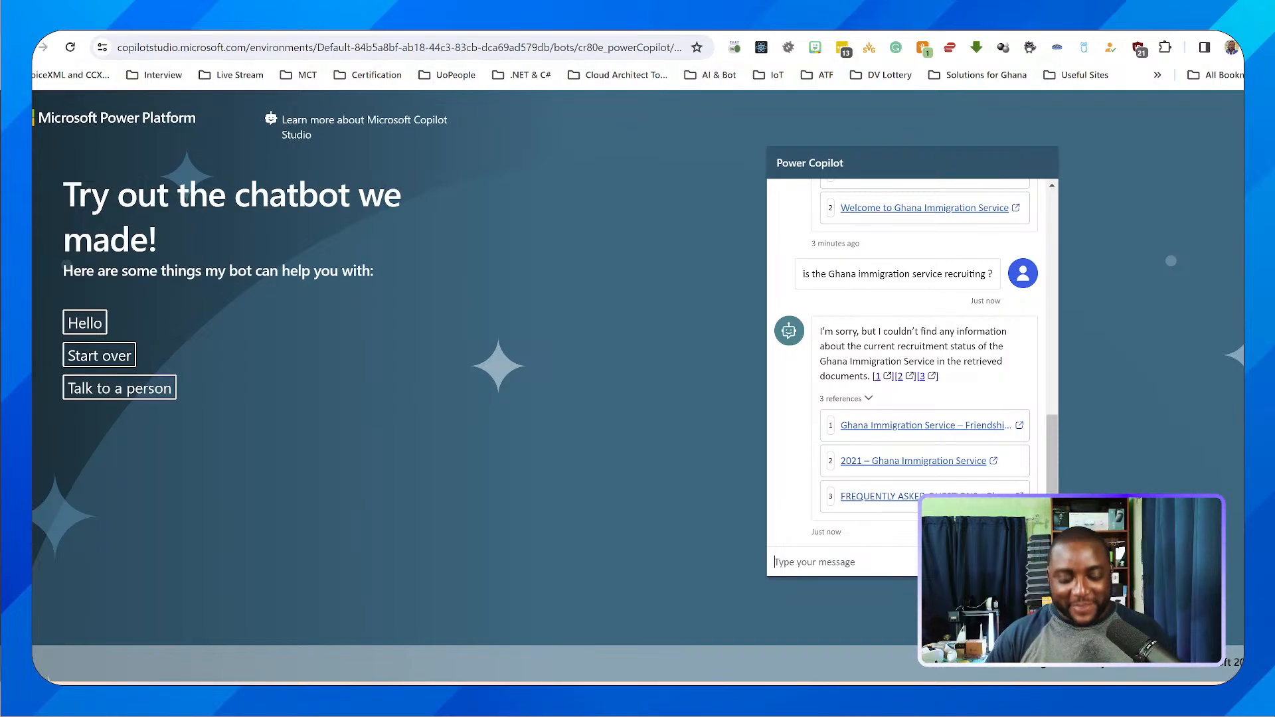
Ask the copilot on the demo website "can I use the Ghana Card as a travelling document"
type("can")
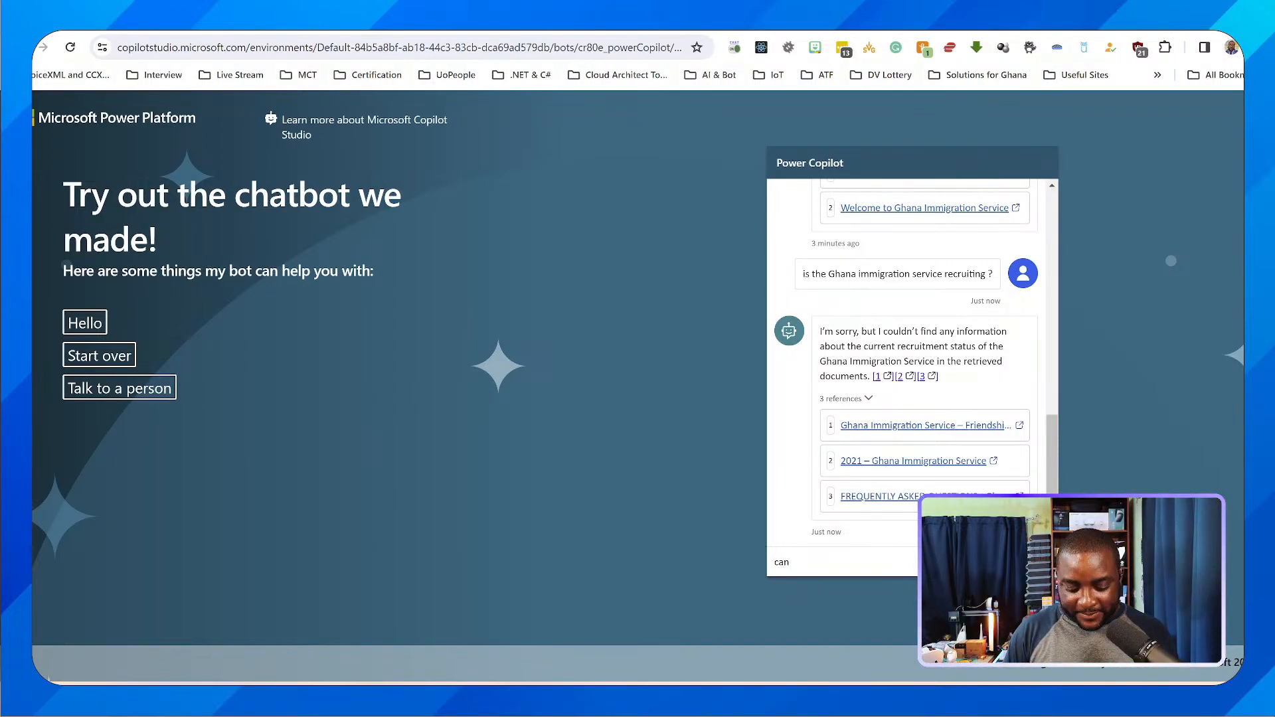
type(" I use the")
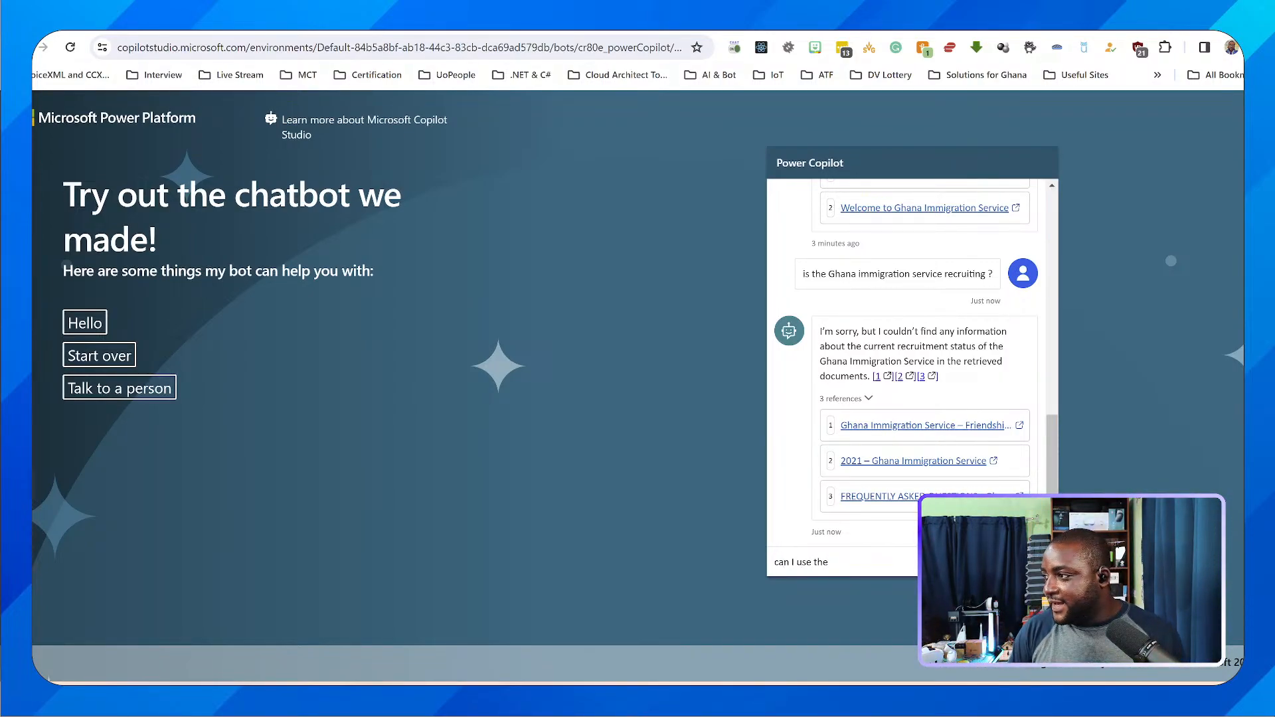
type(" Ghana")
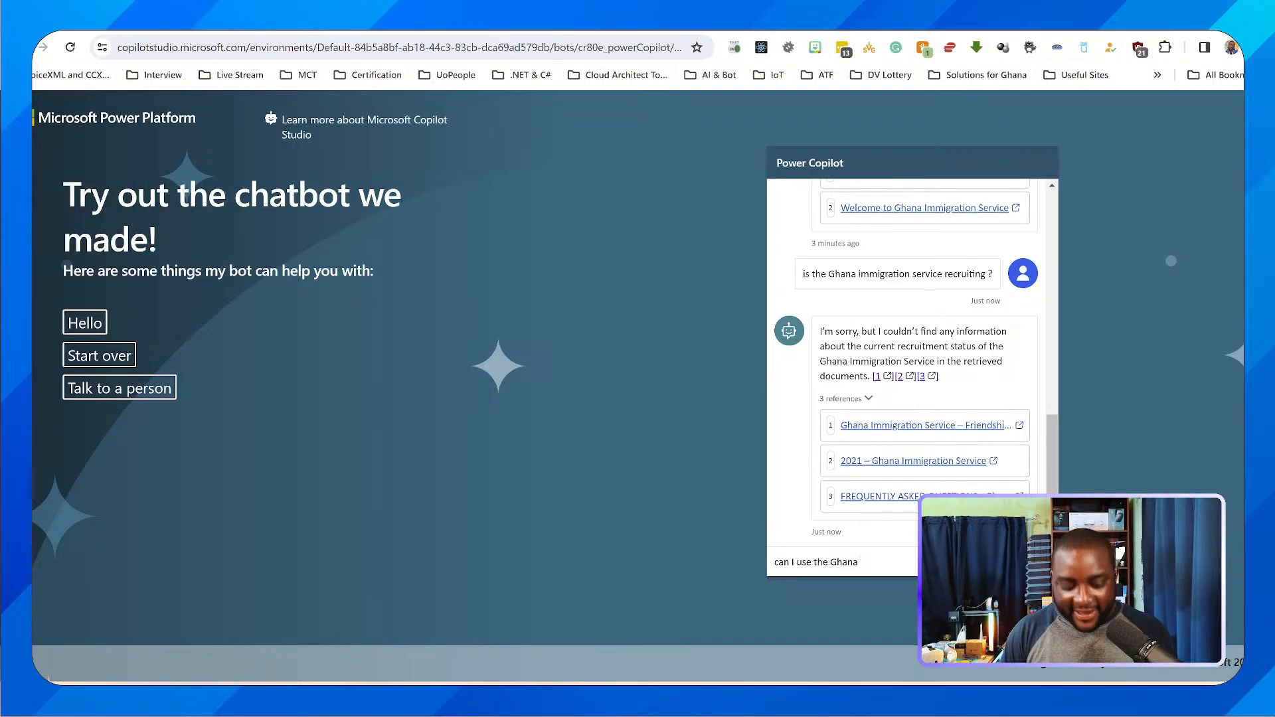
type(" Card as a trye")
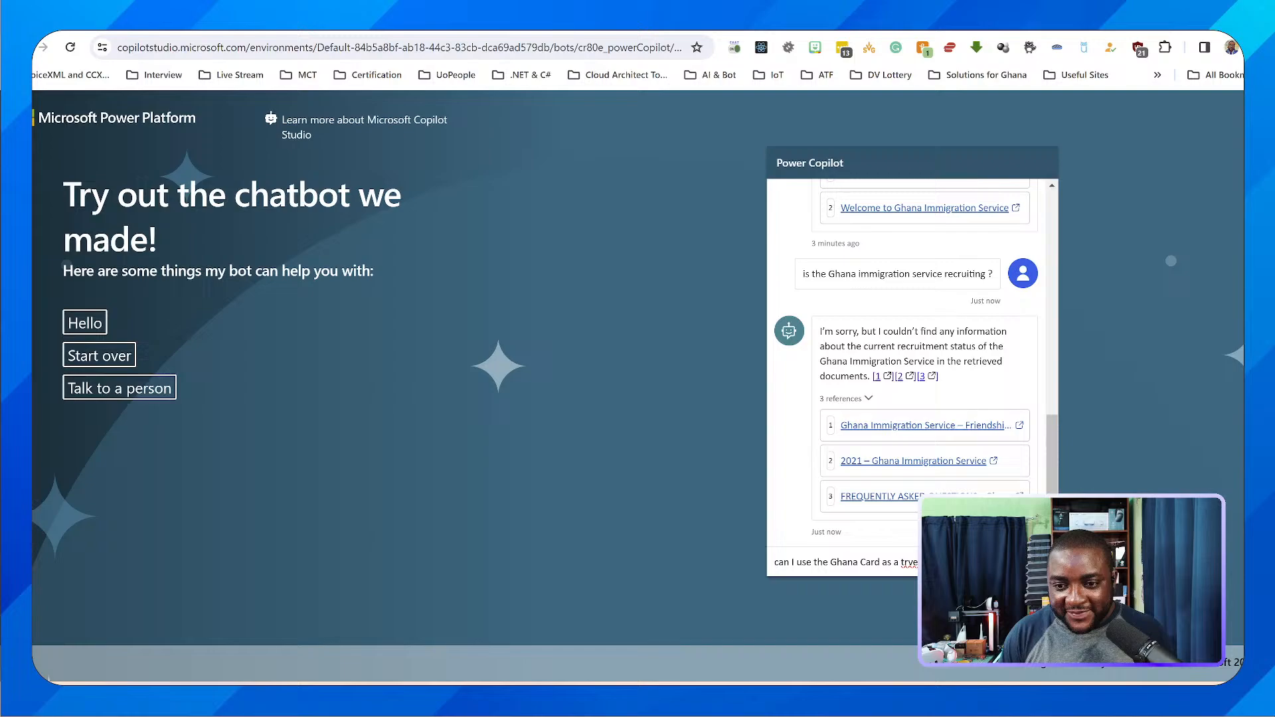
key("BackSpace")
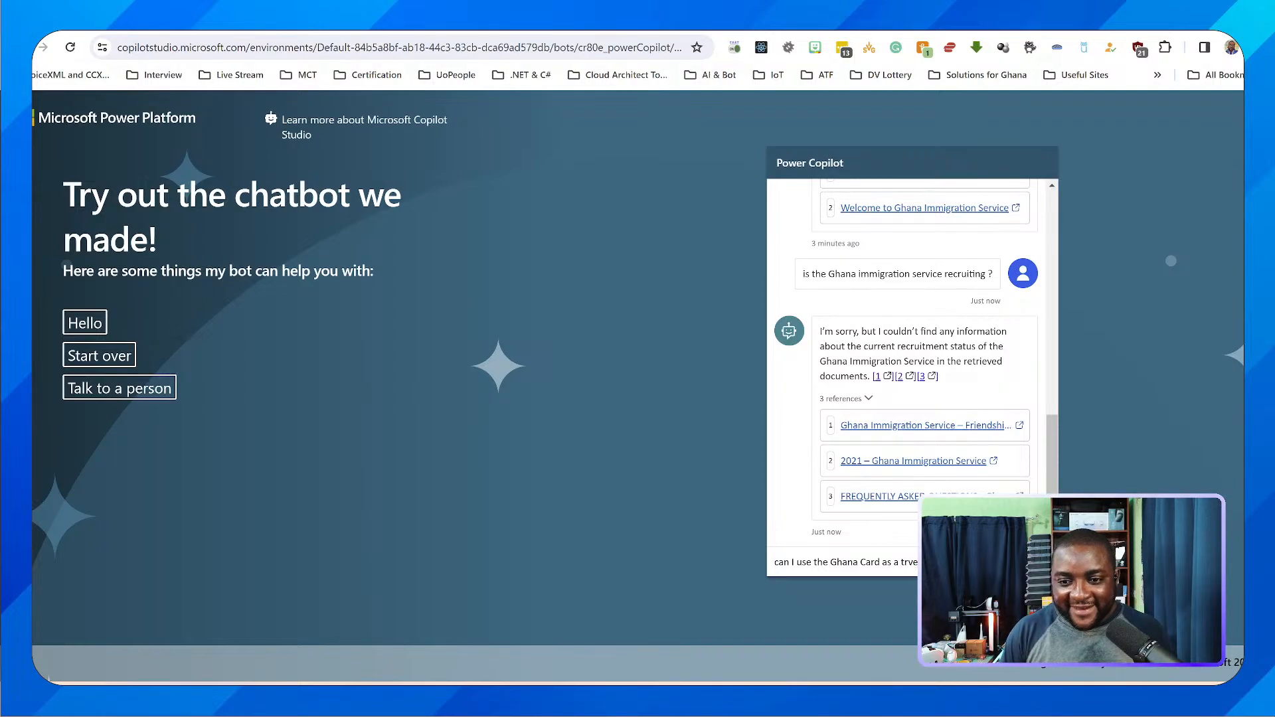
key("BackSpace")
key("BackSpace")
type("av")
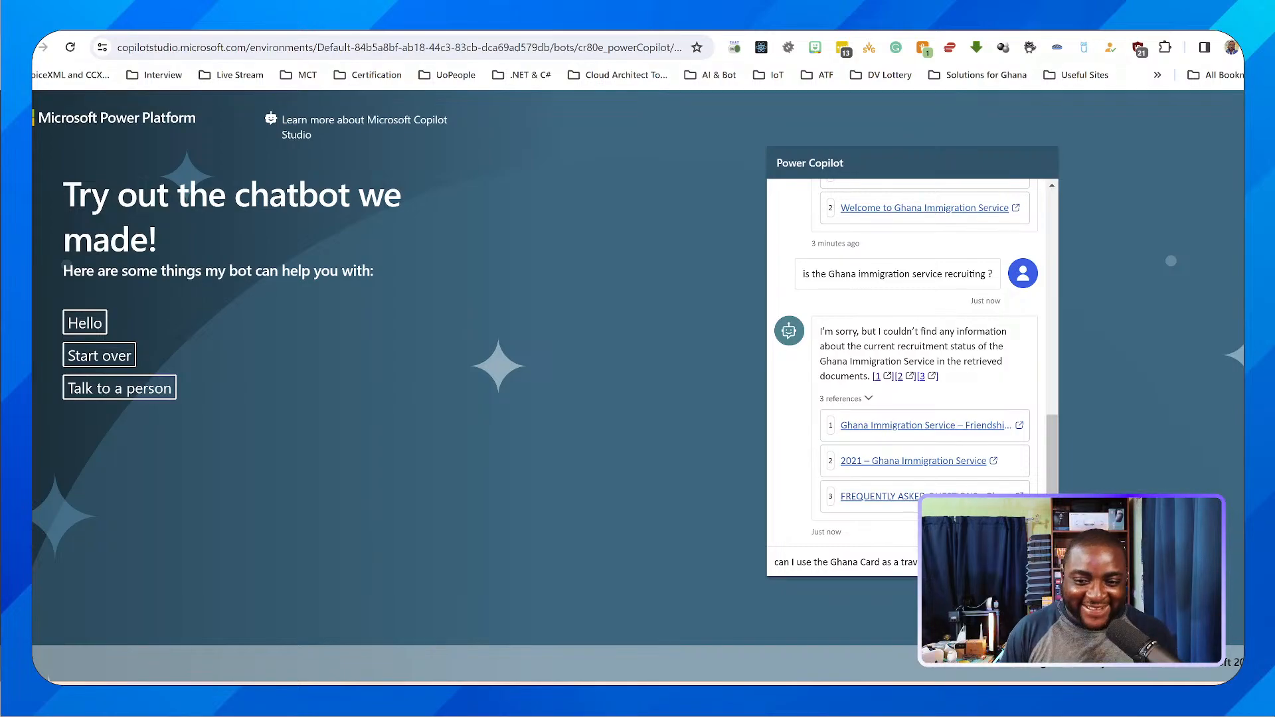
type("elling document")
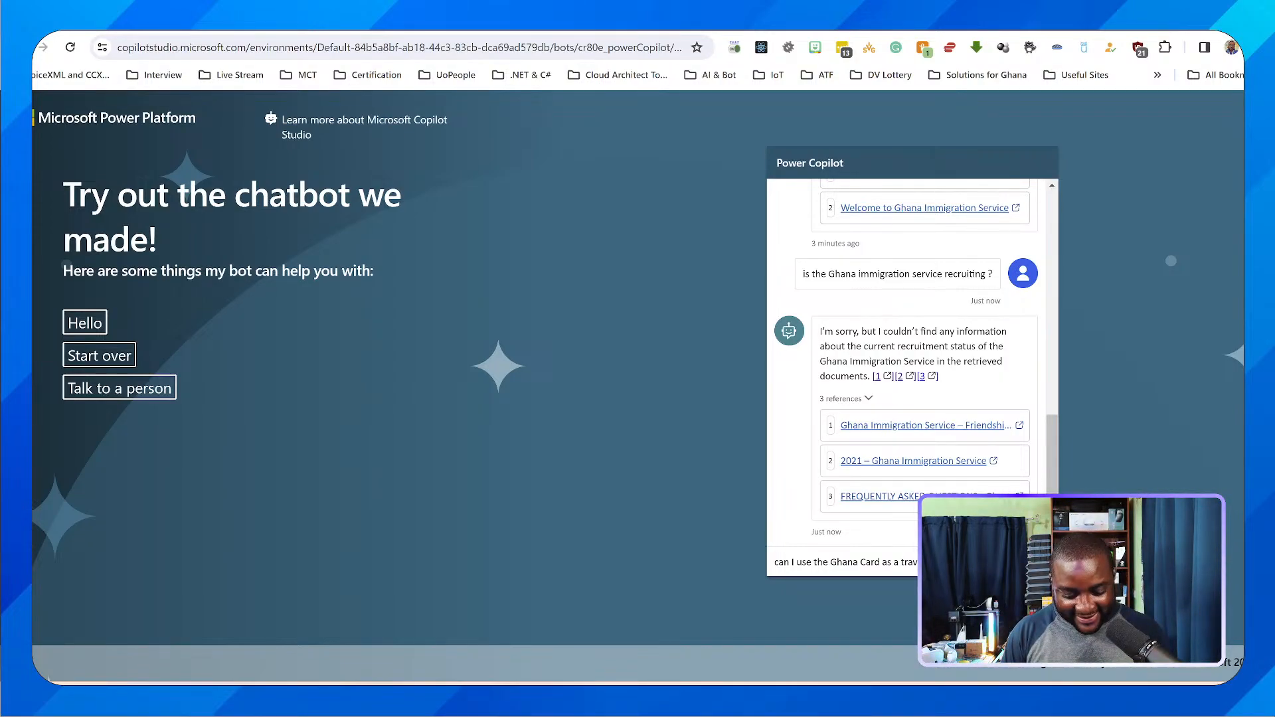
key("Return")
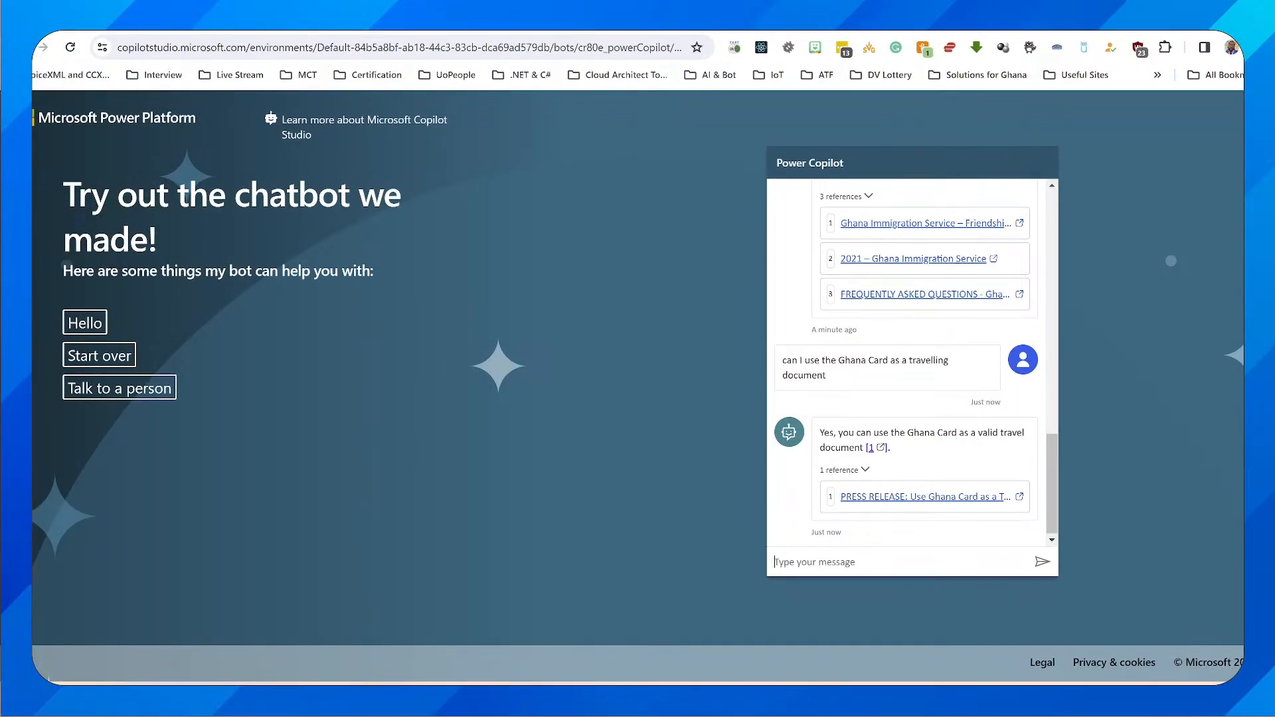
Open the press release cited in the Ghana Card answer, read its public notice and entry procedures, and return to the demo chat
left_click(925, 497)
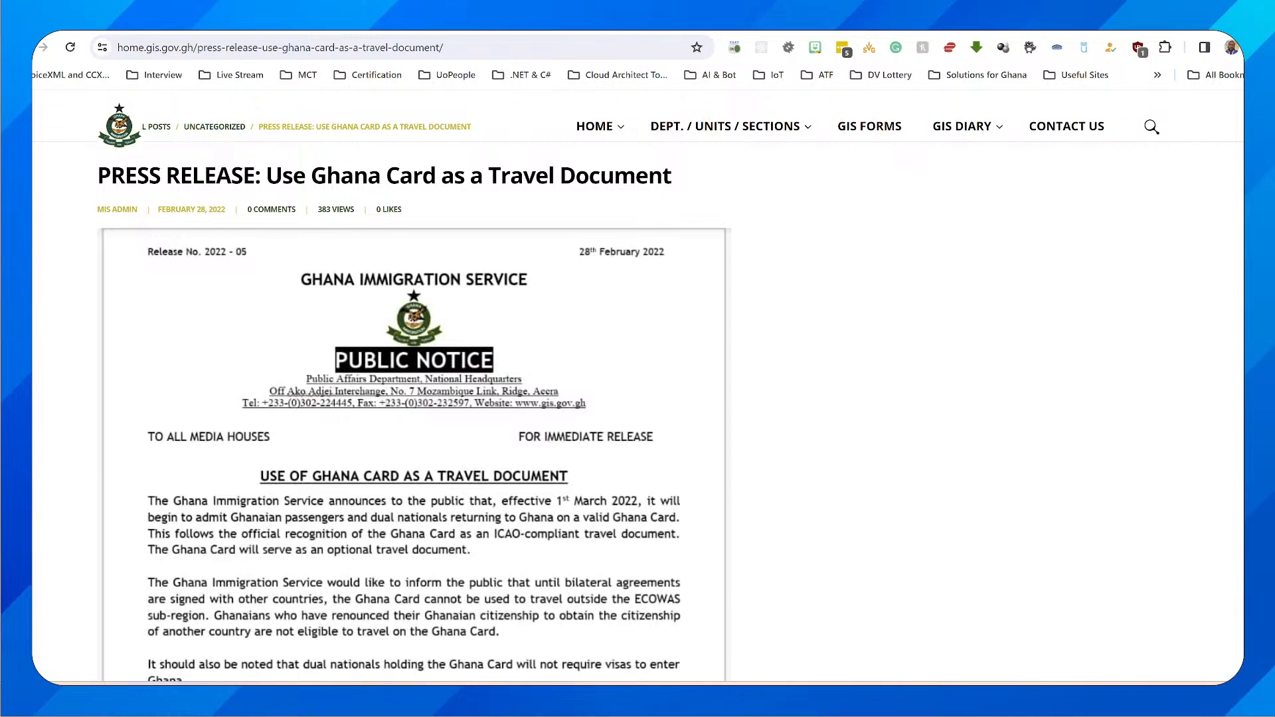
scroll(411, 398, "down", 3)
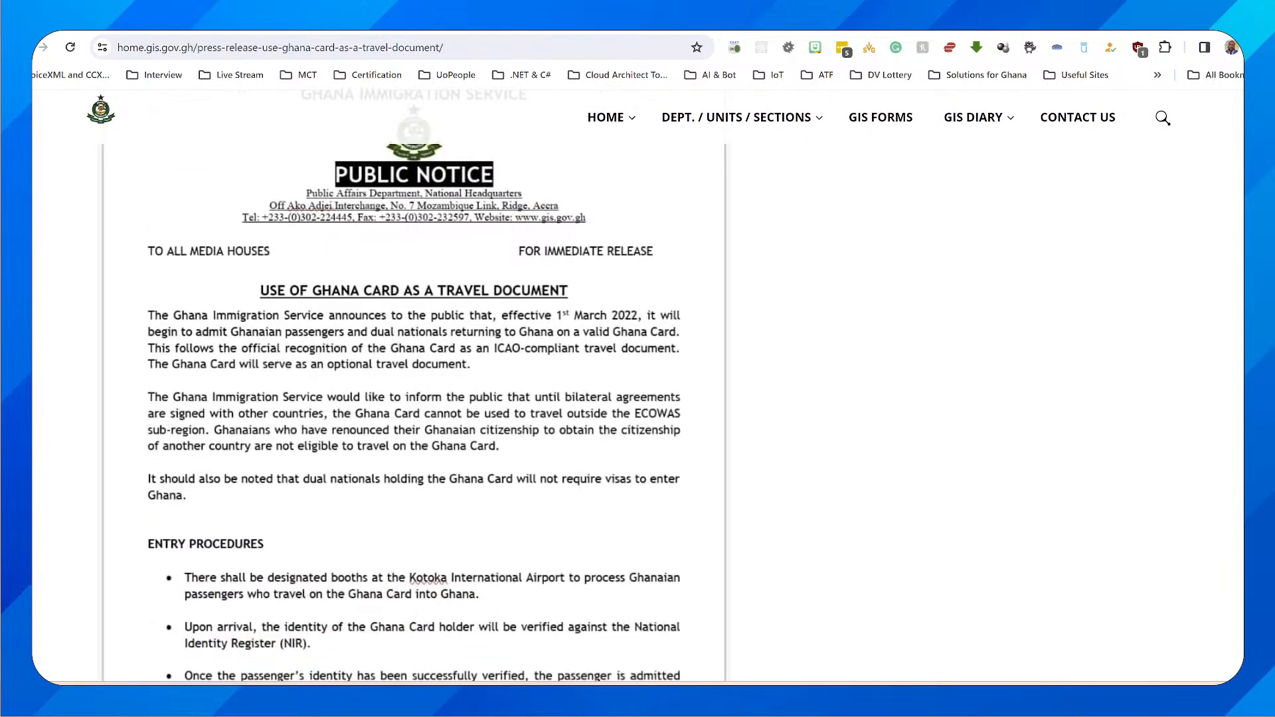
scroll(411, 398, "down", 1)
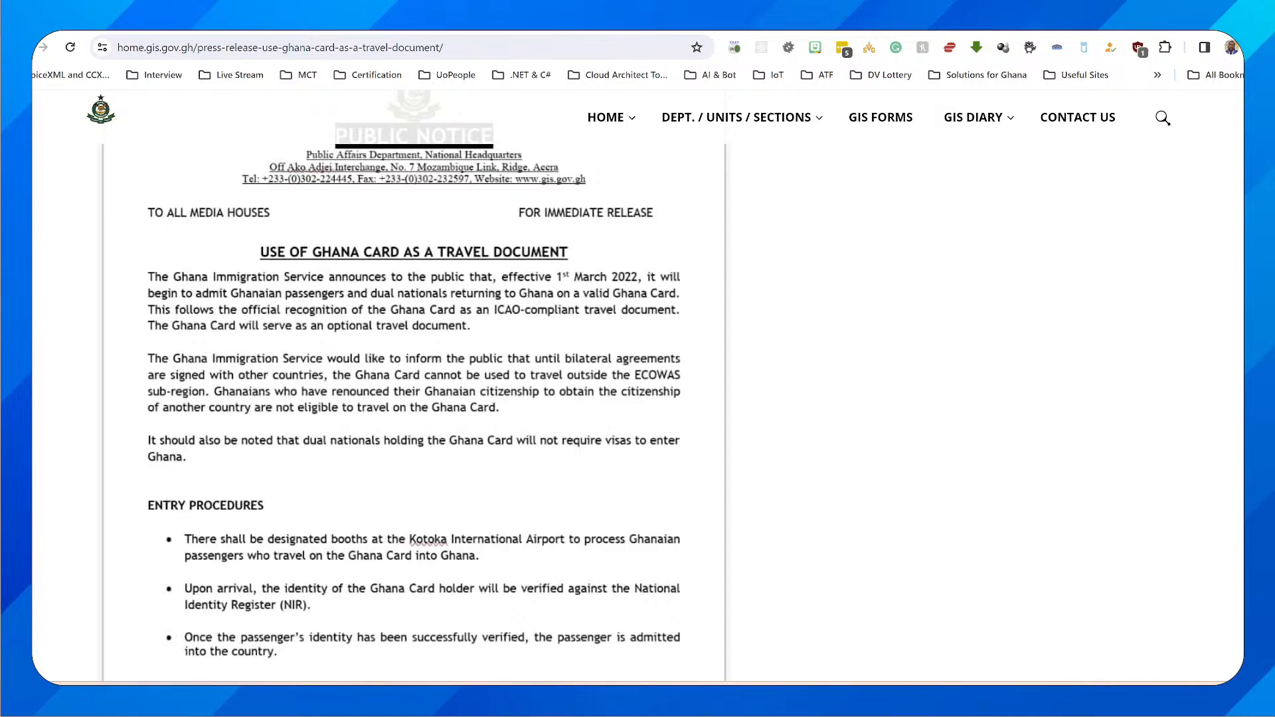
key("ctrl+shift+Tab")
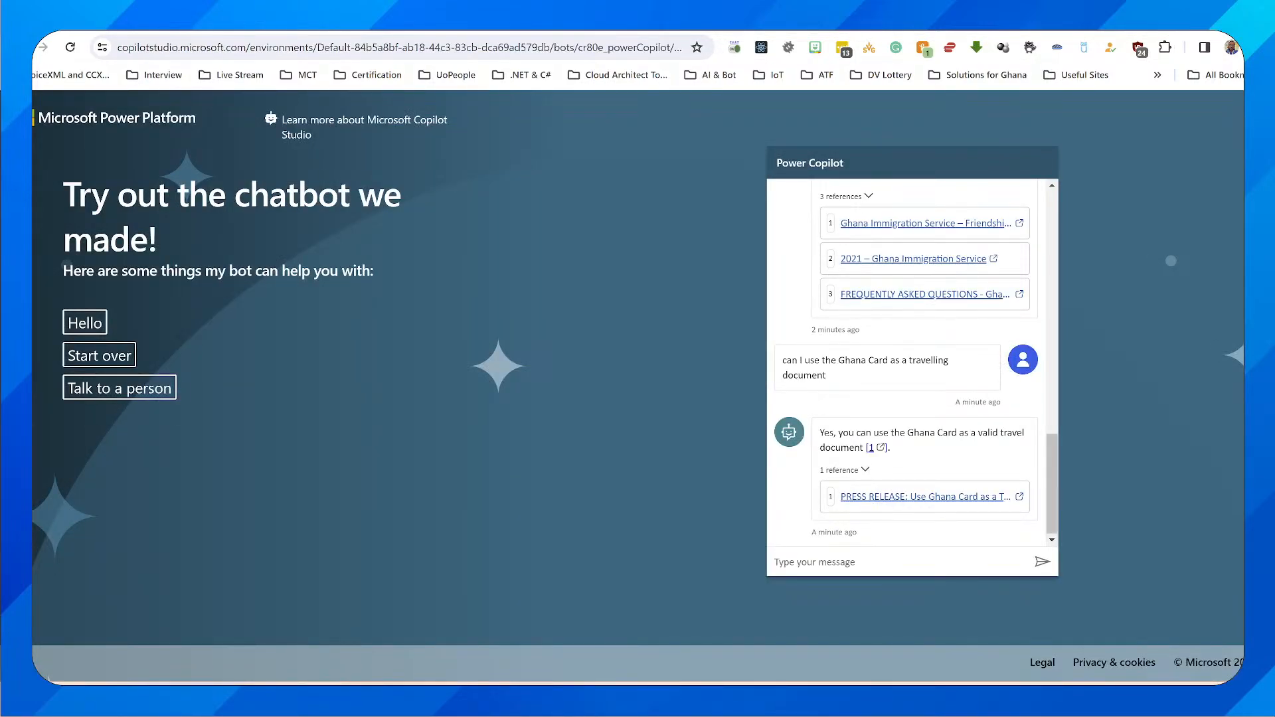
Look through the Frequently Asked Questions document's entries on permits and recruitment, close it, and return to the copilot's Channels page
key("ctrl+Tab")
scroll(714, 411, "down", 20)
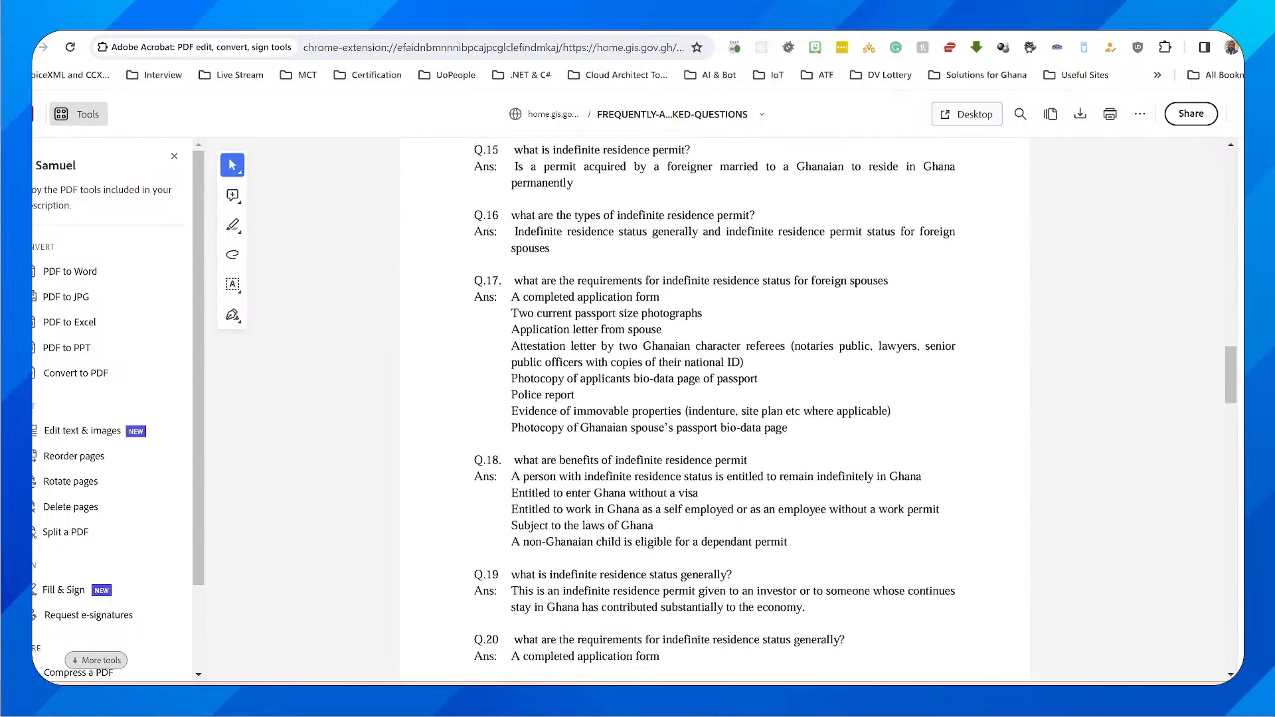
scroll(714, 412, "down", 16)
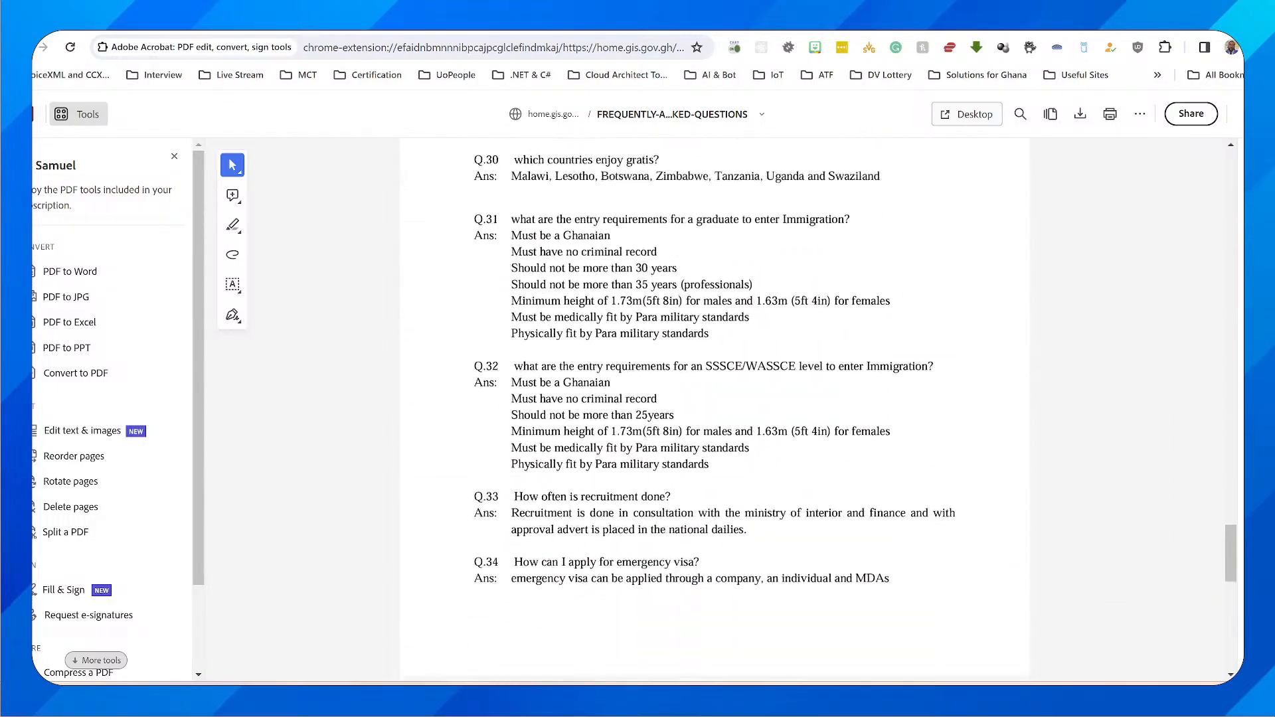
scroll(715, 412, "up", 20)
scroll(715, 412, "up", 15)
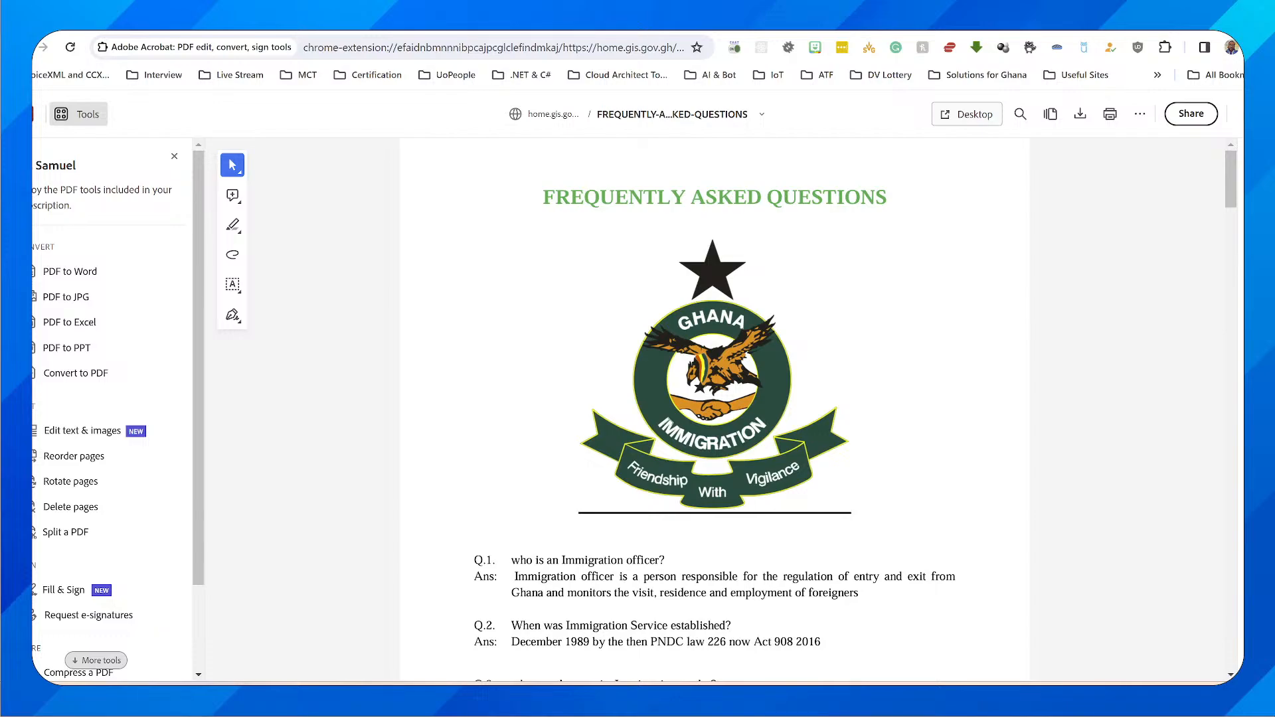
key("ctrl+w")
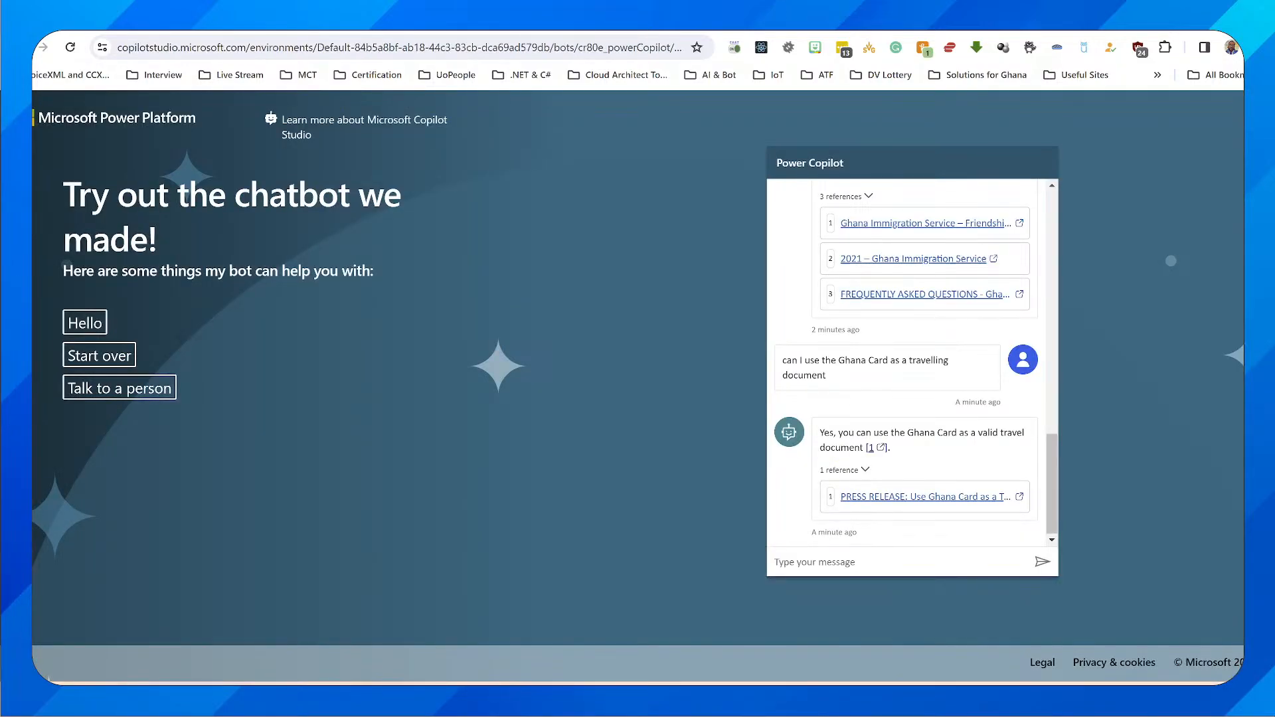
key("ctrl+shift+Tab")
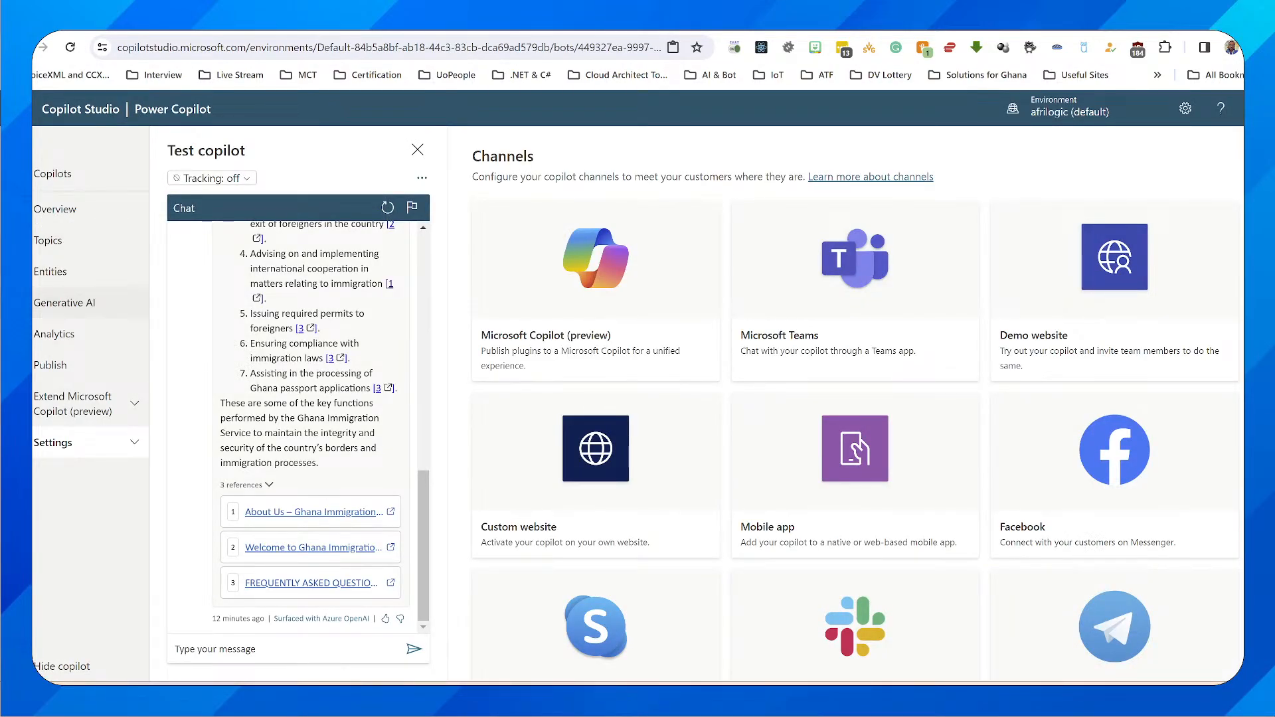
Return to the Power Copilot demo website and copy its full web address
left_click(64, 302)
scroll(763, 418, "down", 10)
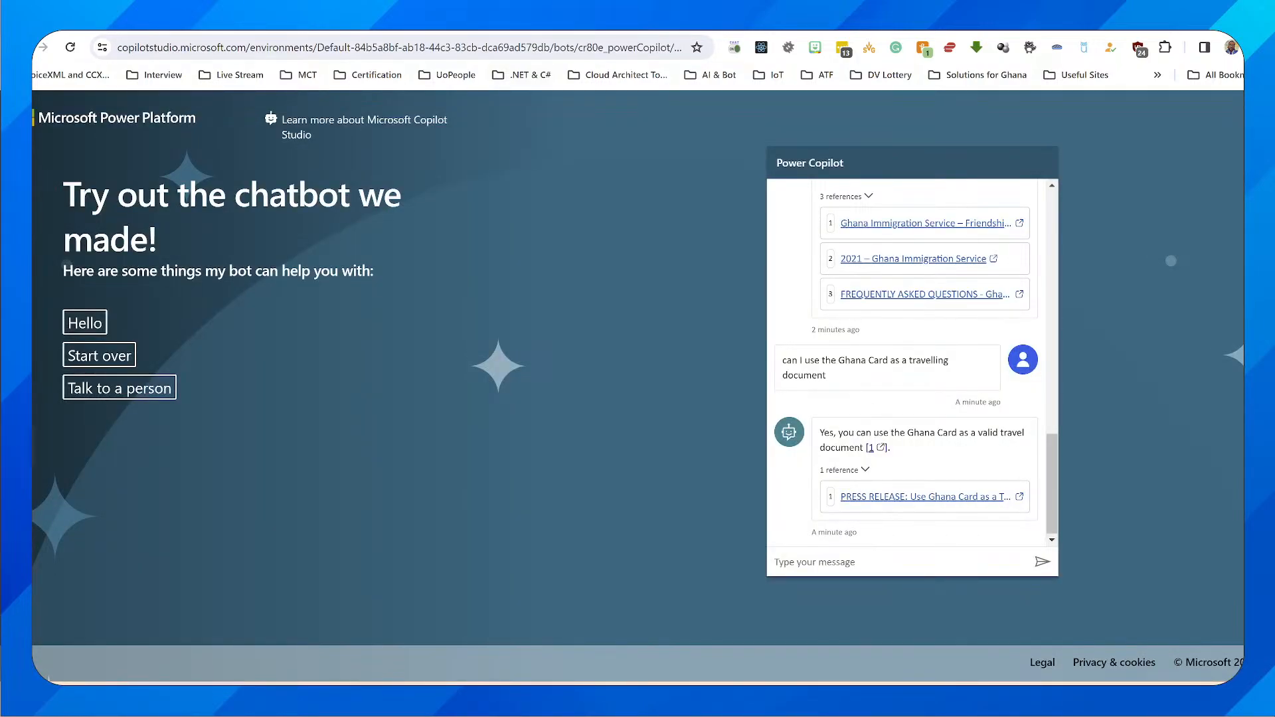
left_click(575, 47)
key("ctrl+a")
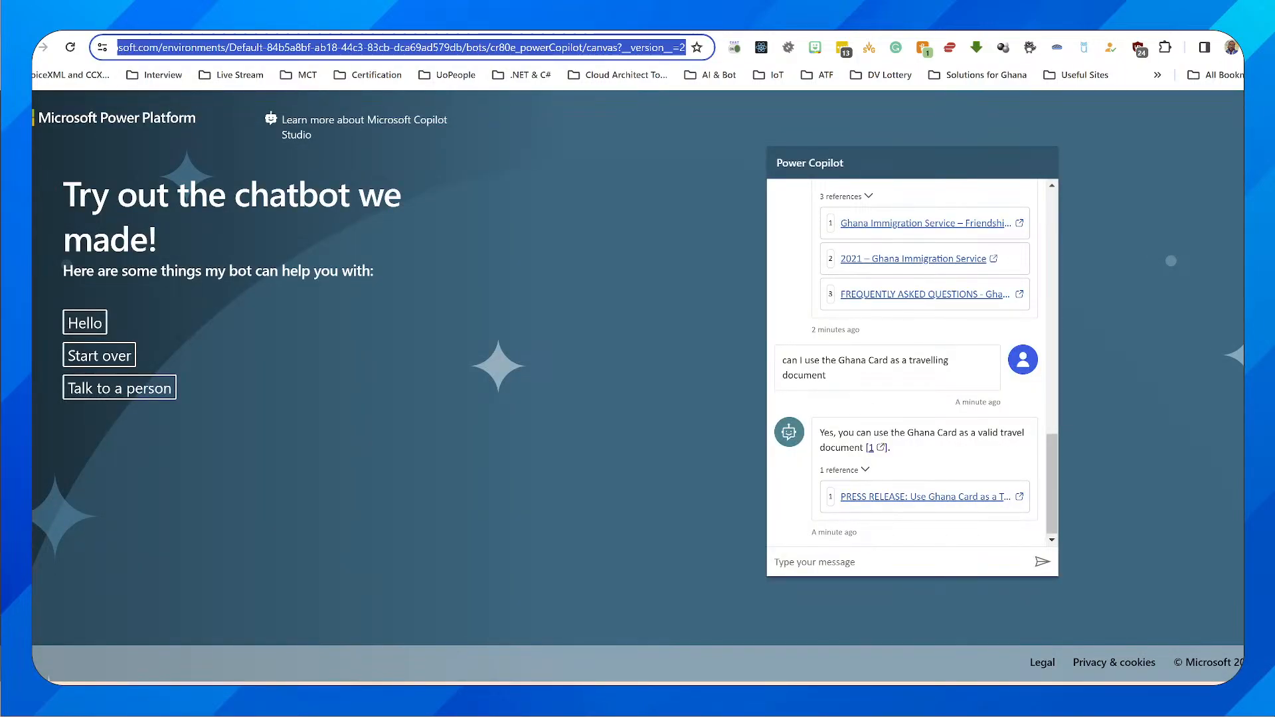
left_click(614, 133)
left_click(585, 47)
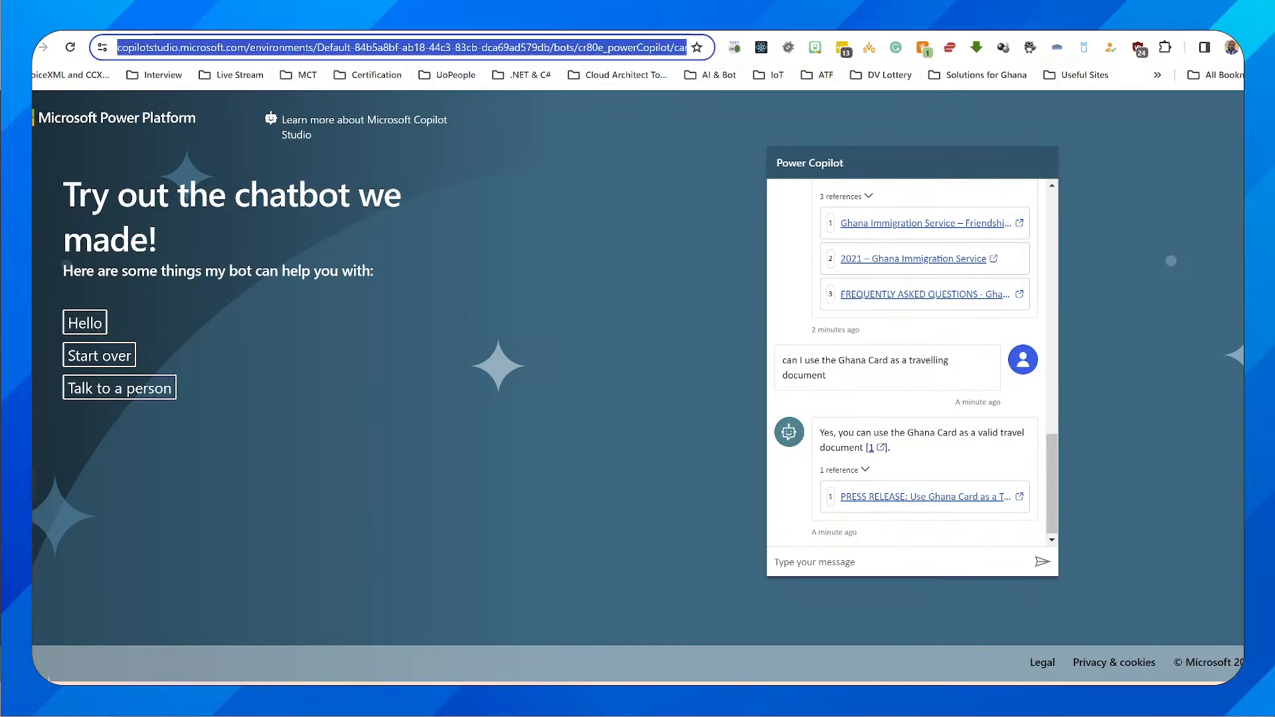
left_click(585, 47)
triple_click(583, 48)
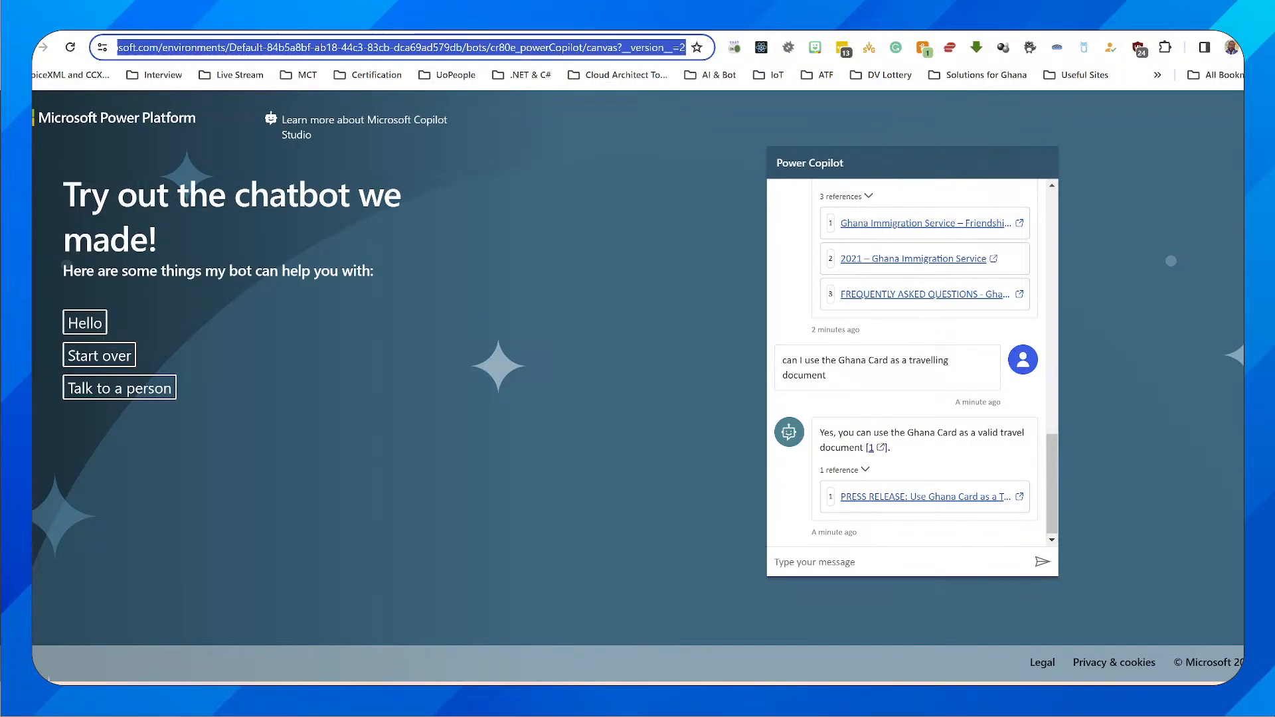
Open the Bitly site in a new browser tab and enter the demo website's address as the long URL to shorten
key("ctrl+t")
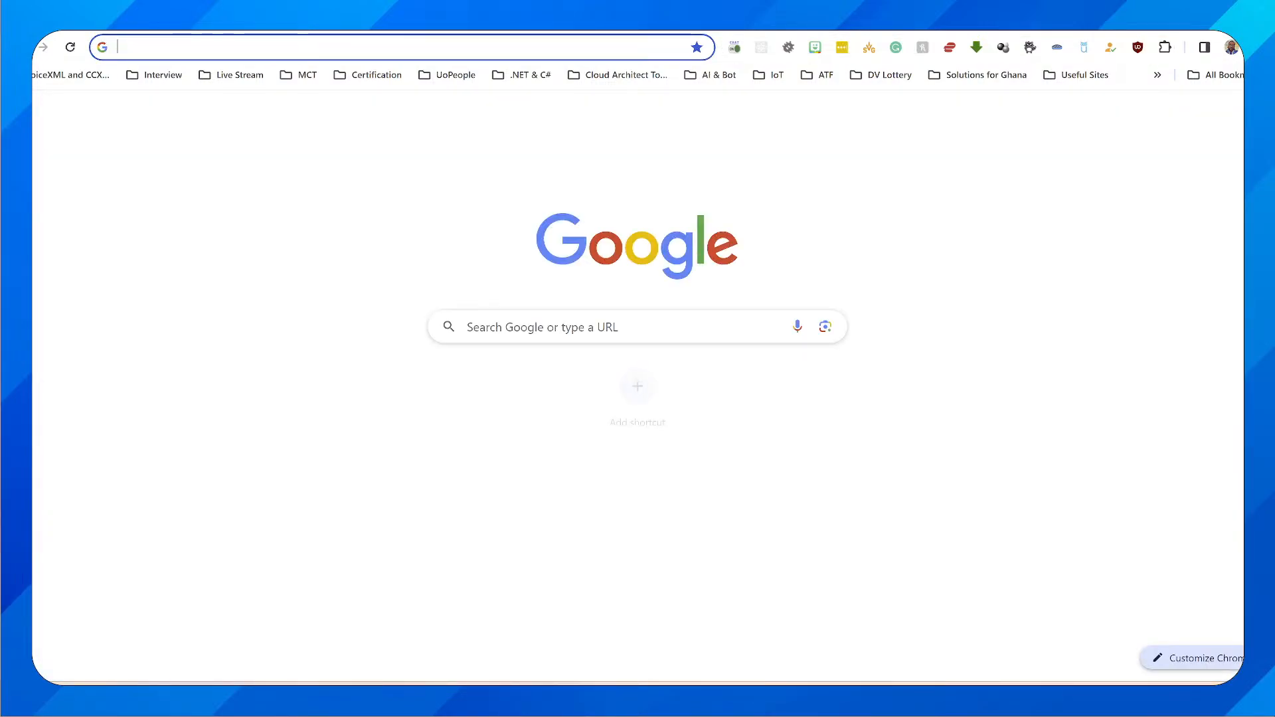
type("bit.ly")
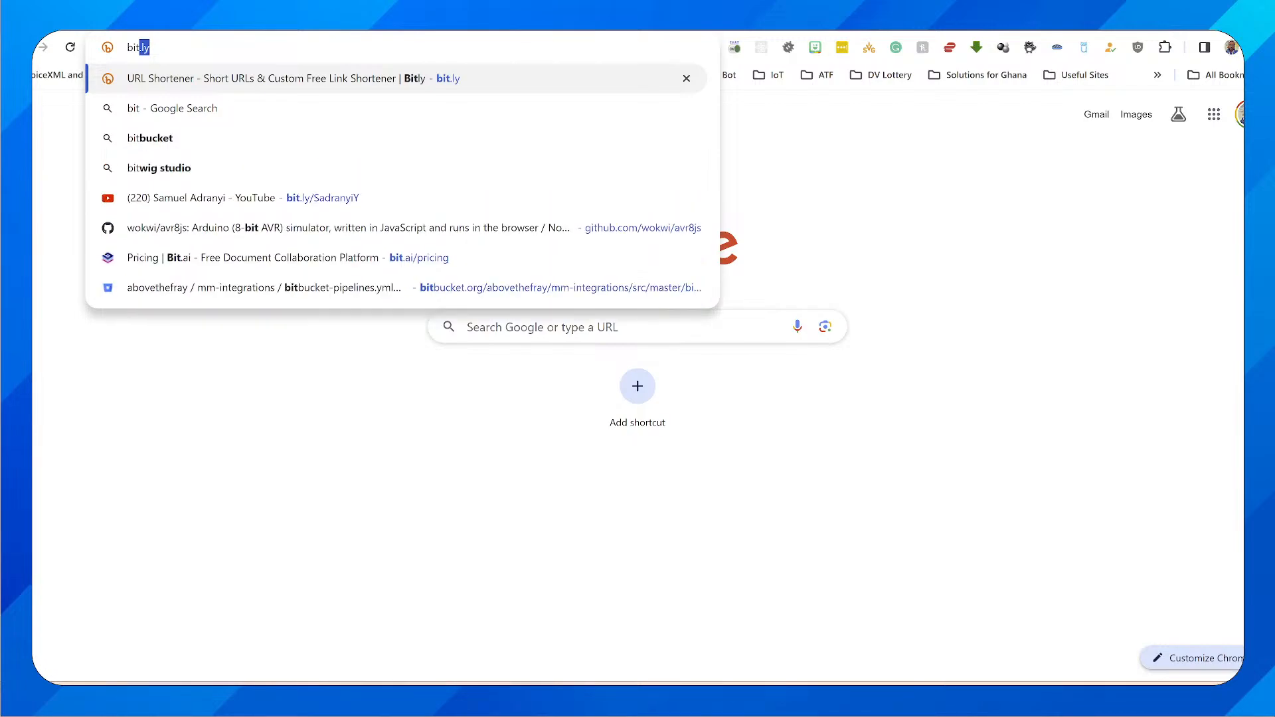
key("Return")
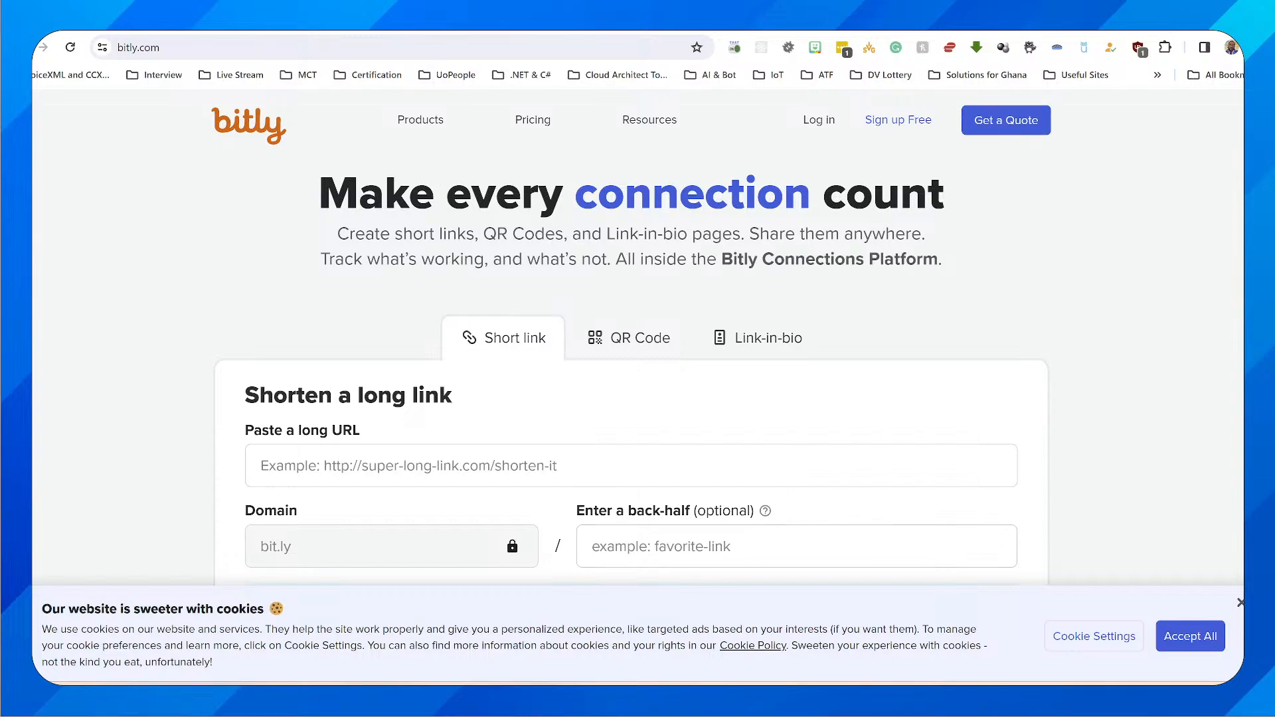
scroll(631, 399, "down", 3)
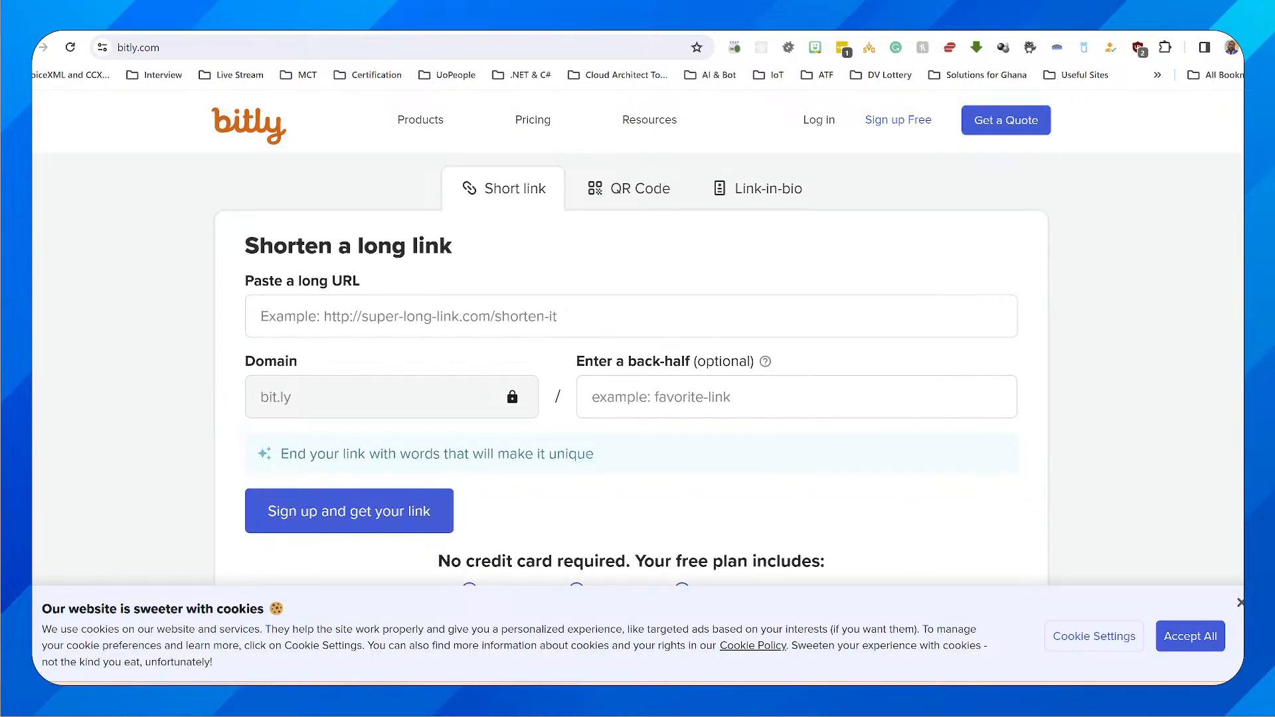
left_click(631, 317)
key("ctrl+v")
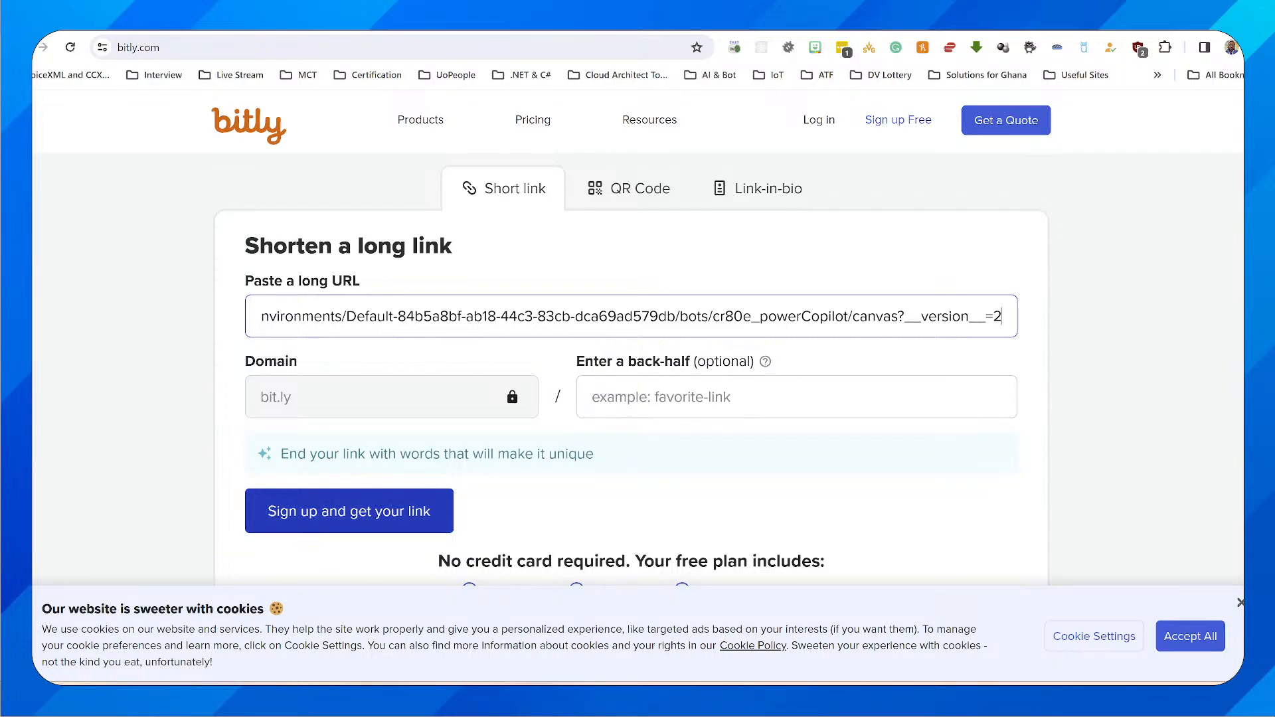
Log in to Bitly with the prefilled account credentials, accepting all cookies and dismissing the offer to save the password
left_click(819, 120)
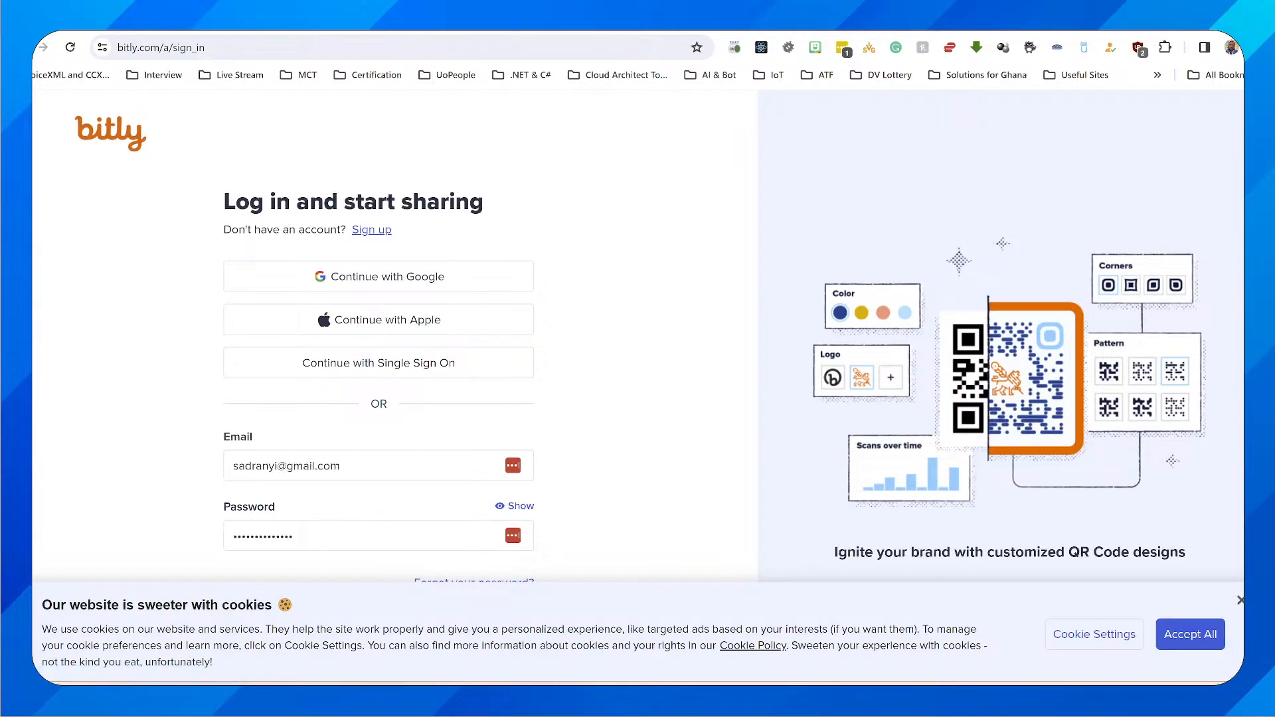
scroll(474, 552, "down", 1)
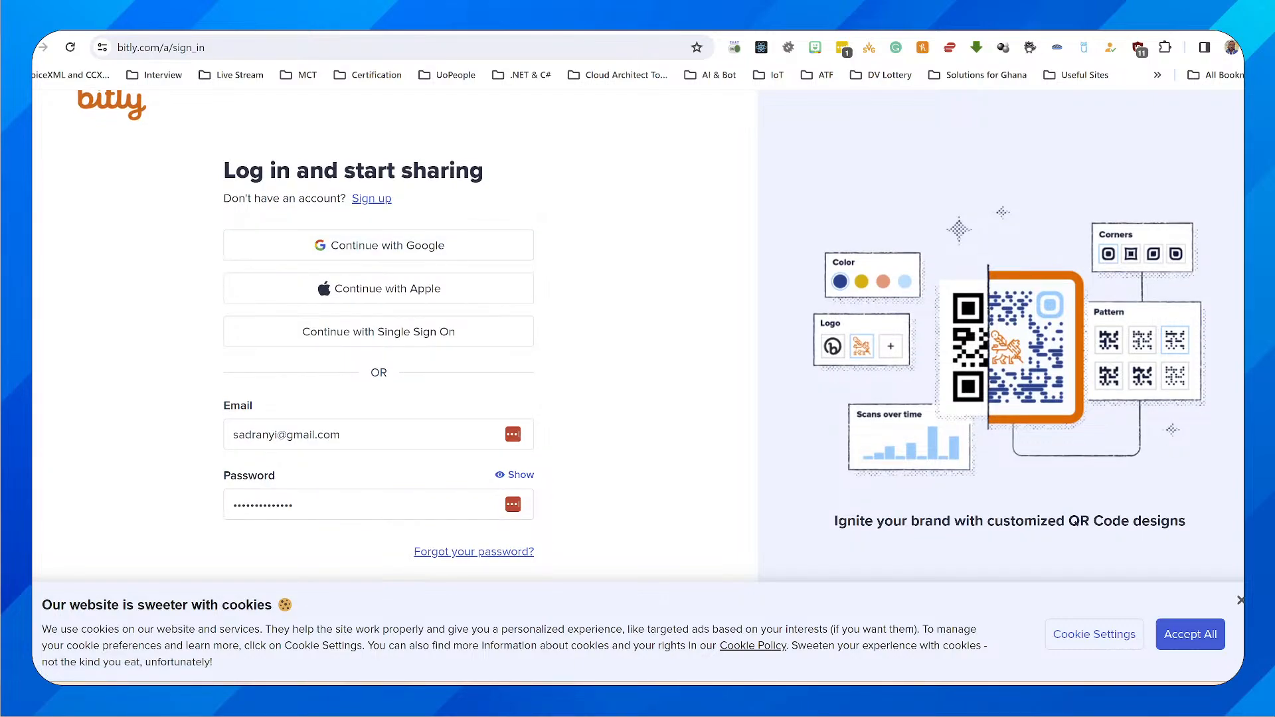
left_click(1190, 634)
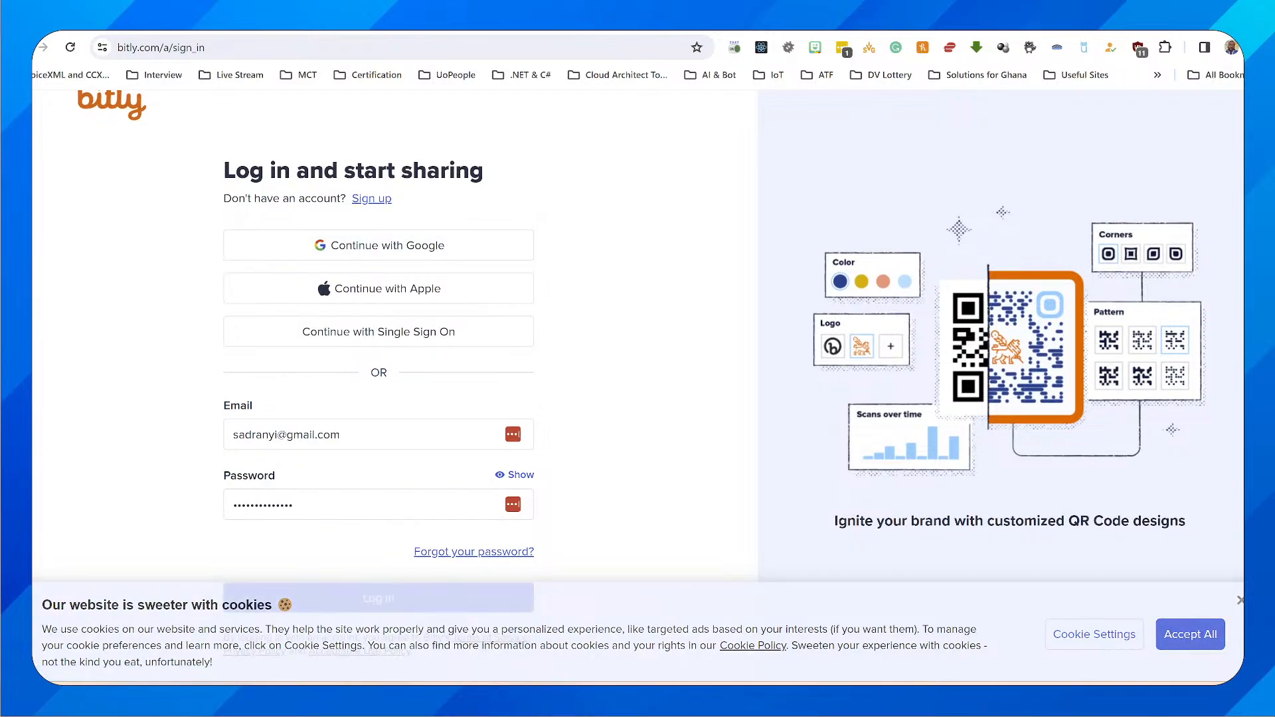
left_click(378, 598)
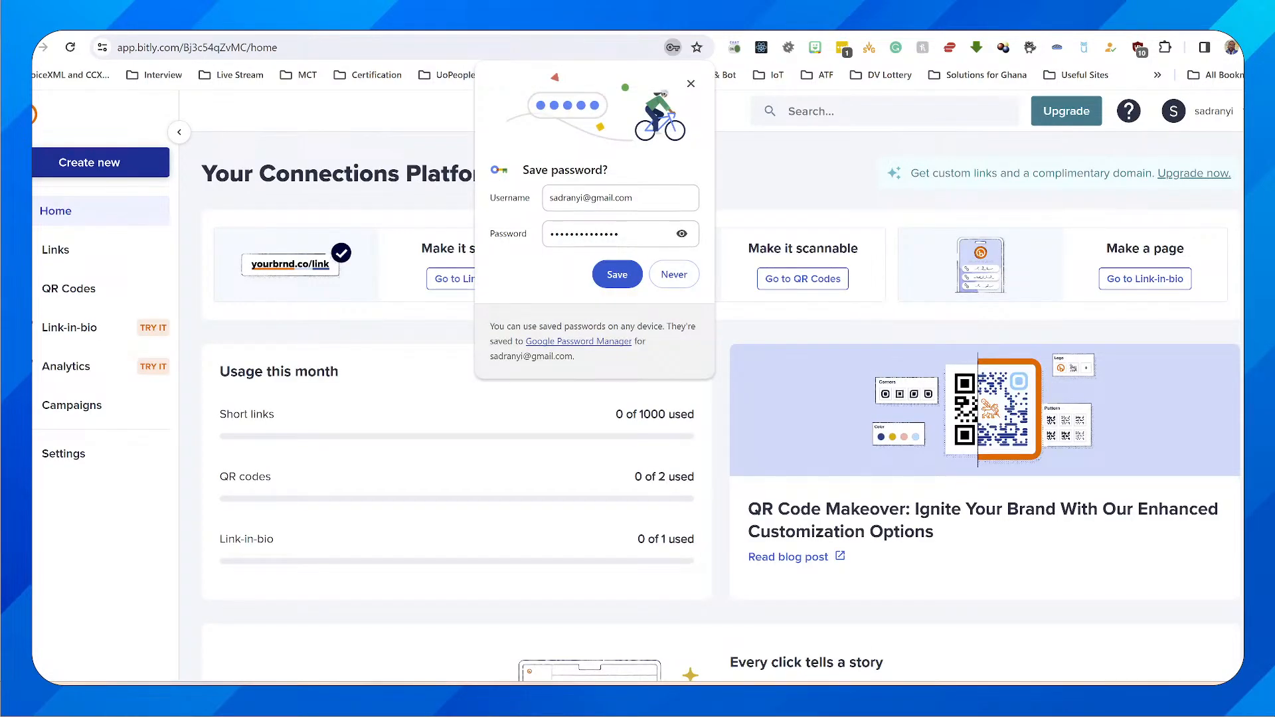
left_click(690, 83)
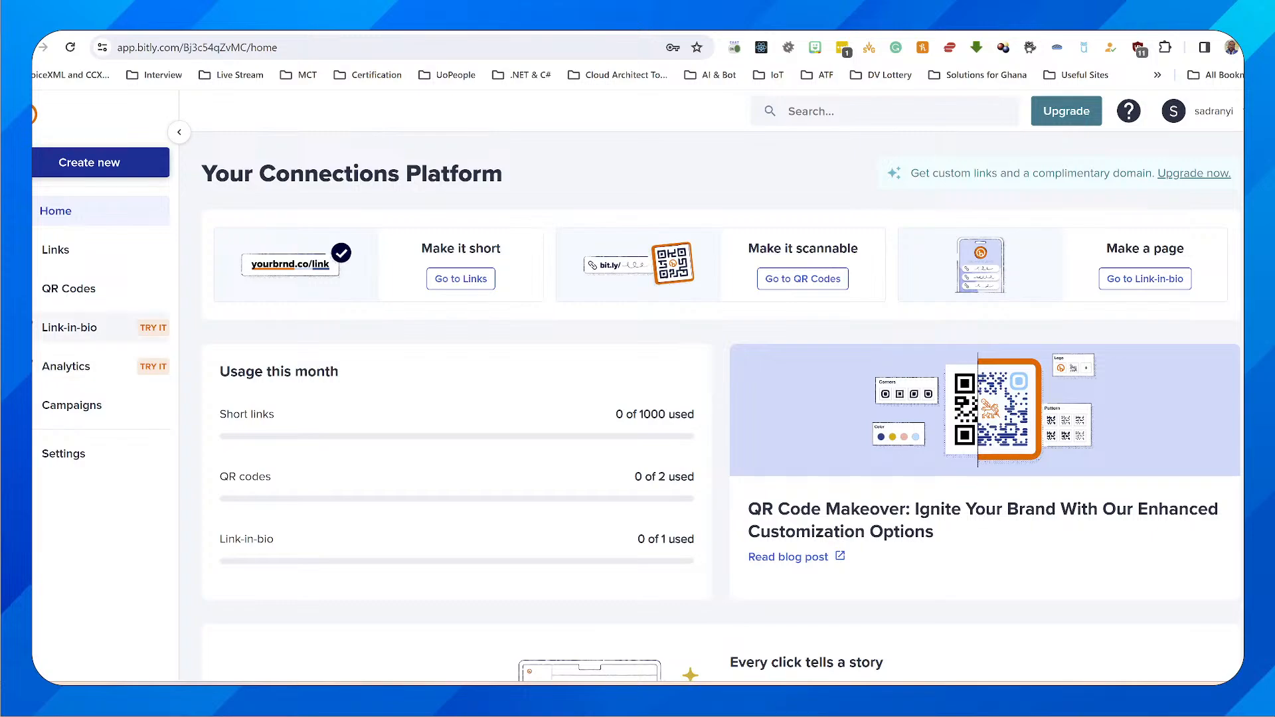
Start a new Bitly link with the demo website's address as destination and Microsoft Copilot Studio as the title
left_click(55, 249)
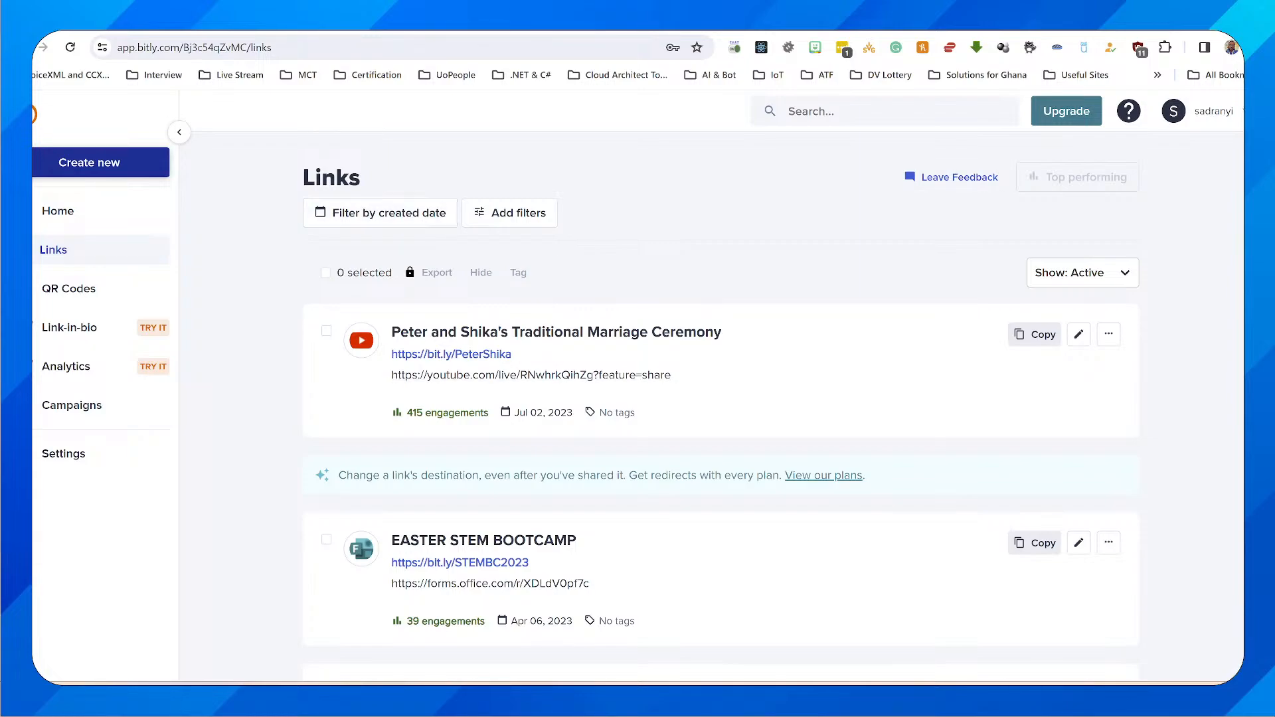
left_click(132, 162)
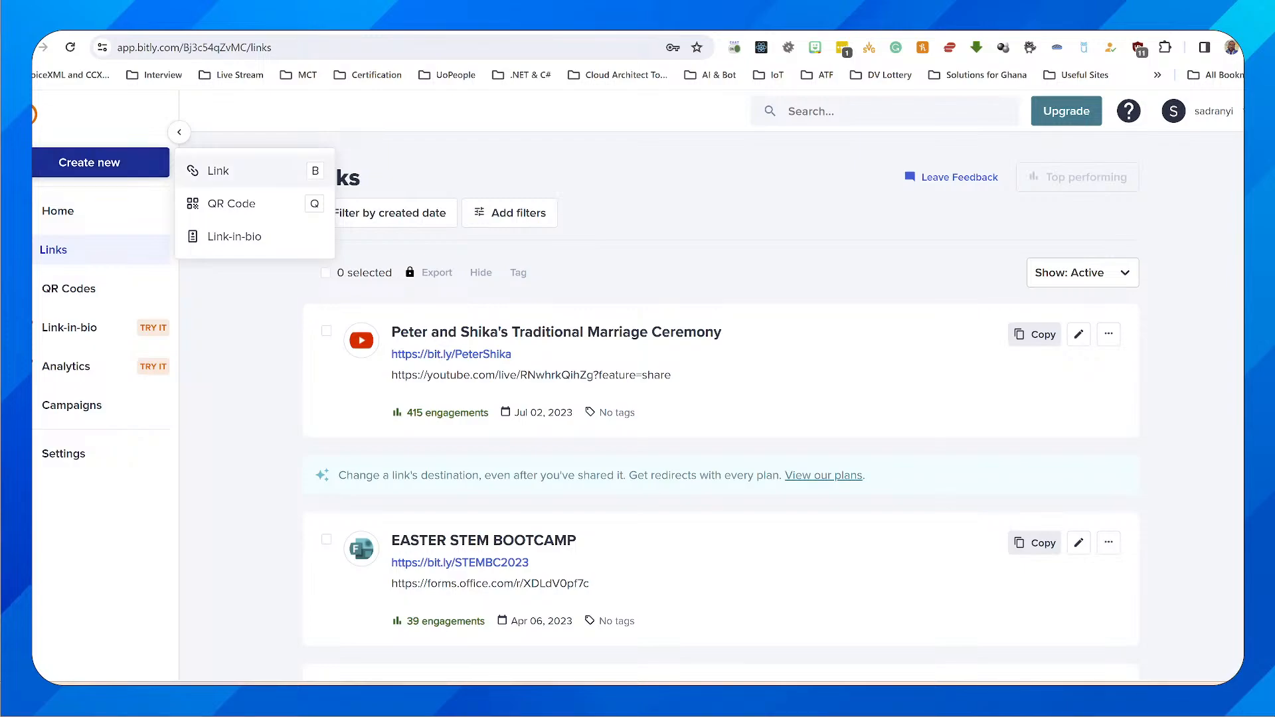
left_click(212, 171)
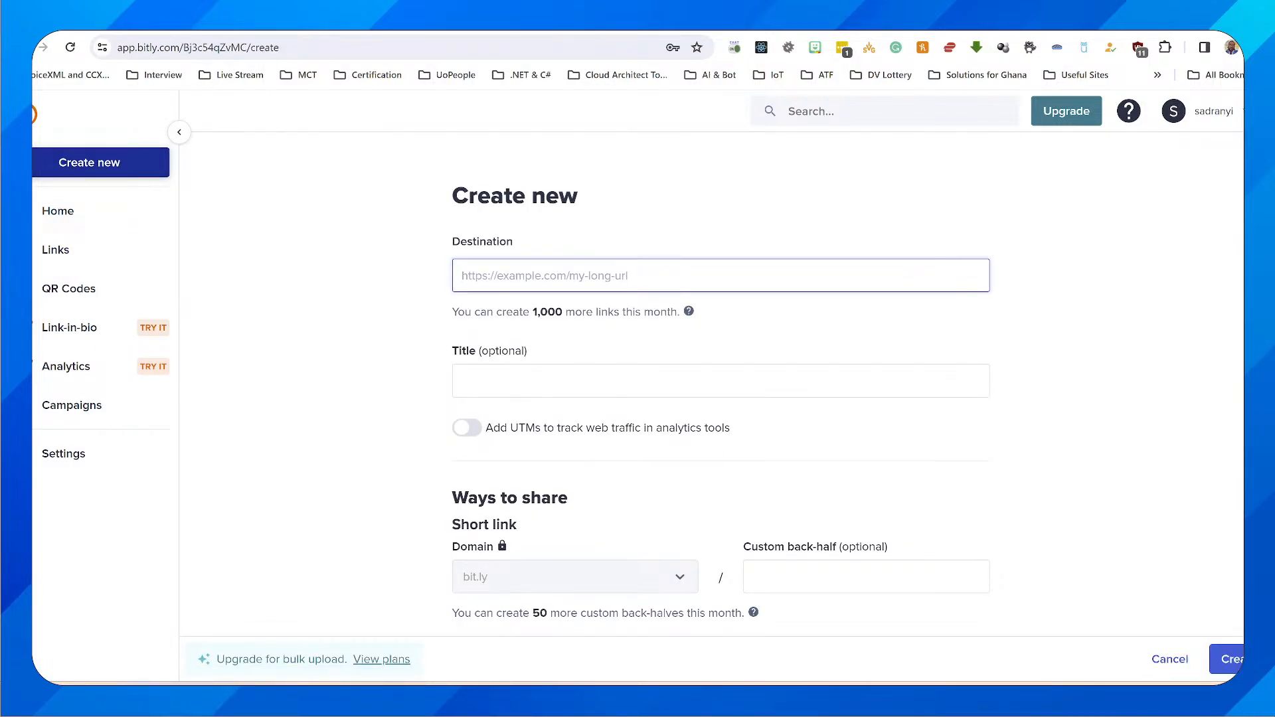
key("ctrl+v")
key("Tab")
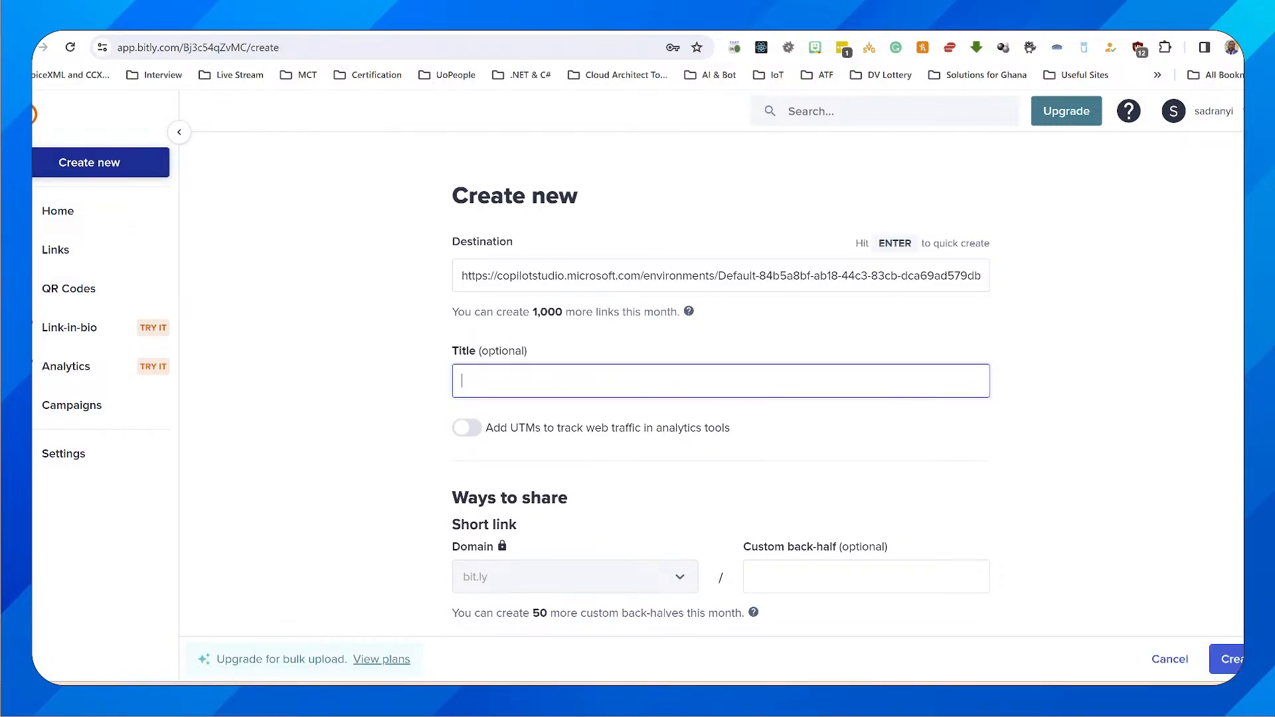
type("Microsoft Copilot Studio")
type("Power")
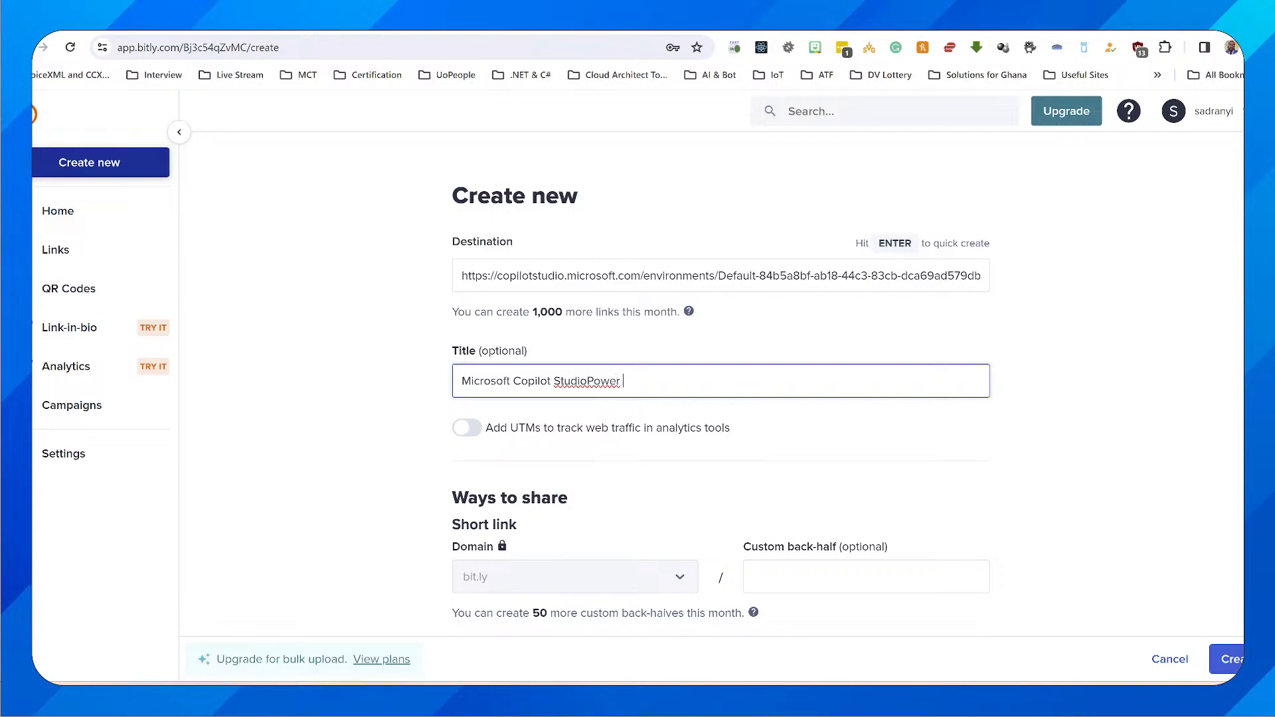
key("BackSpace")
scroll(720, 386, "down", 2)
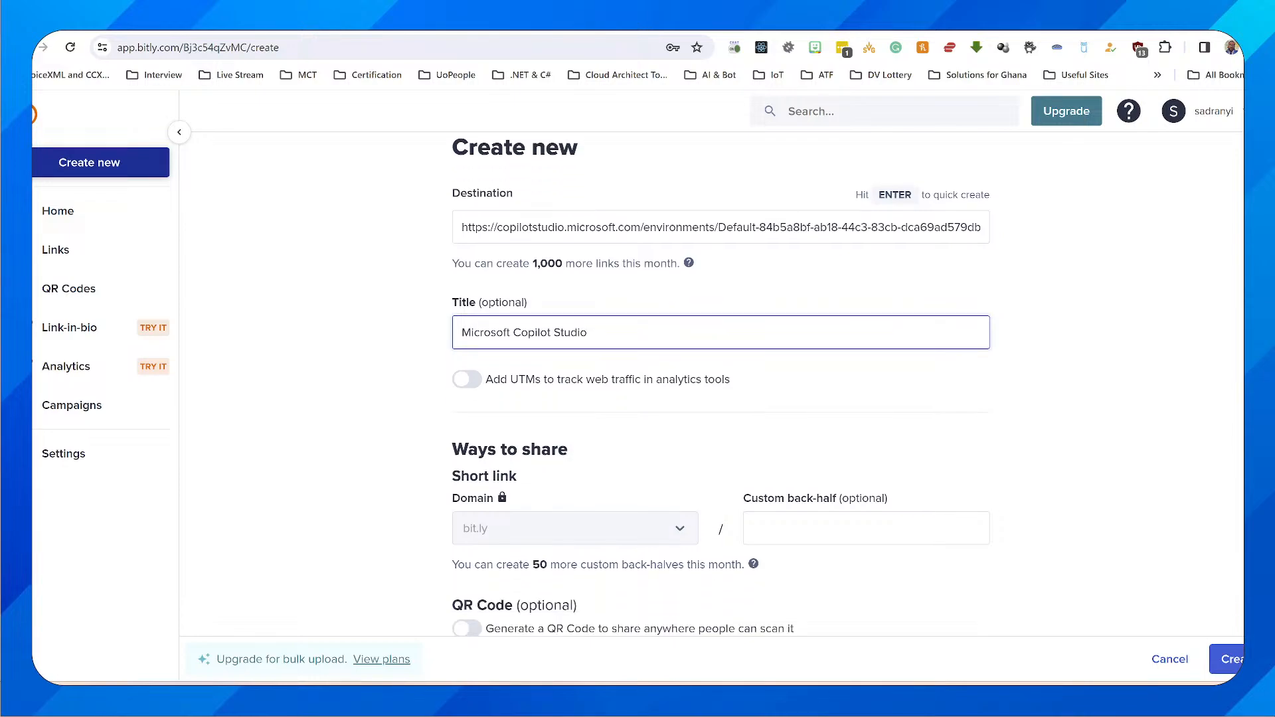
Set the custom back-half to PowerPilot and create the short link
left_click(866, 427)
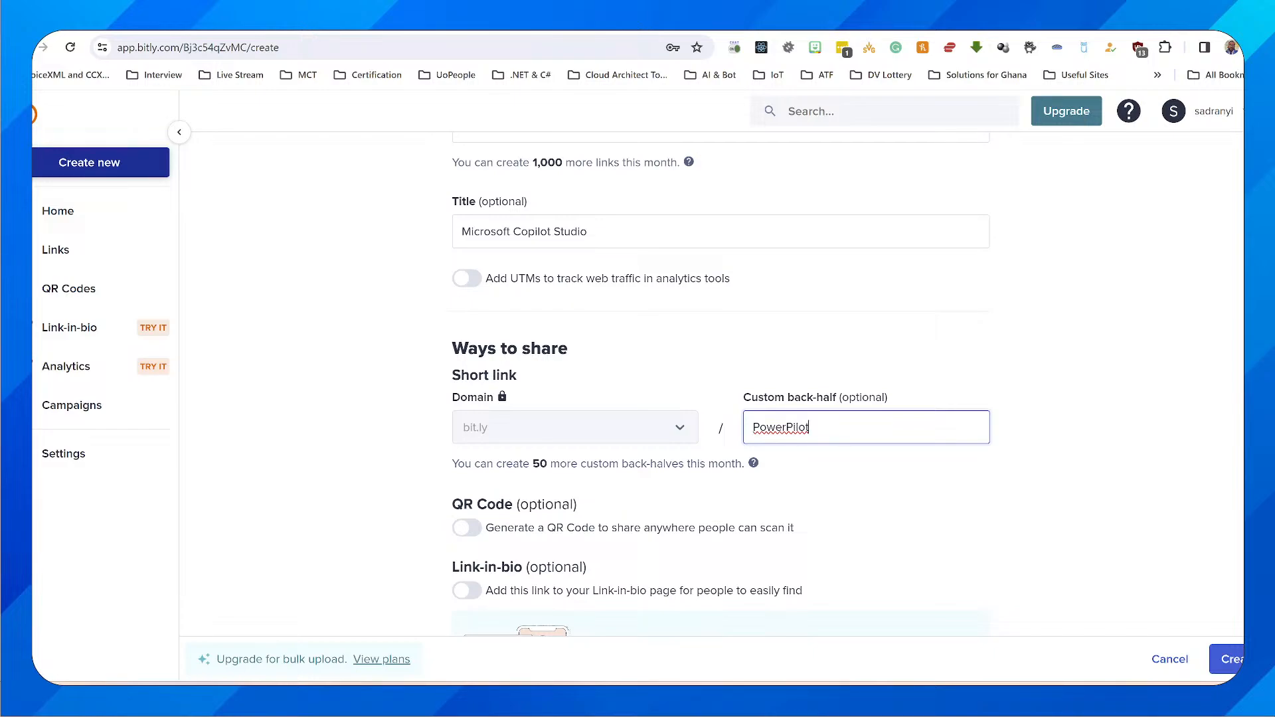
key("Tab")
scroll(720, 385, "down", 1)
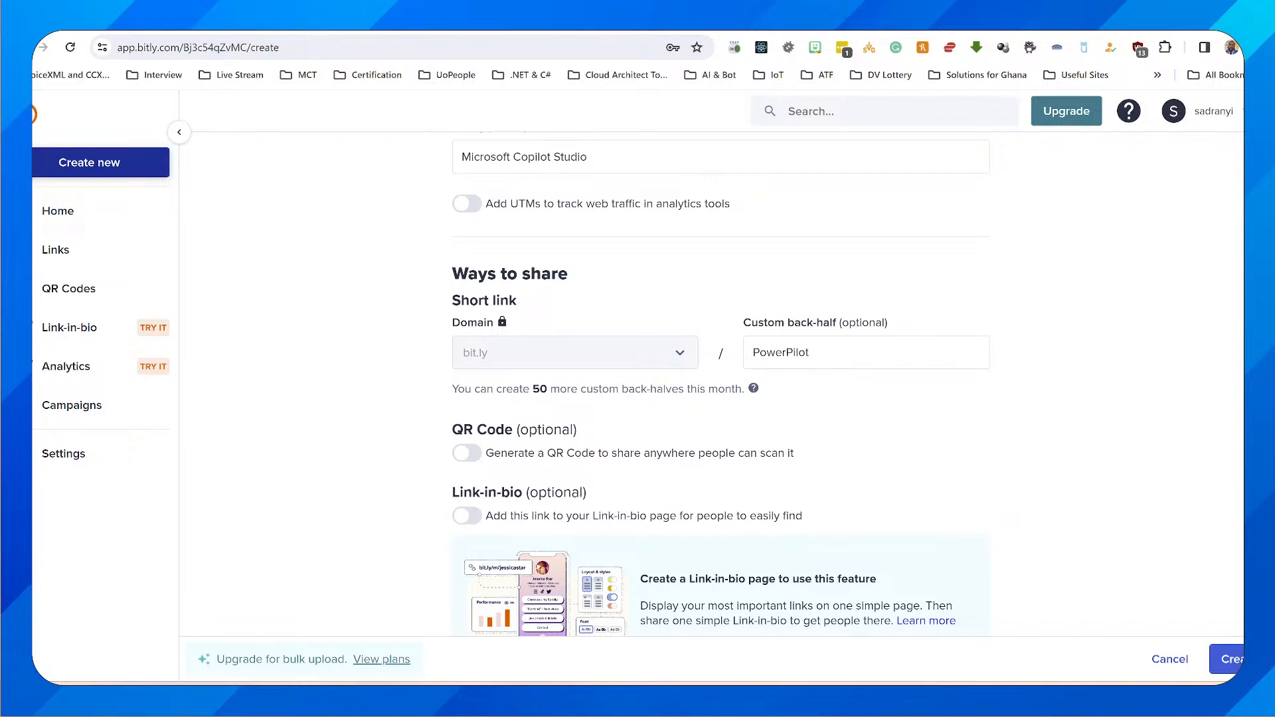
left_click(1230, 659)
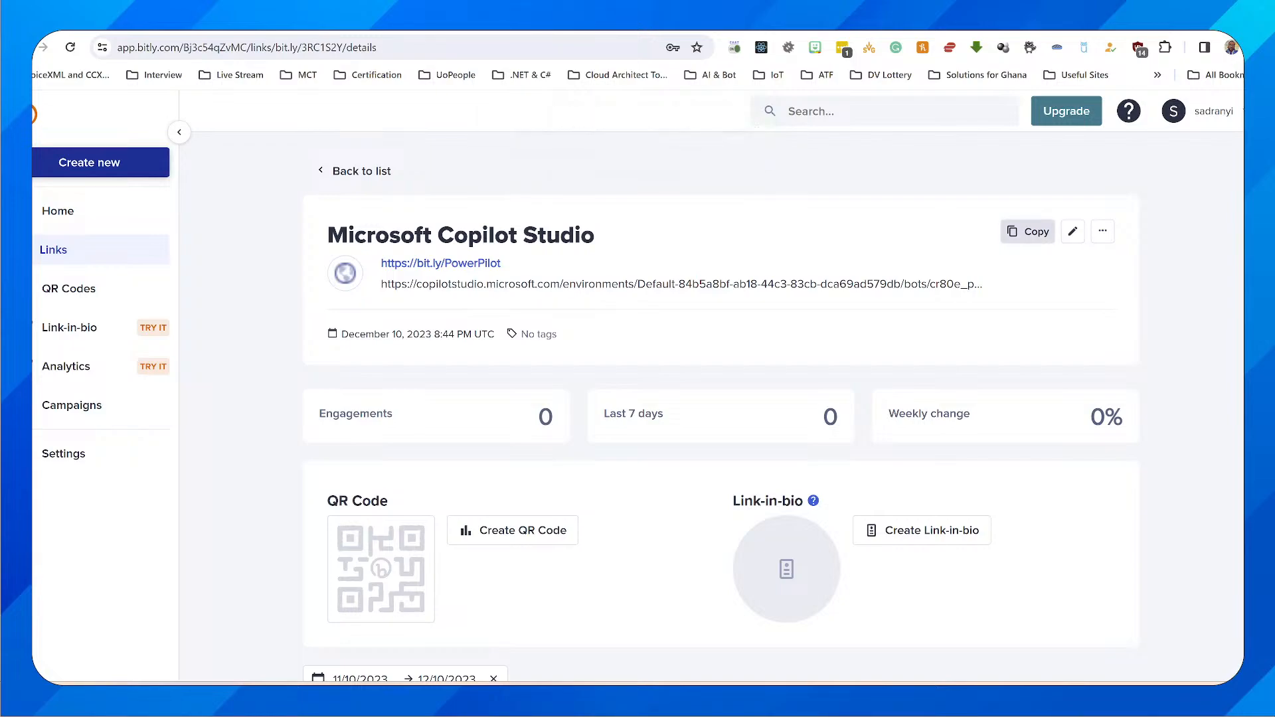
Copy the bit.ly/PowerPilot short link and open it in a new browser tab
left_click(1028, 231)
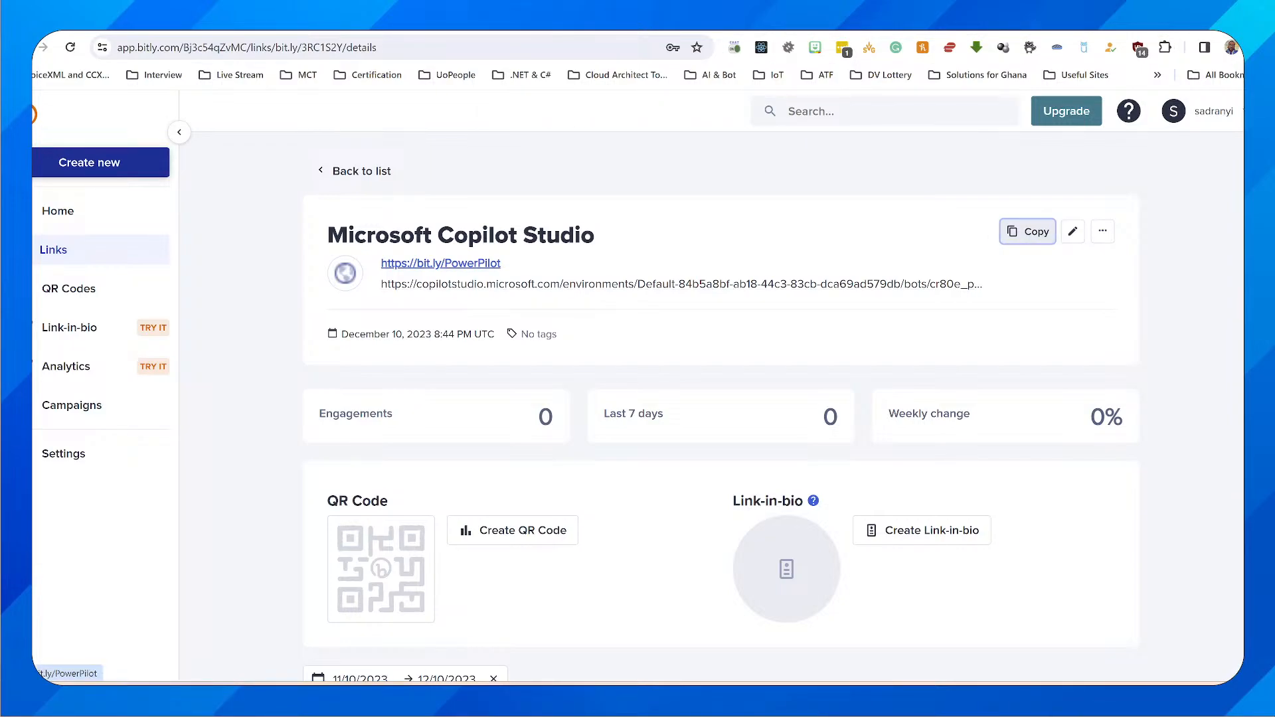
key("ctrl+t")
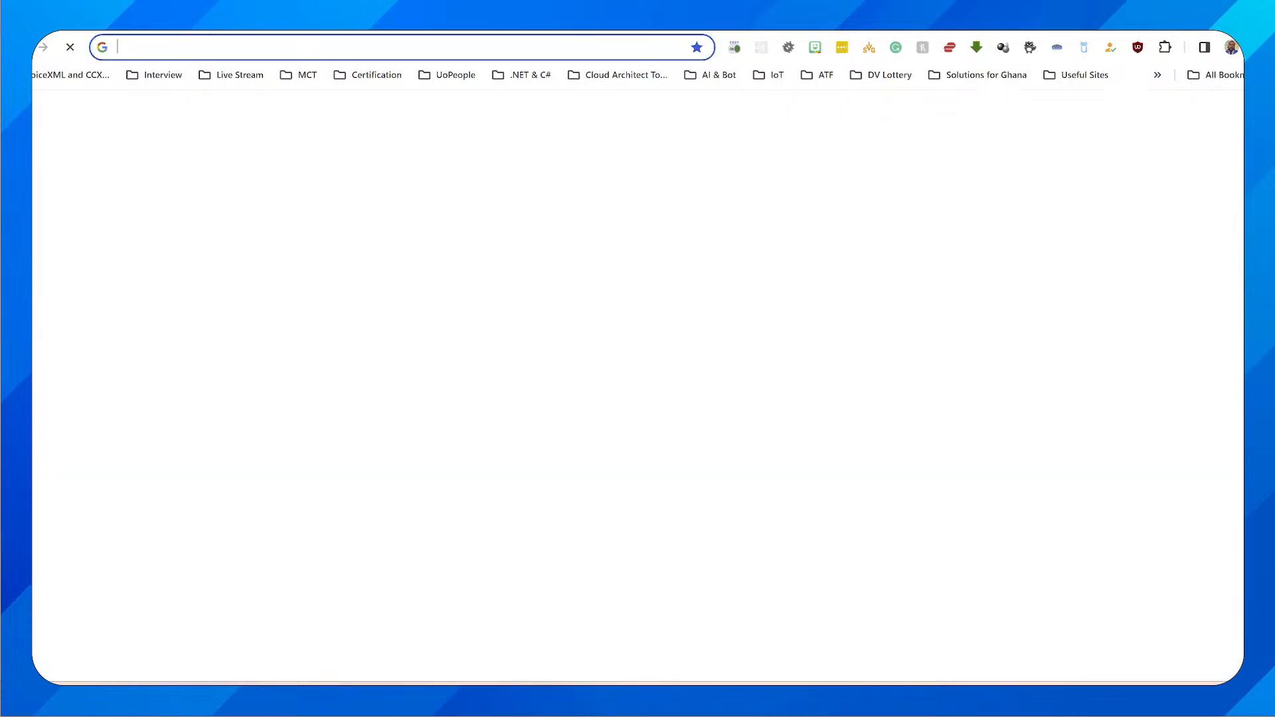
key("ctrl+v")
key("Return")
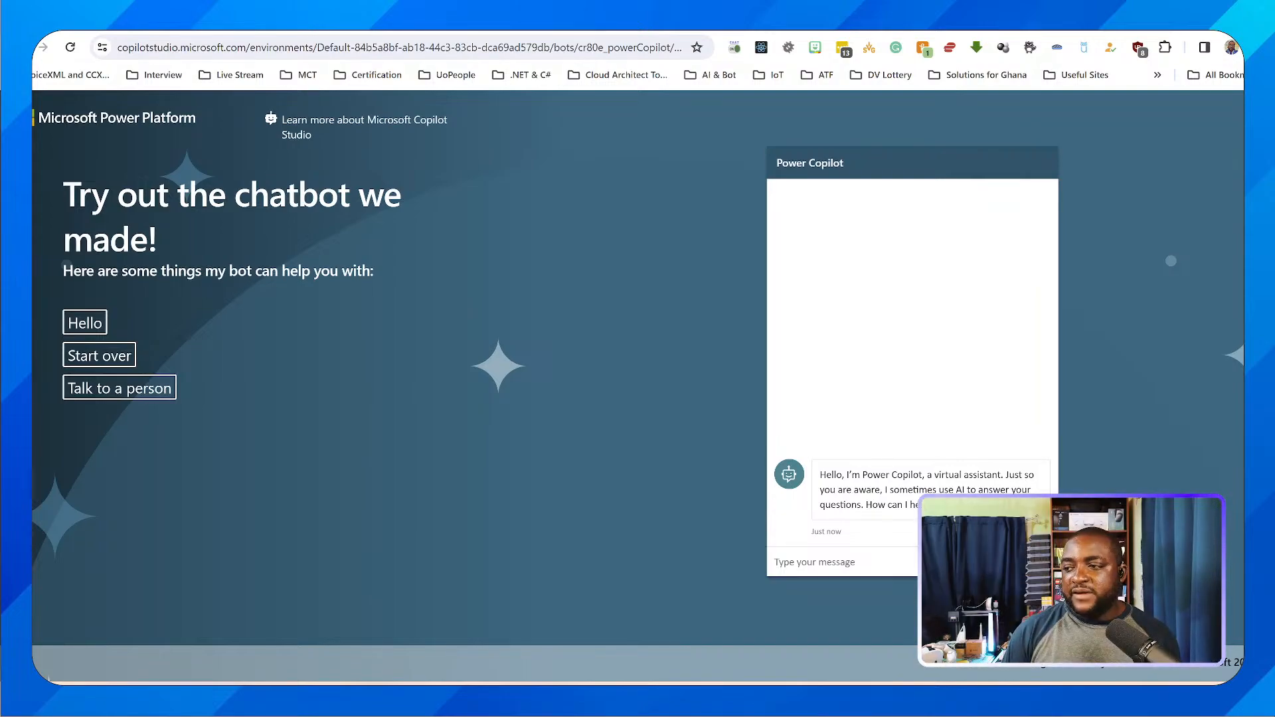
Look through the open Ghana Immigration Service home page, 2021 archives and demo chat, and return to the copilot in Copilot Studio
key("ctrl+shift+Tab")
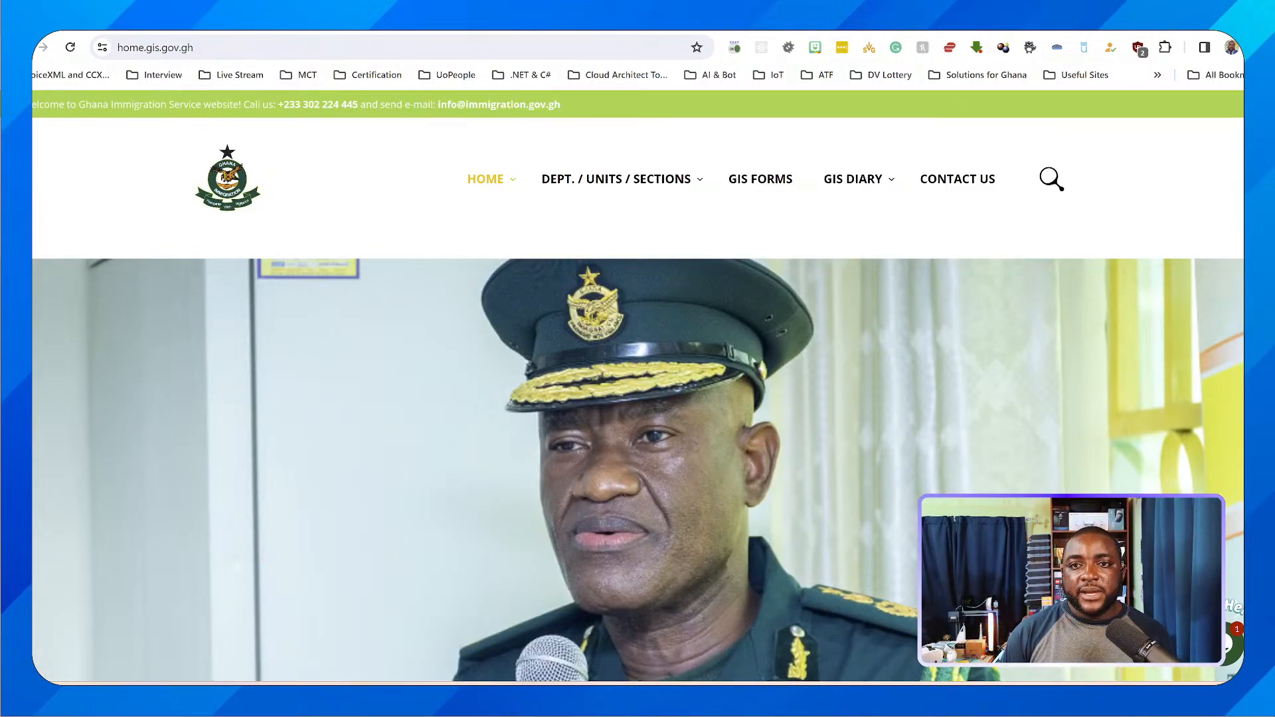
key("ctrl+Tab")
key("ctrl+Tab")
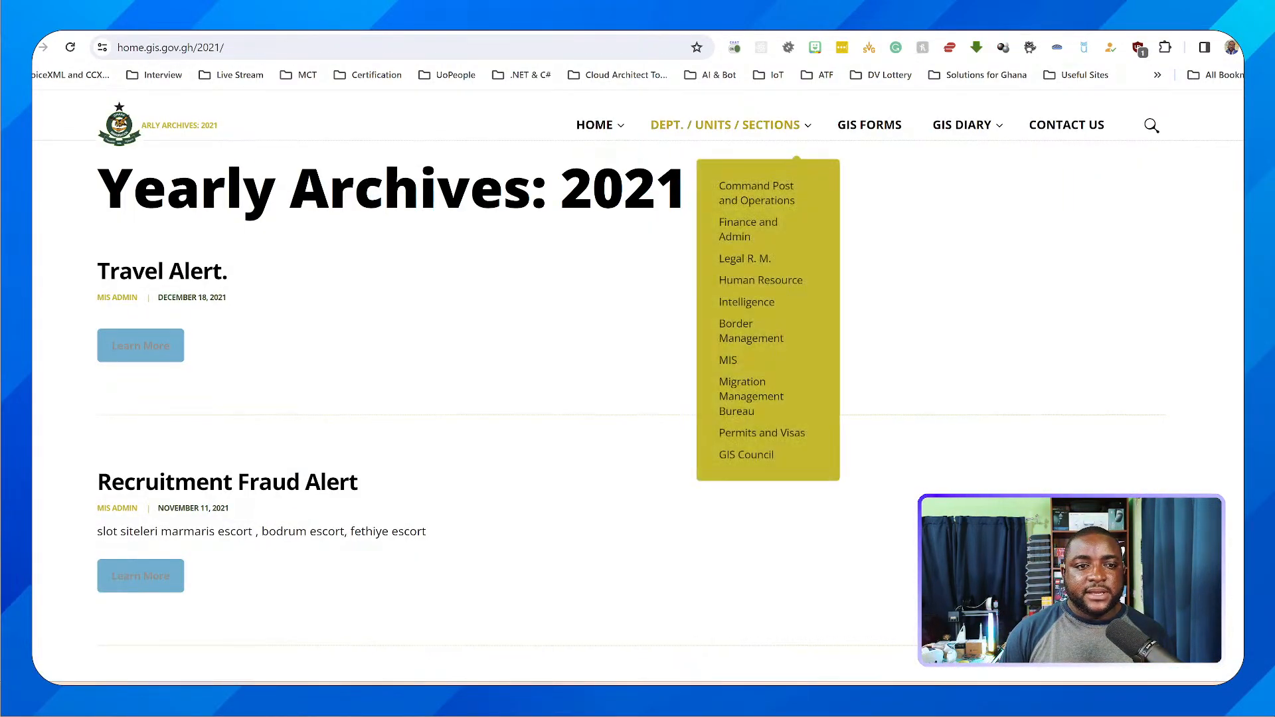
scroll(730, 398, "down", 7)
scroll(731, 398, "up", 7)
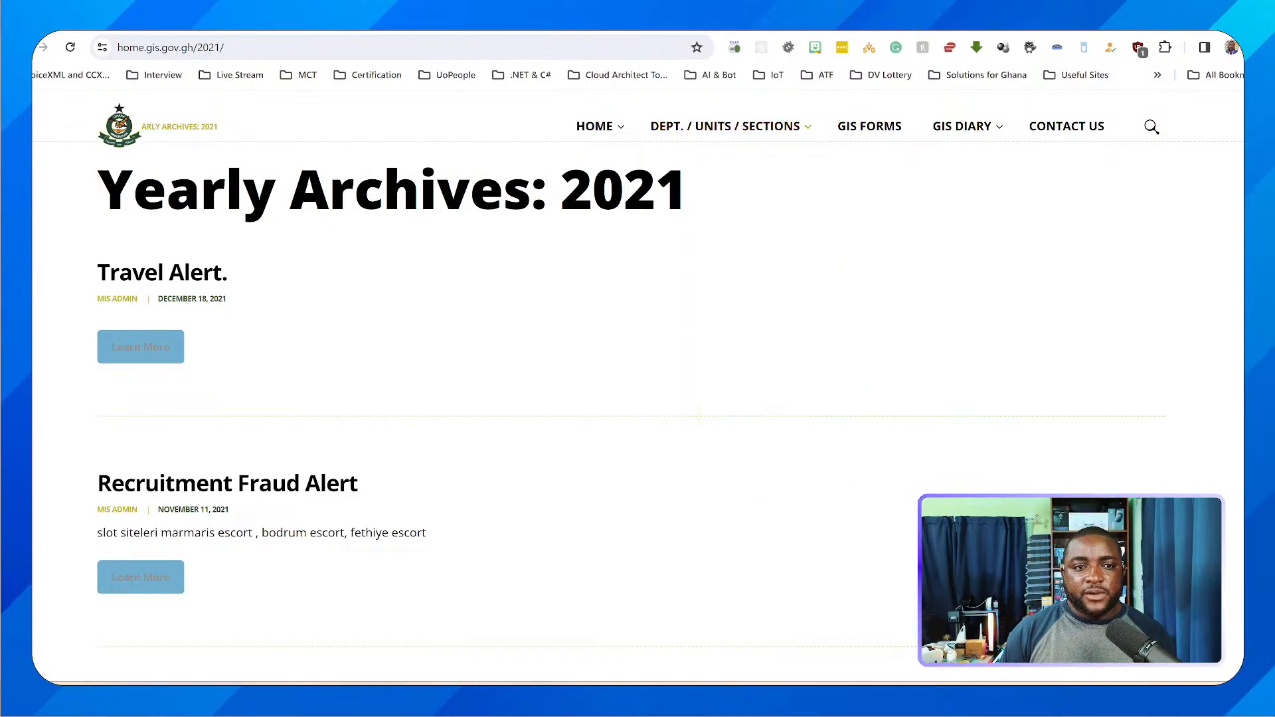
key("ctrl+shift+Tab")
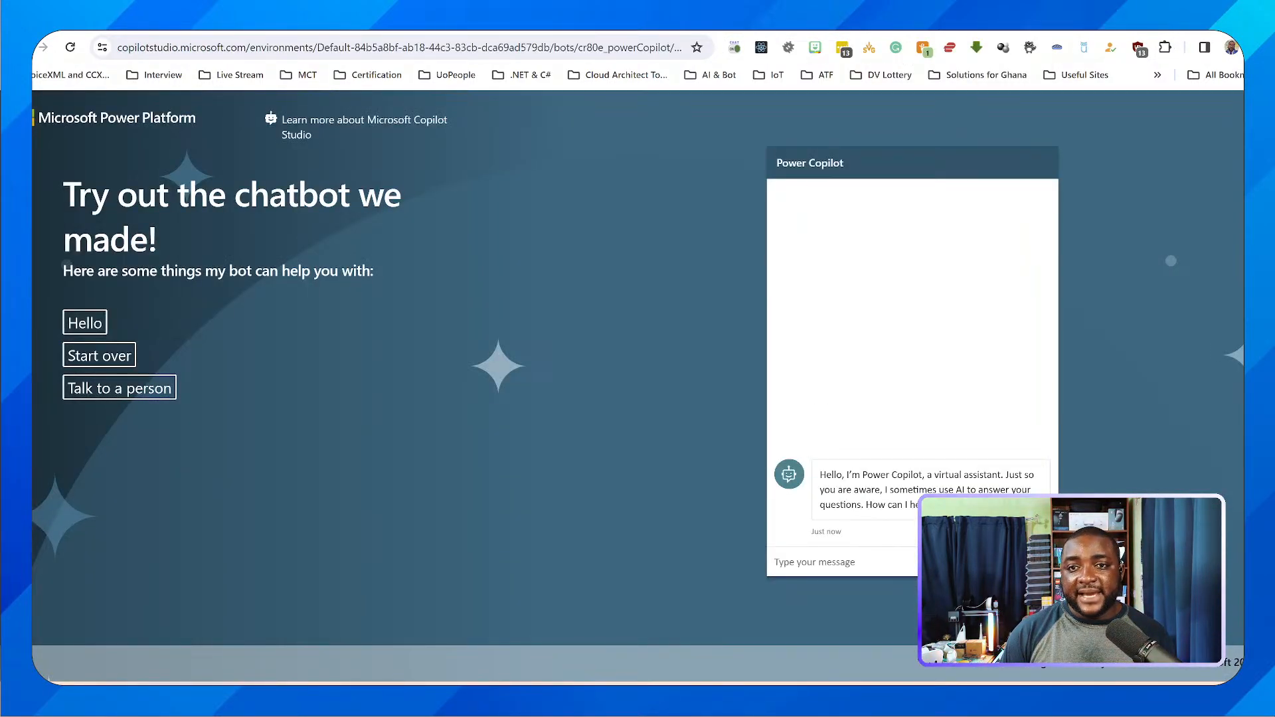
key("ctrl+shift+Tab")
key("ctrl+Tab")
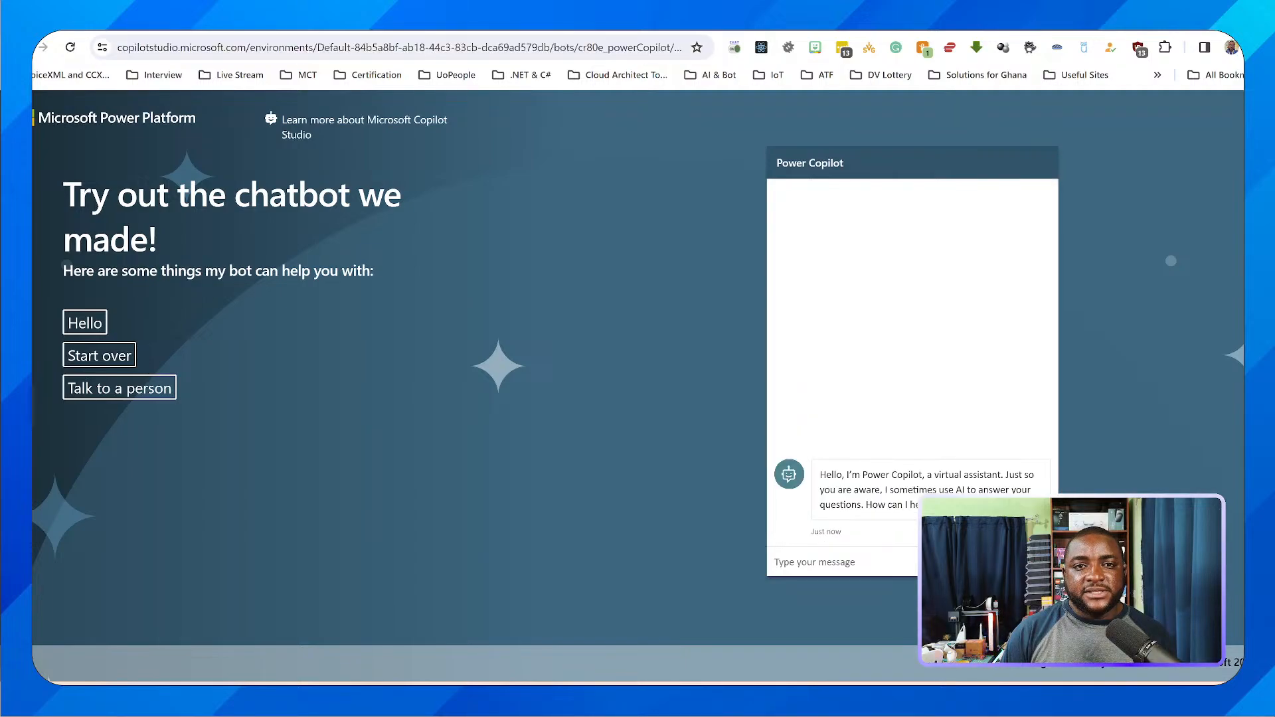
key("ctrl+Tab")
key("ctrl+shift+Tab")
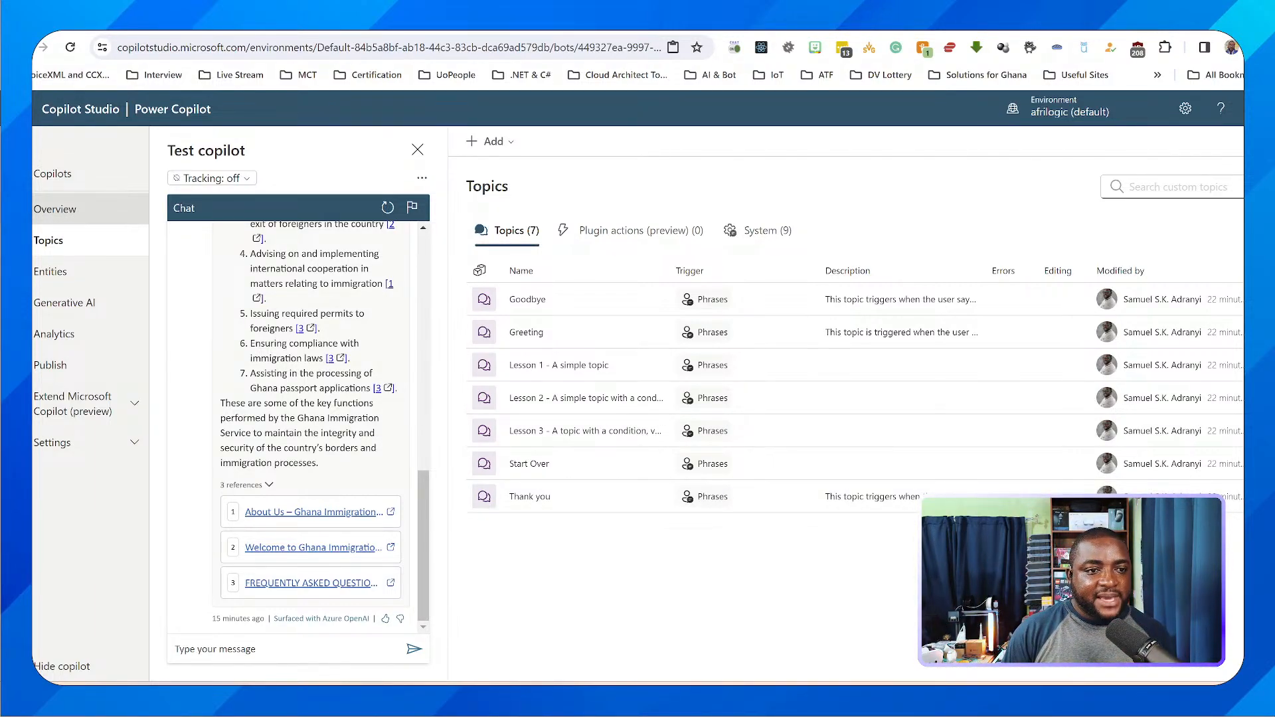
Review the Overview, Topics and Entities pages of Power Copilot
left_click(55, 209)
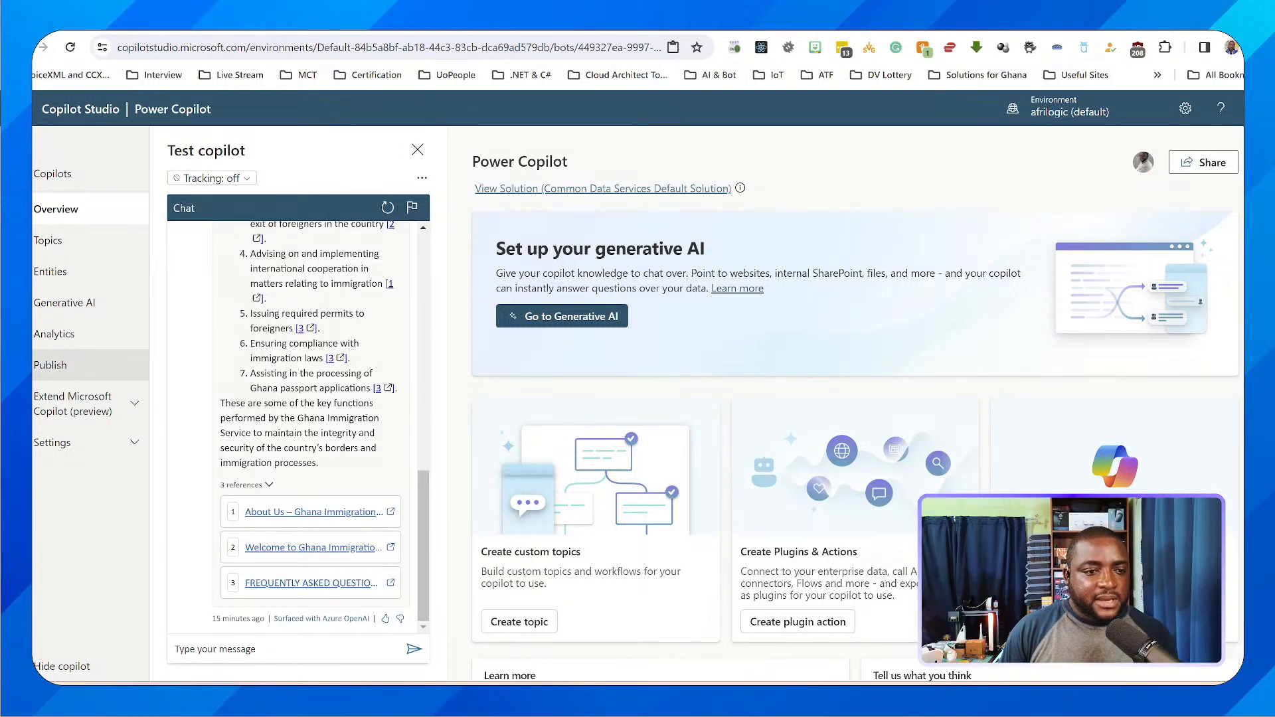
left_click(48, 240)
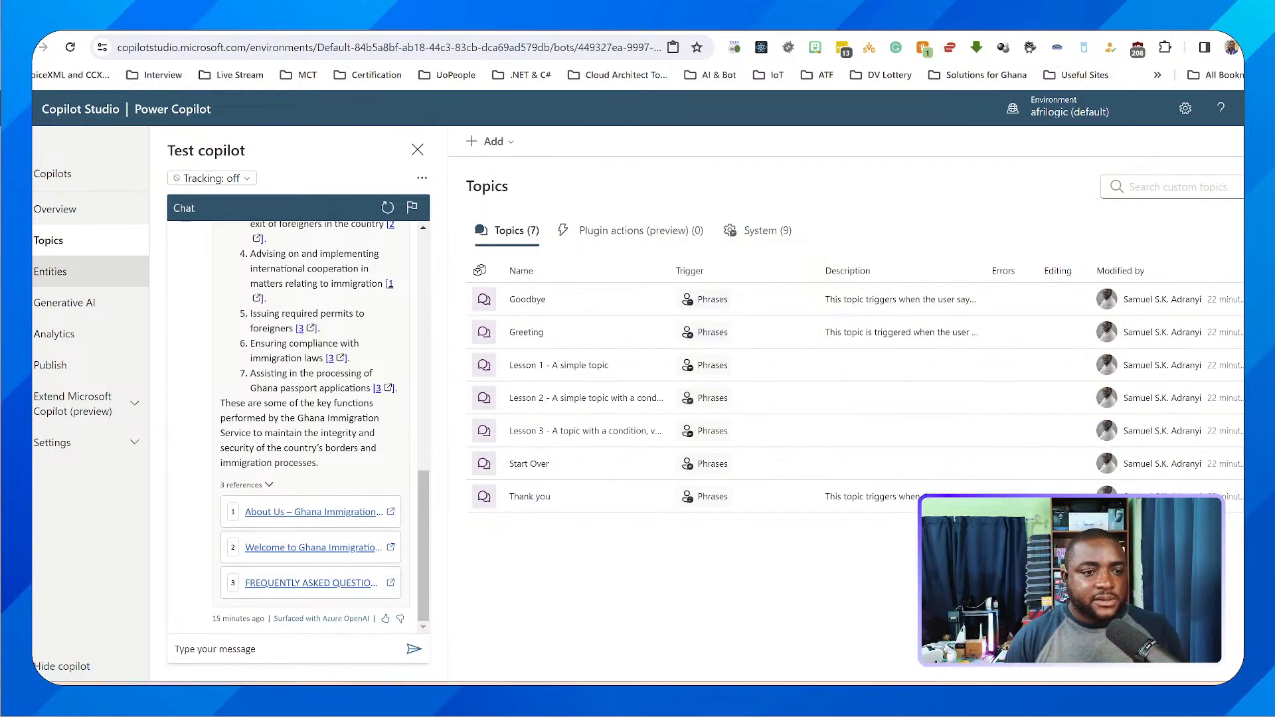
left_click(50, 272)
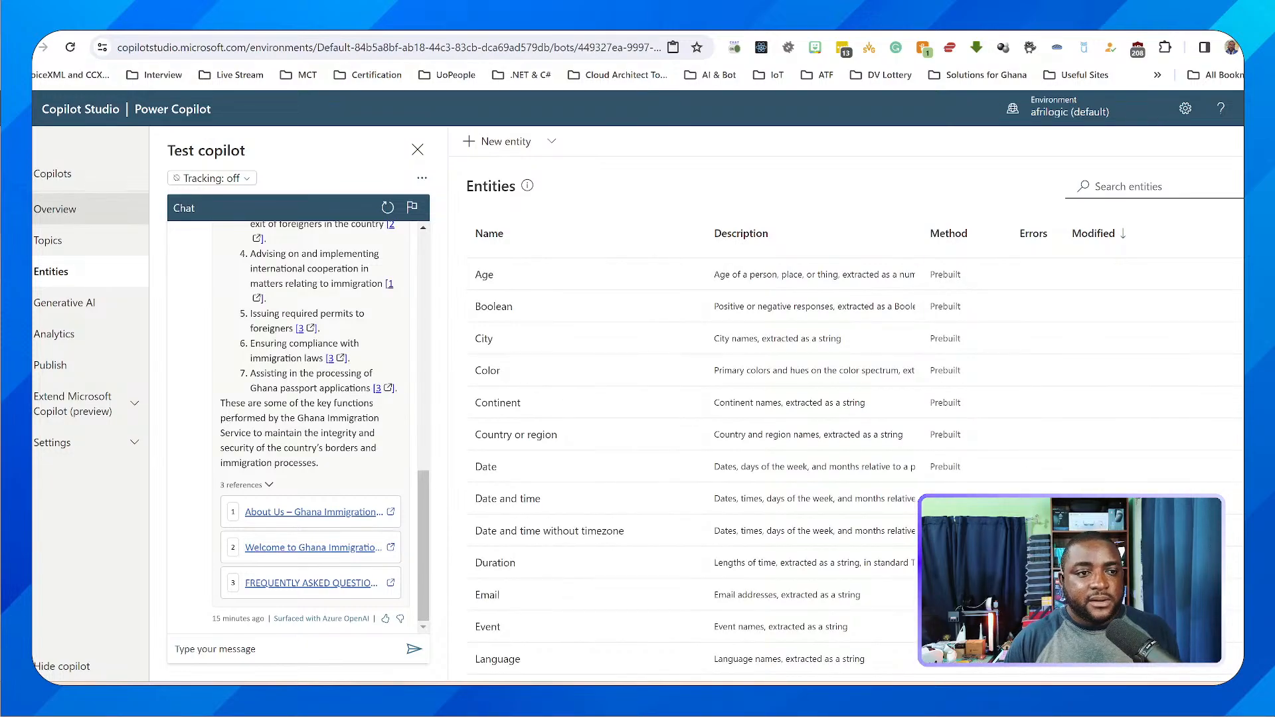
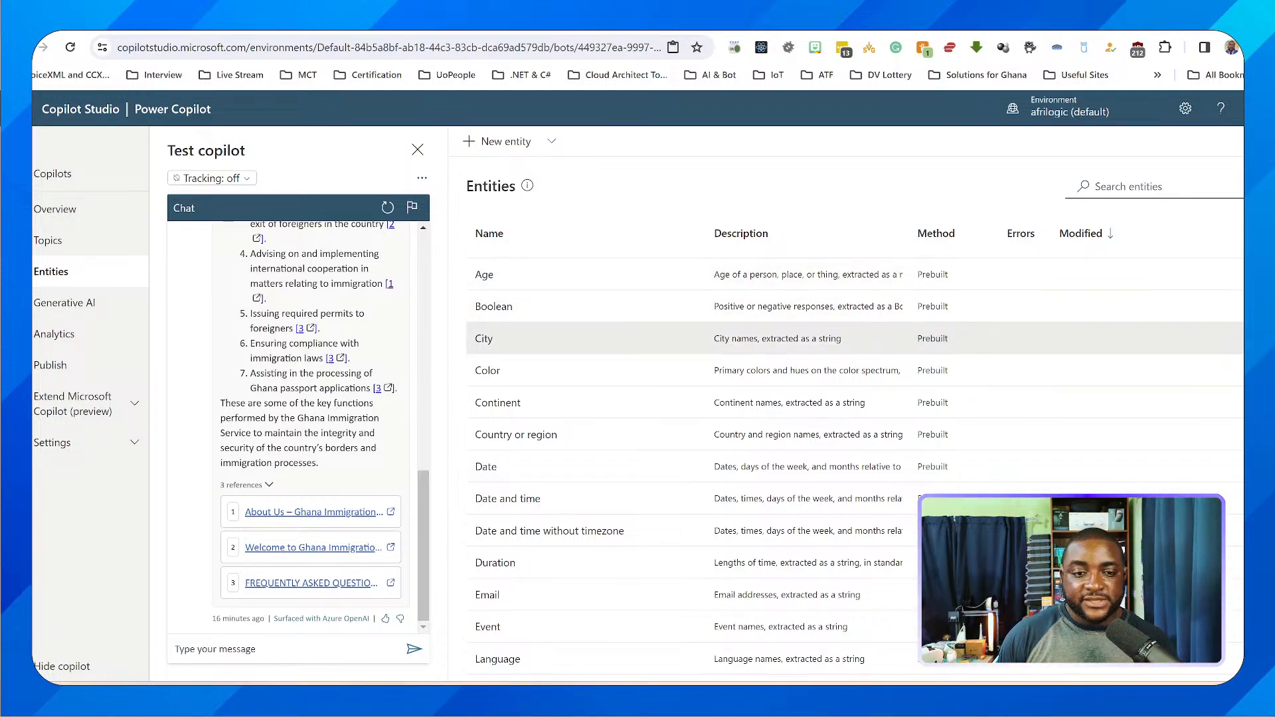
Review the rest of the prebuilt entities, expand the Extend Microsoft Copilot (preview) section, and open the Analytics page
scroll(665, 365, "down", 1)
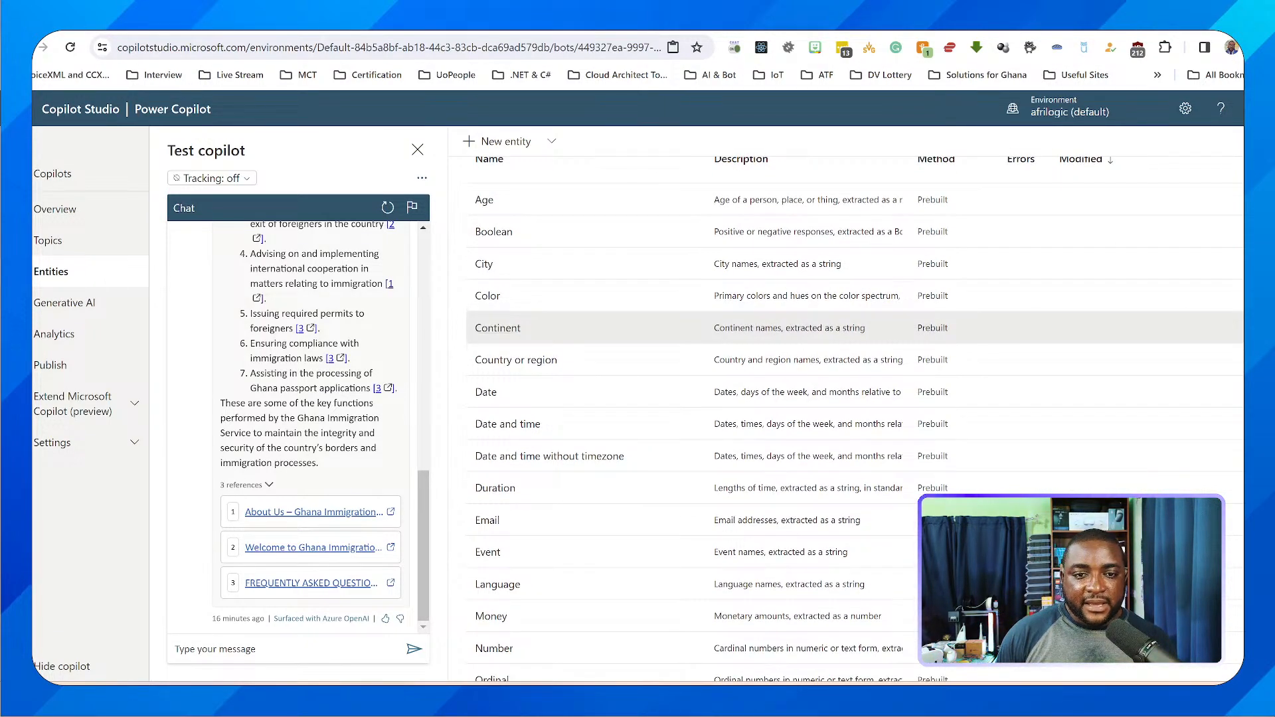
scroll(665, 359, "down", 1)
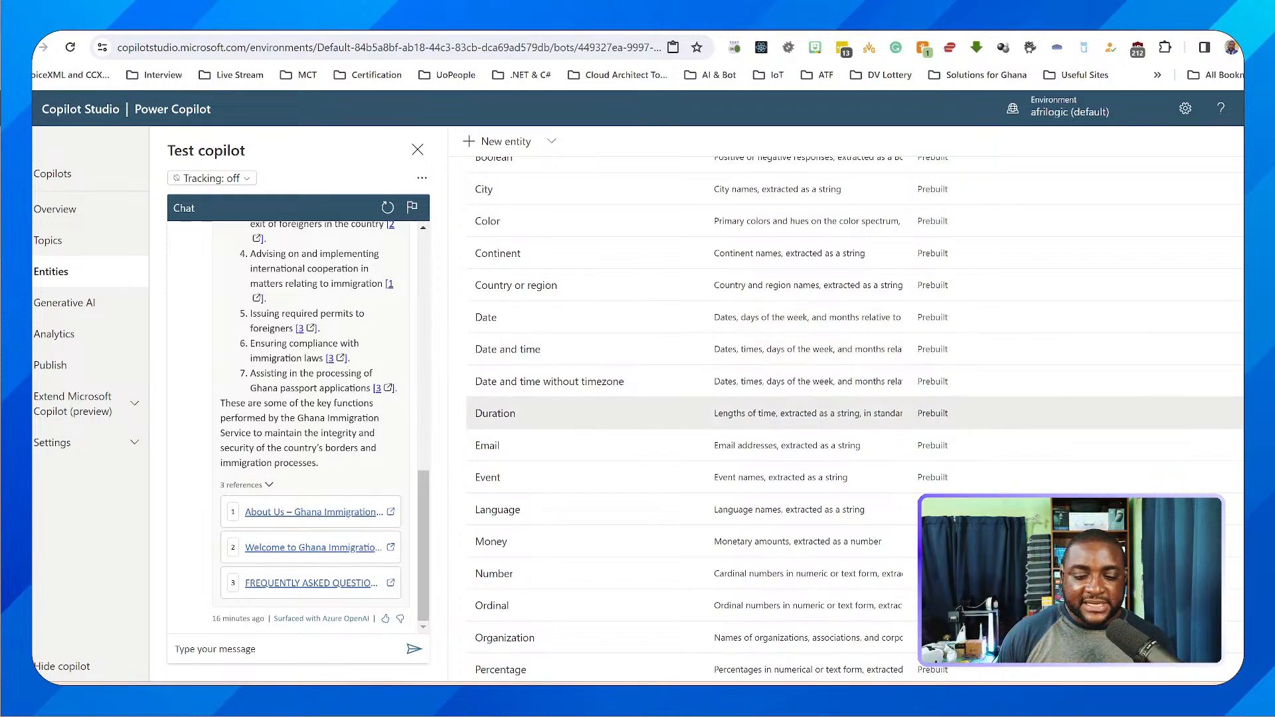
scroll(664, 432, "down", 1)
scroll(665, 299, "down", 4)
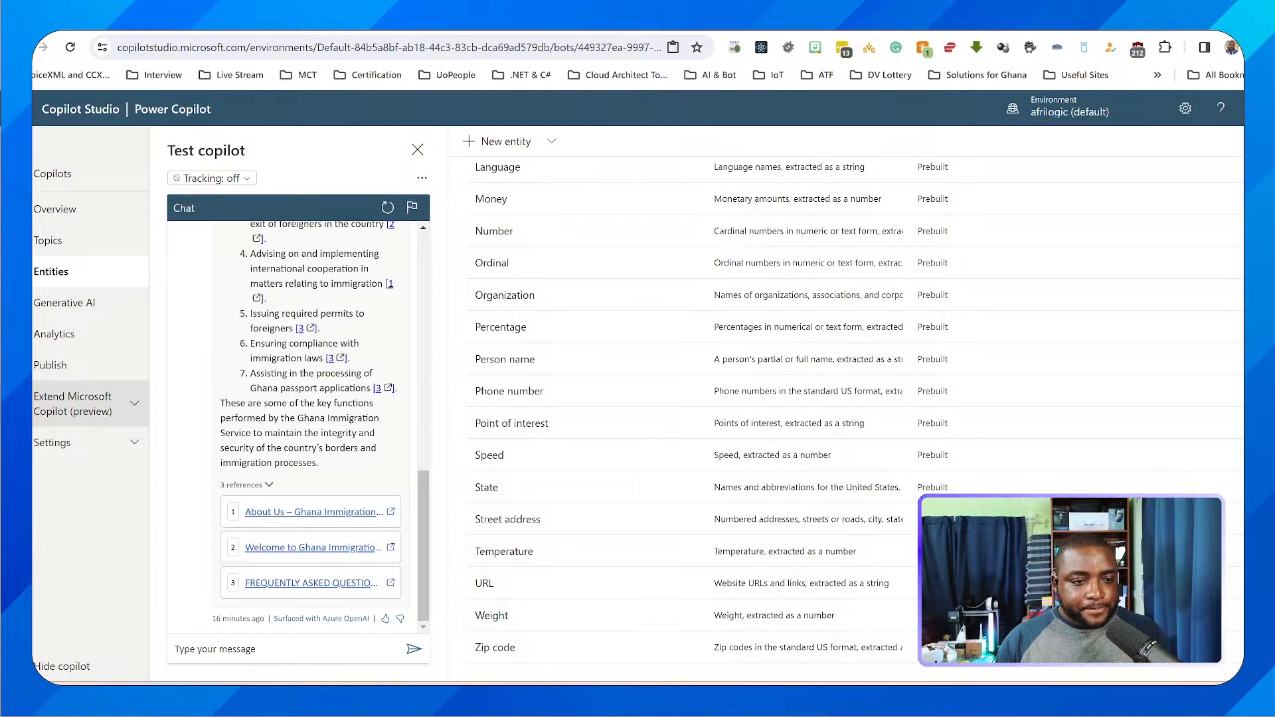
left_click(80, 411)
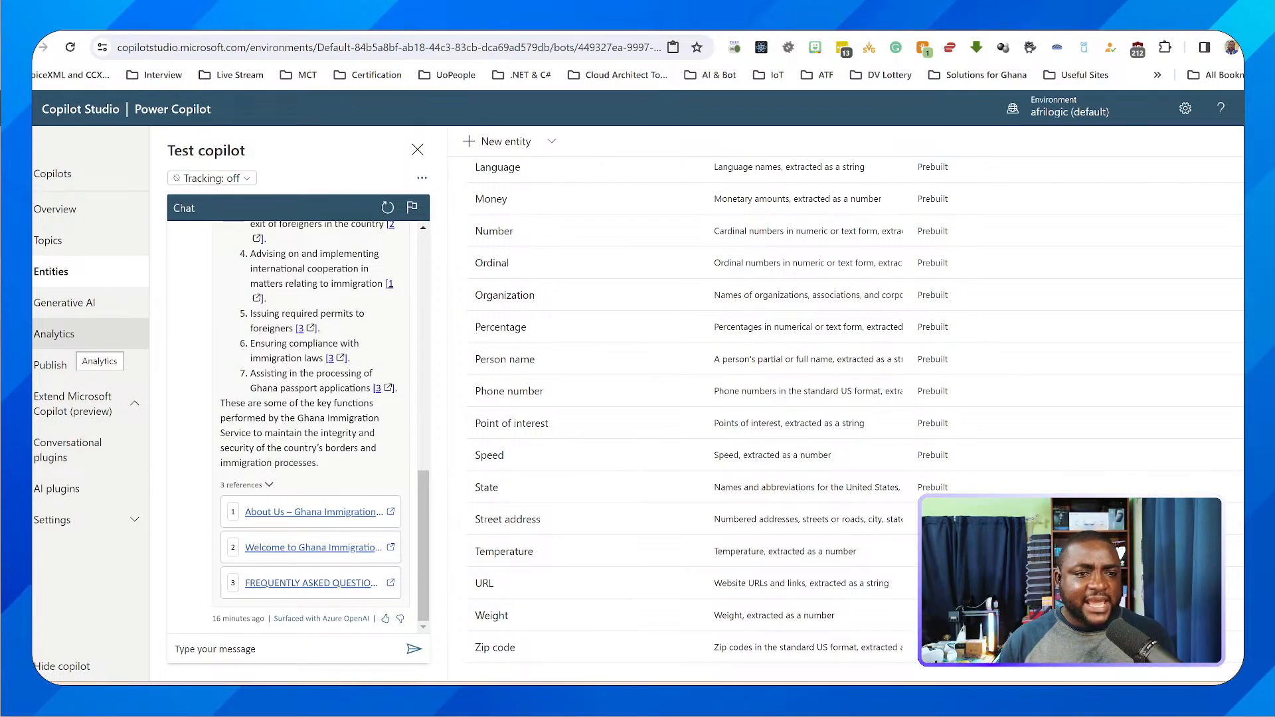
left_click(55, 334)
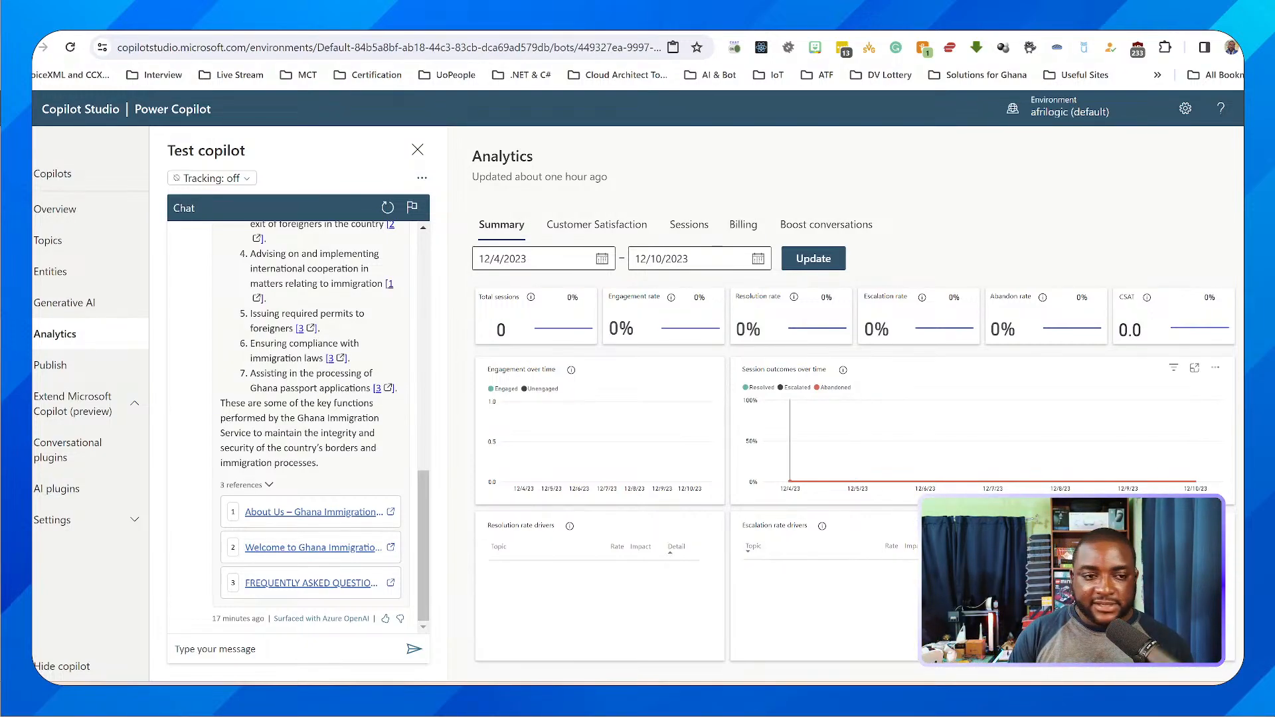
Open the copilot's Publish page and go to its Channels configuration
left_click(53, 364)
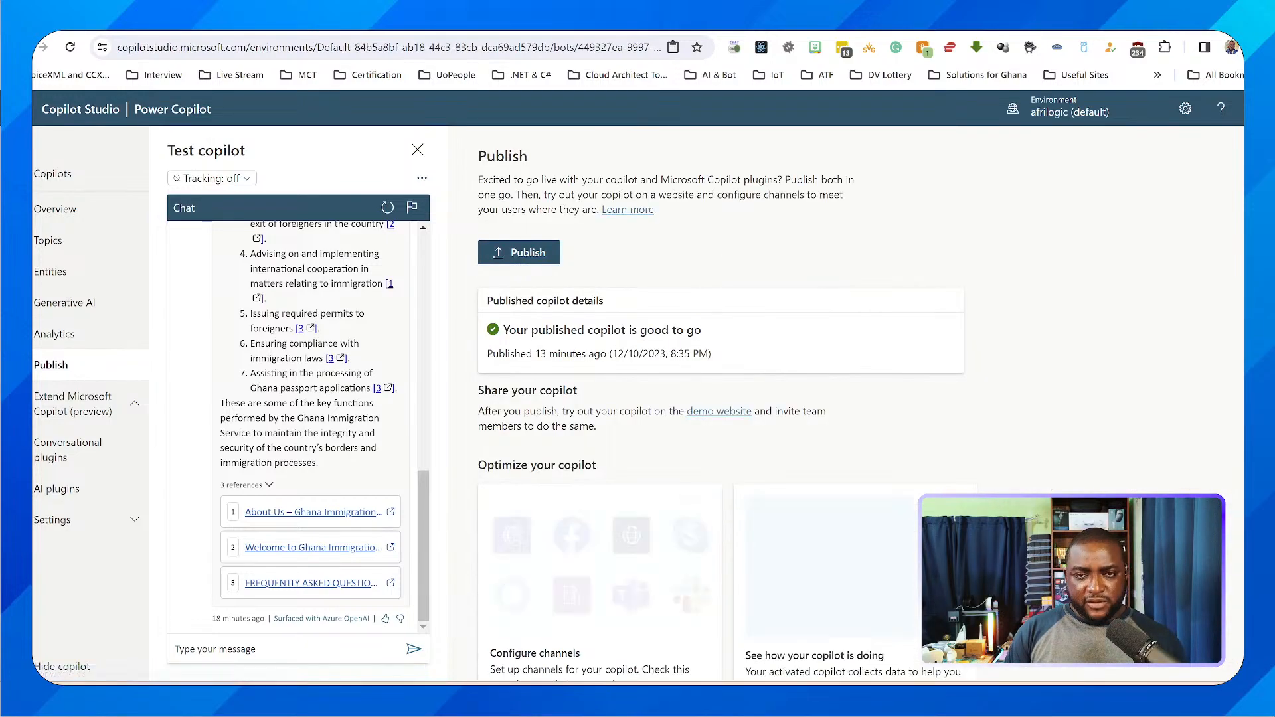
scroll(720, 399, "down", 1)
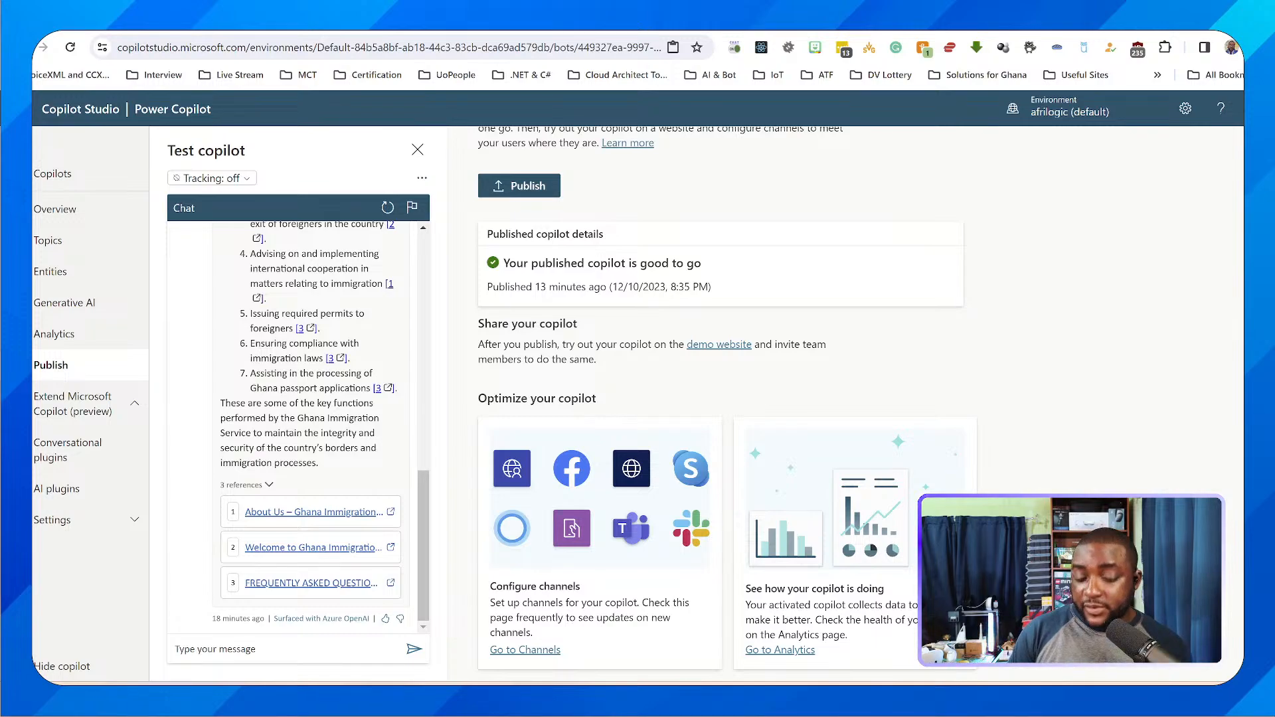
left_click(525, 650)
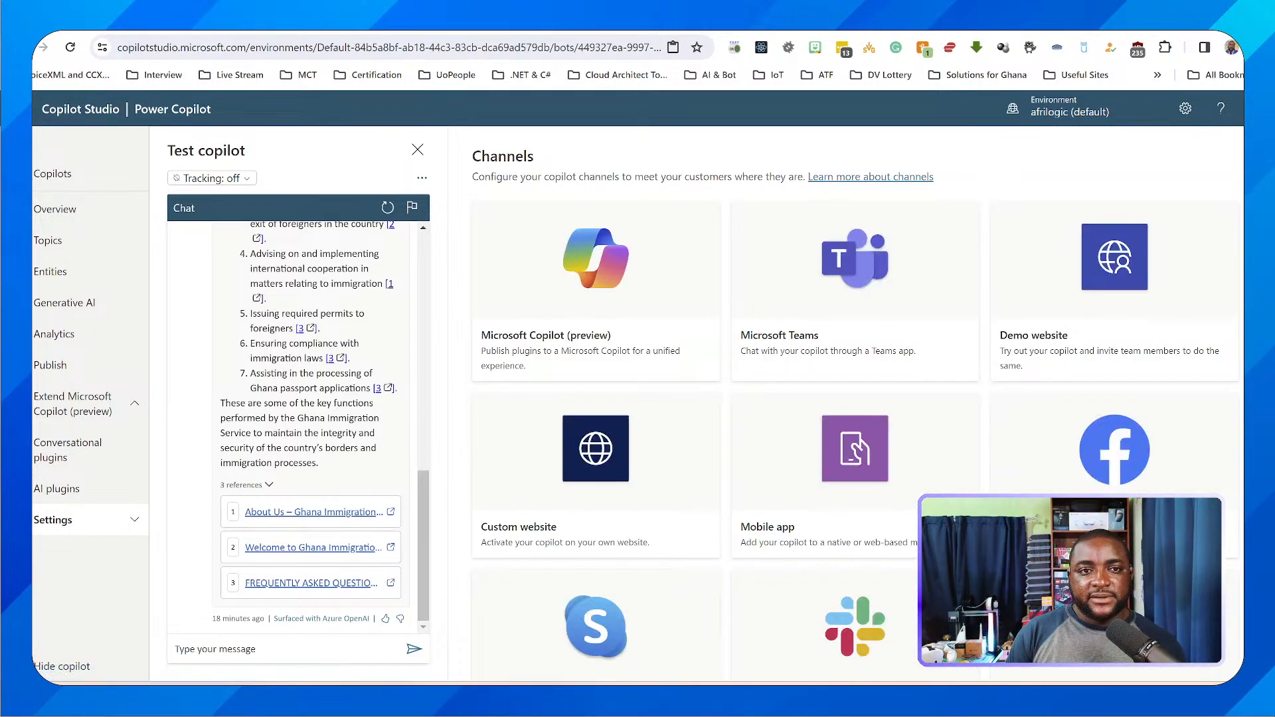
key("ctrl+Tab")
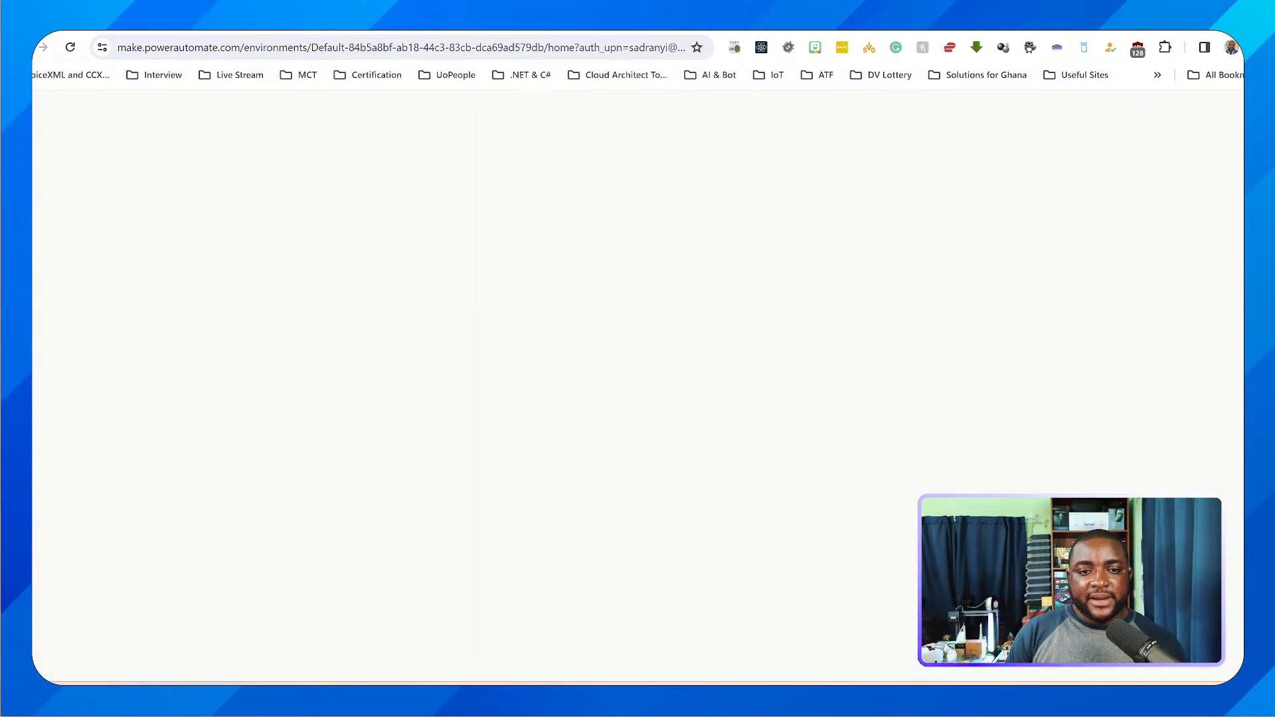
key("ctrl+shift+Tab")
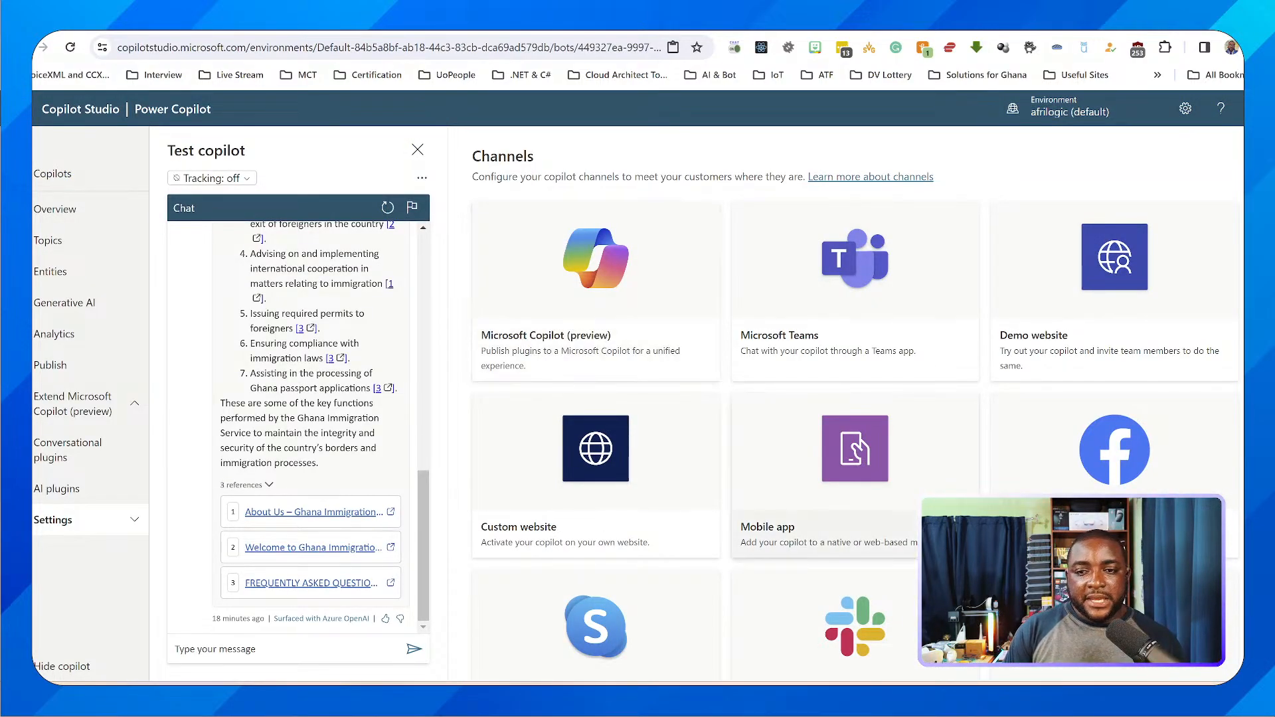
Look through the channels available for the copilot, from Microsoft Copilot and Teams to Direct Line Speech and Email
scroll(854, 408, "down", 1)
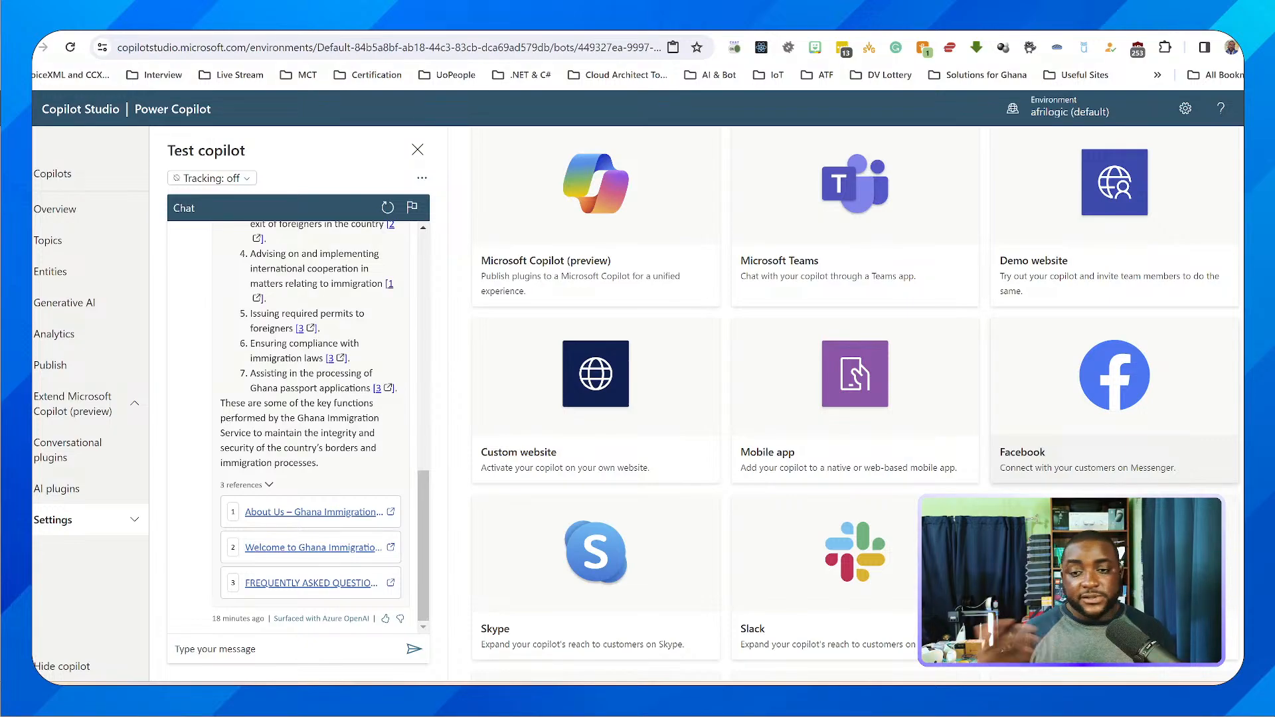
scroll(857, 372, "down", 3)
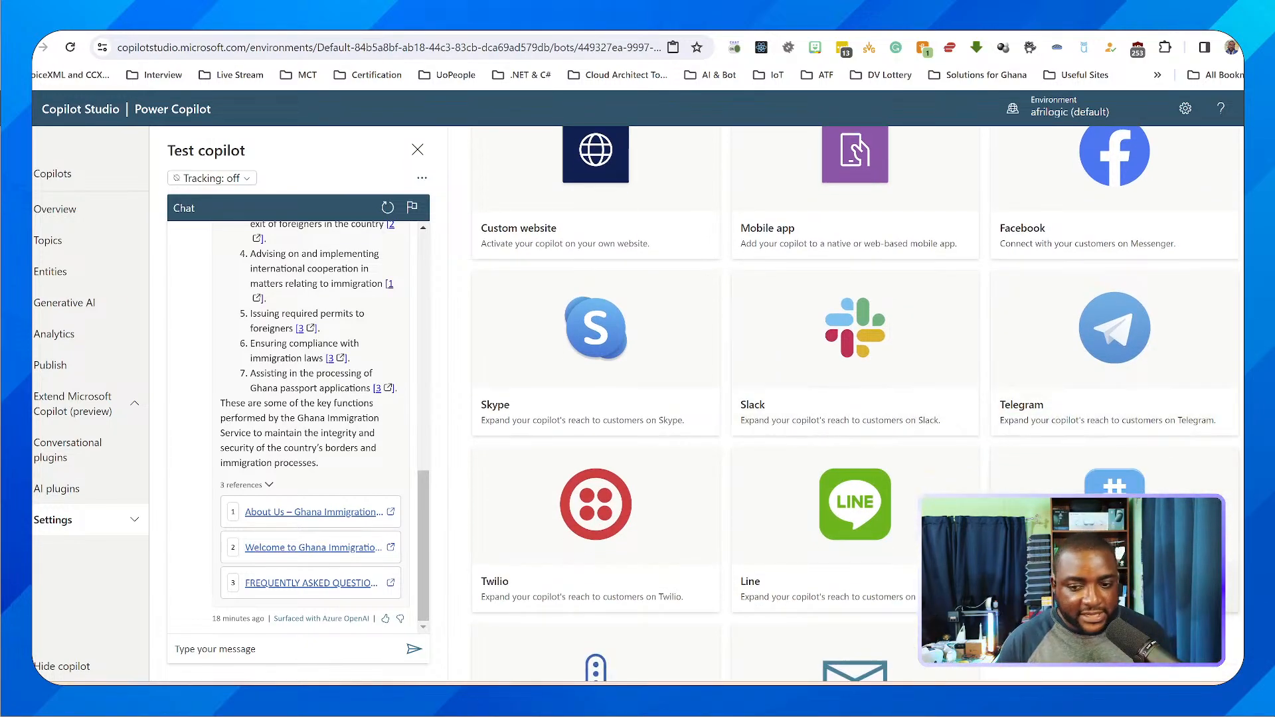
scroll(1116, 371, "down", 2)
scroll(1117, 398, "up", 3)
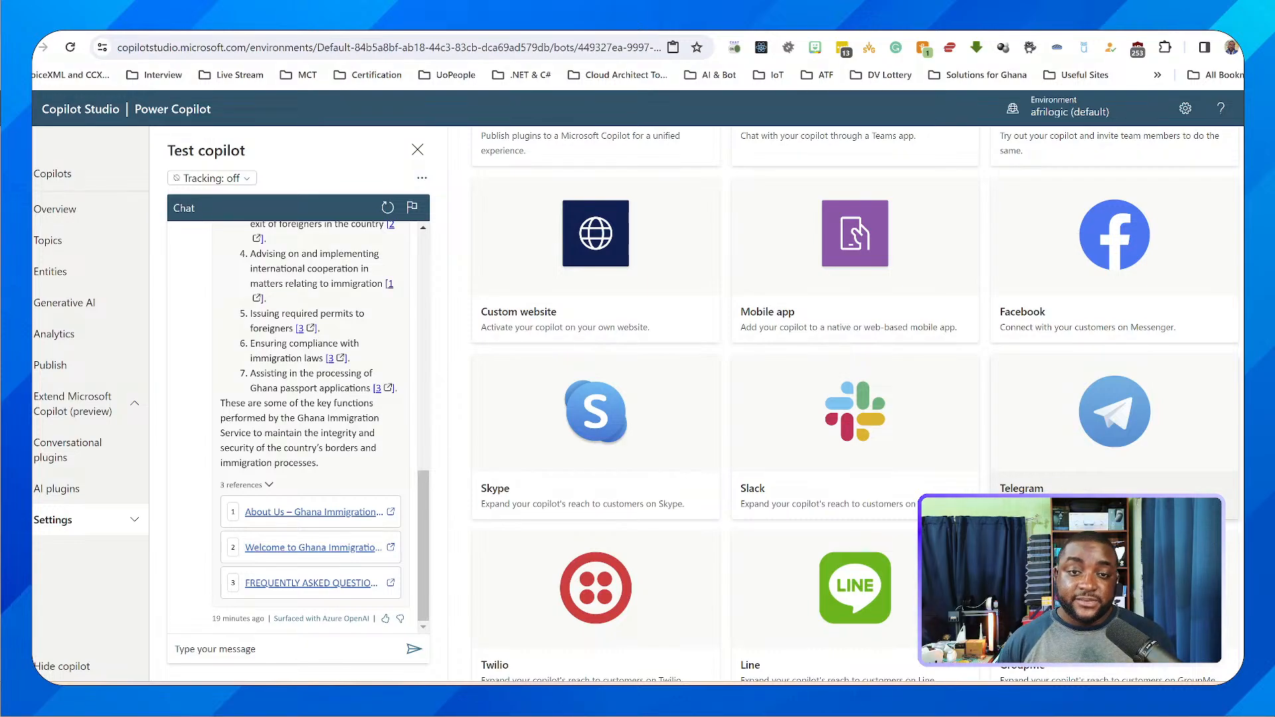
scroll(854, 332, "up", 3)
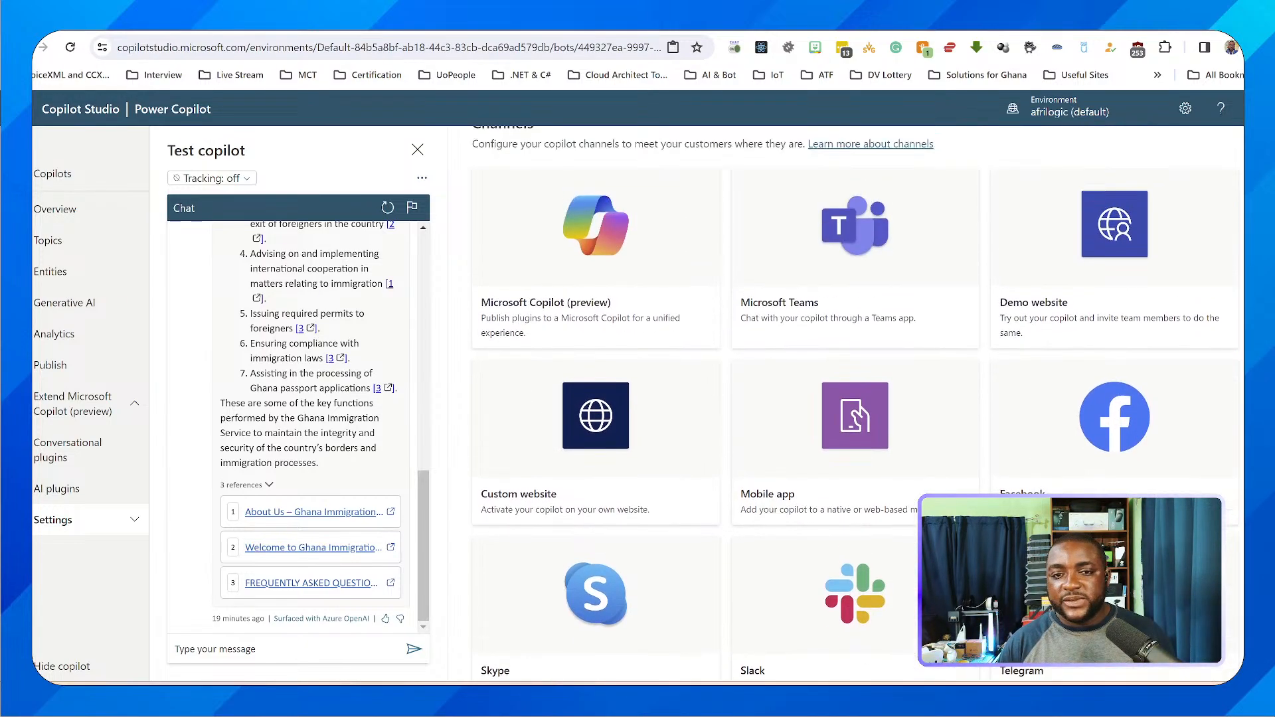
scroll(855, 359, "down", 1)
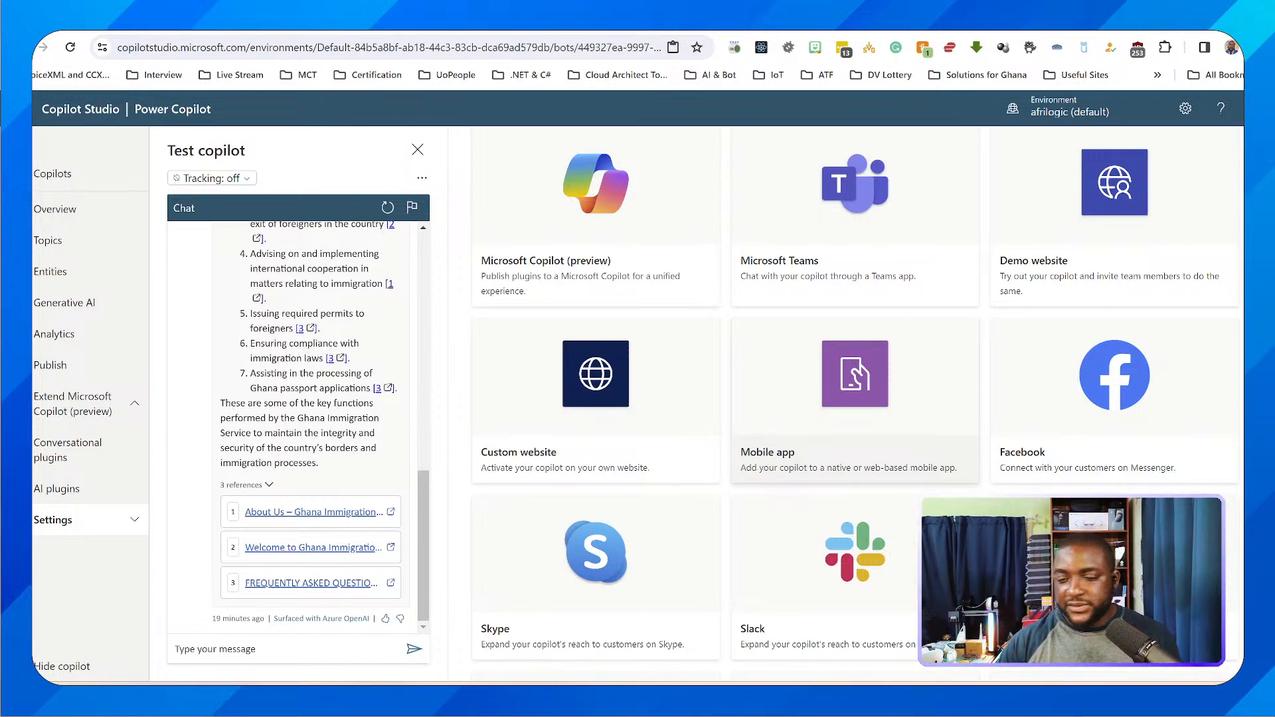
scroll(855, 412, "down", 2)
scroll(856, 412, "down", 2)
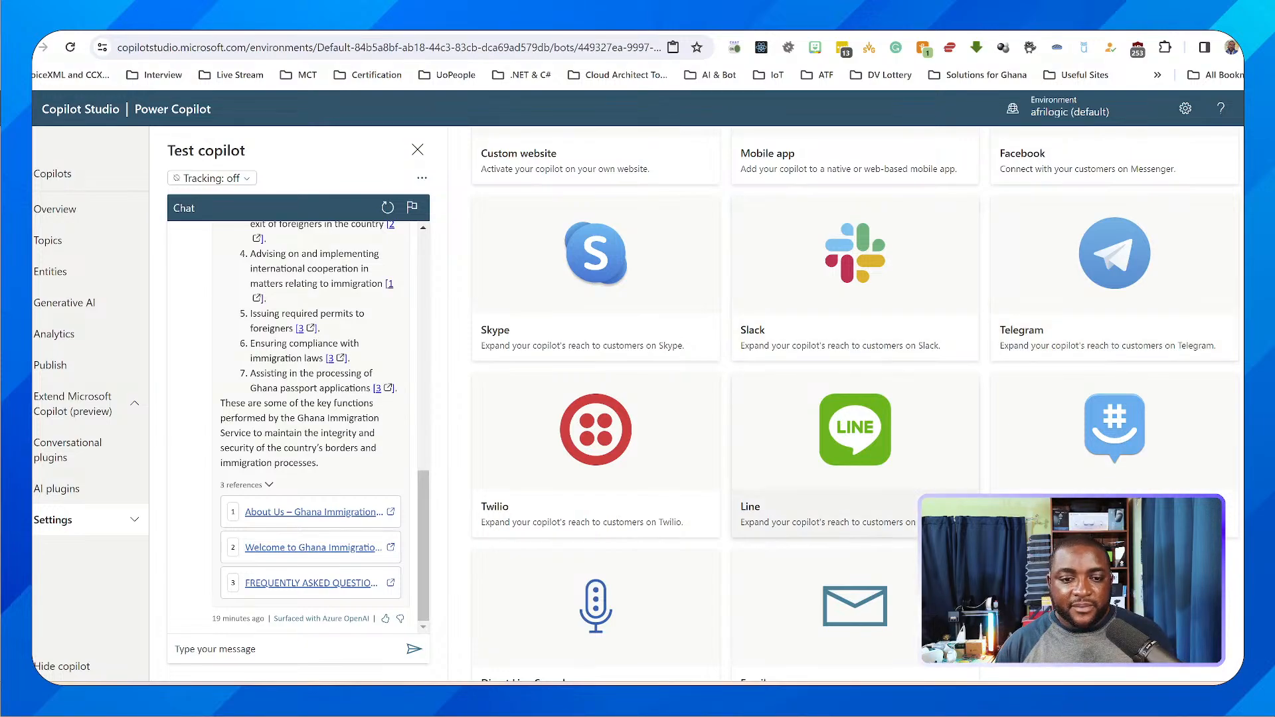
scroll(855, 403, "down", 1)
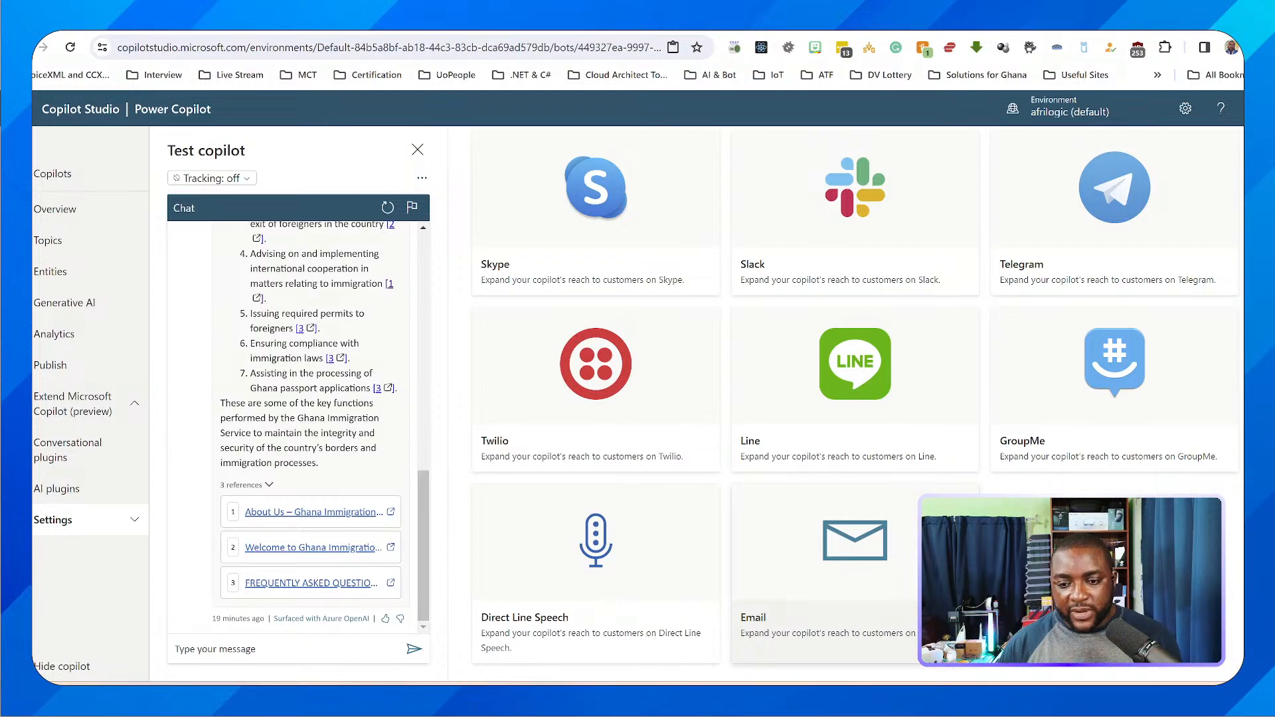
scroll(855, 396, "up", 7)
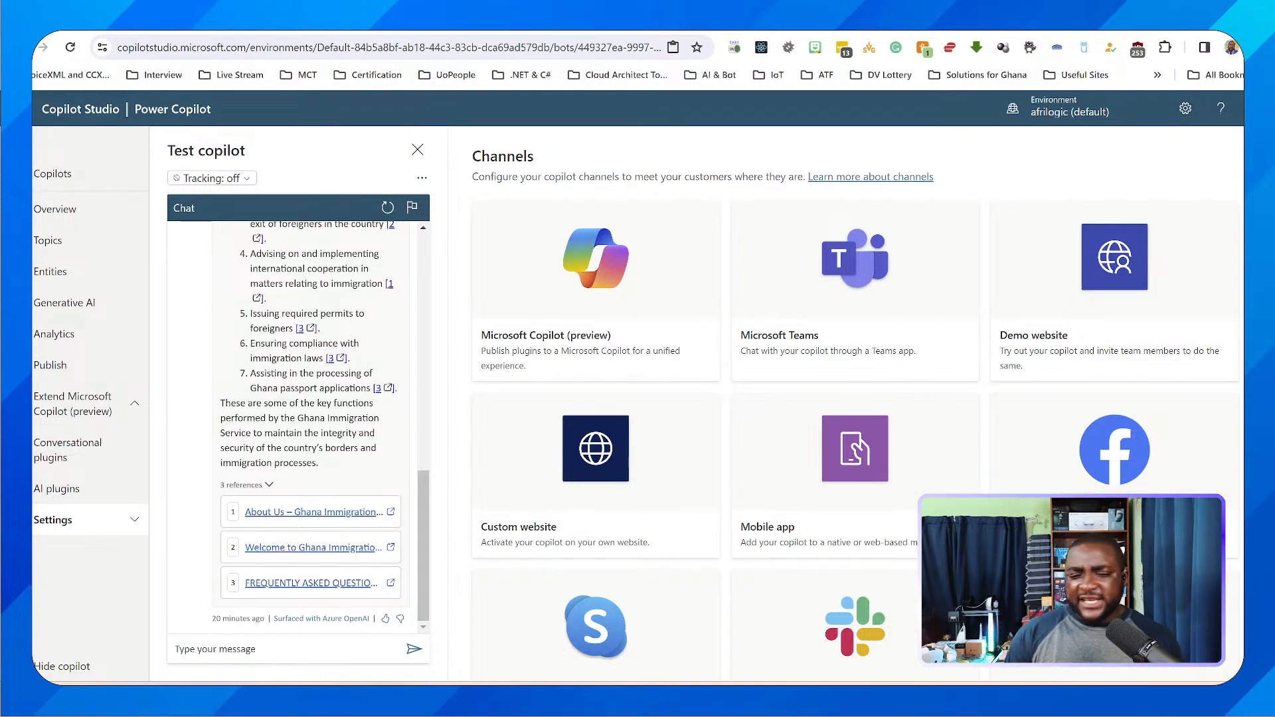
scroll(855, 398, "down", 5)
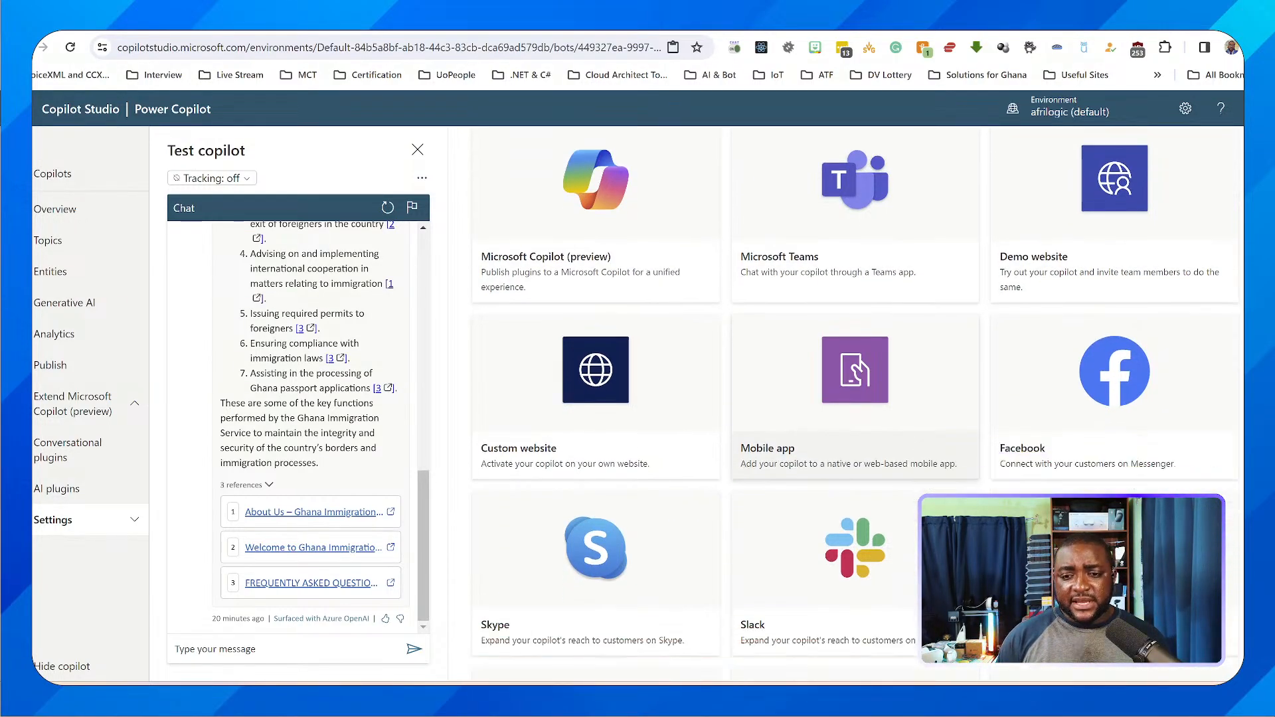
scroll(856, 399, "up", 5)
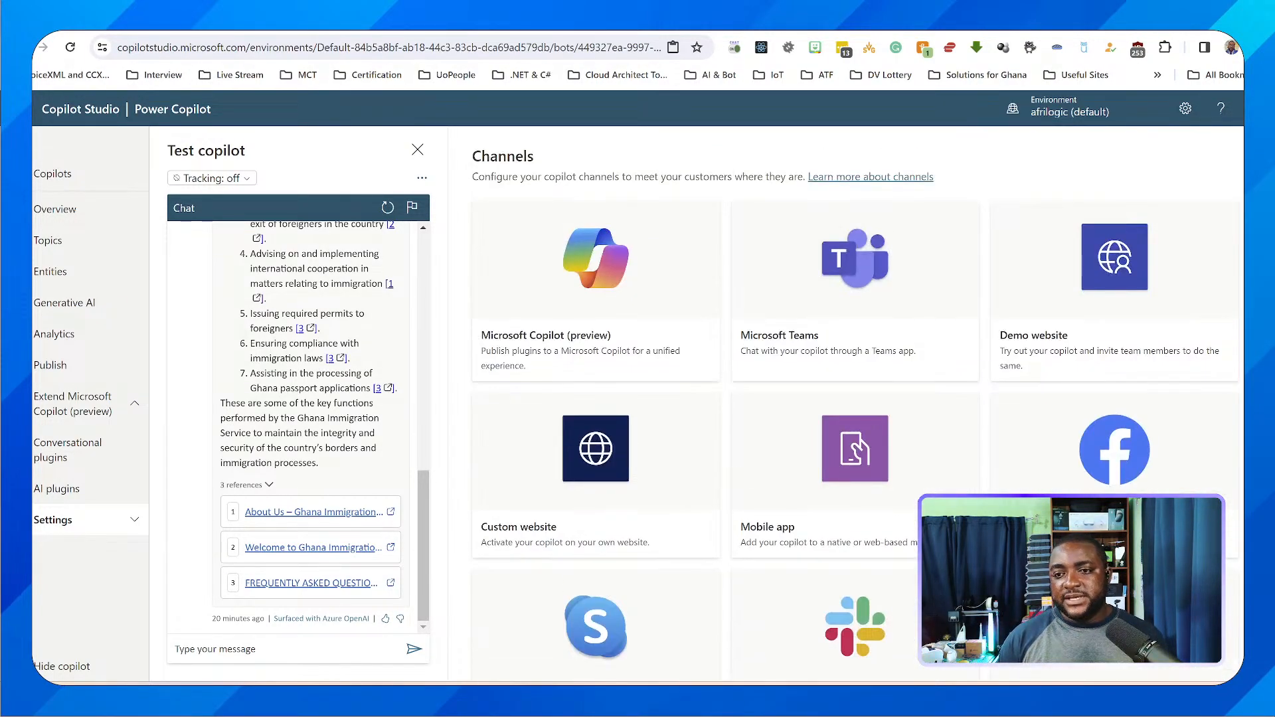
scroll(855, 399, "down", 2)
scroll(595, 359, "up", 2)
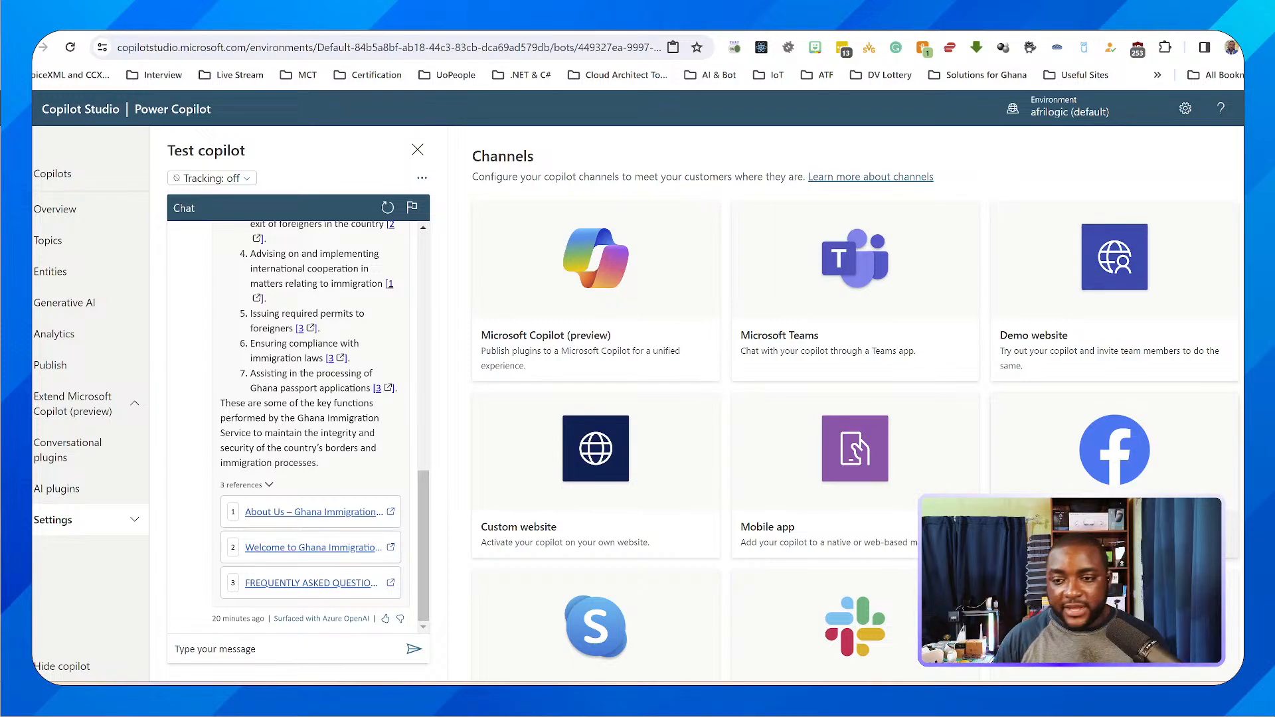
scroll(857, 403, "down", 2)
scroll(857, 404, "up", 2)
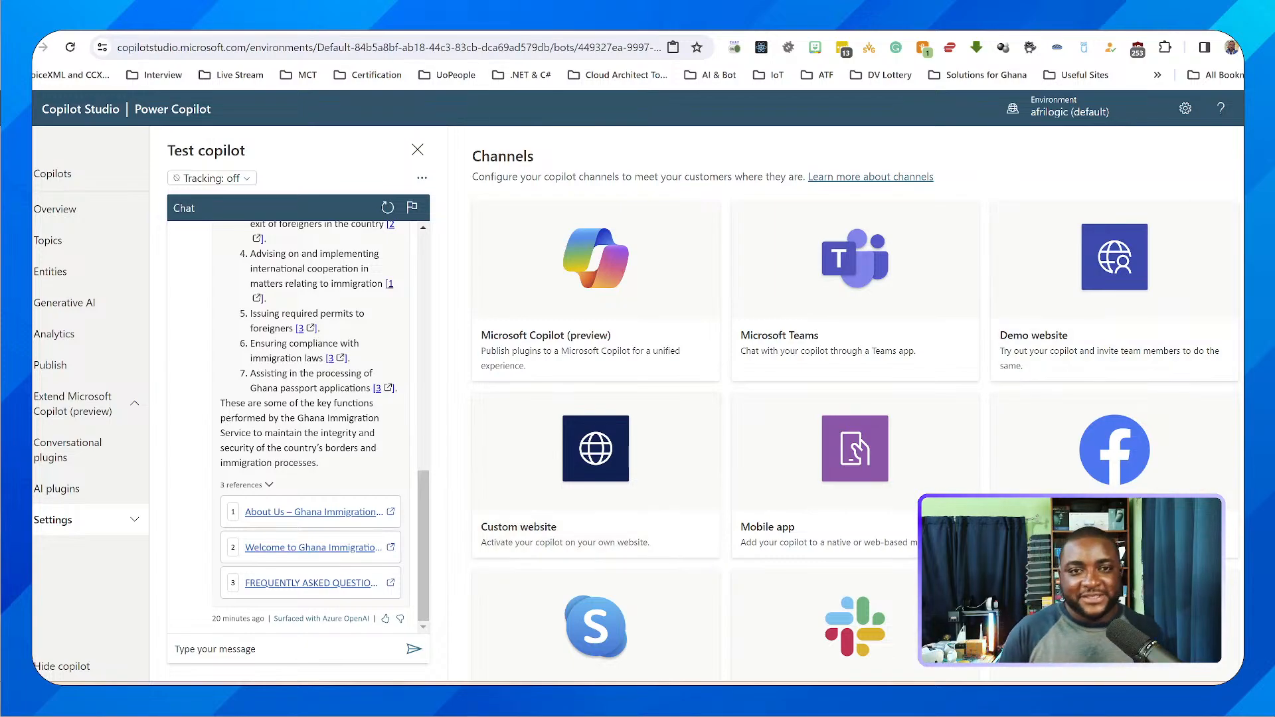
Switch to the Ghana Immigration Service website, go to its home page and open the site's chat box
key("ctrl+Tab")
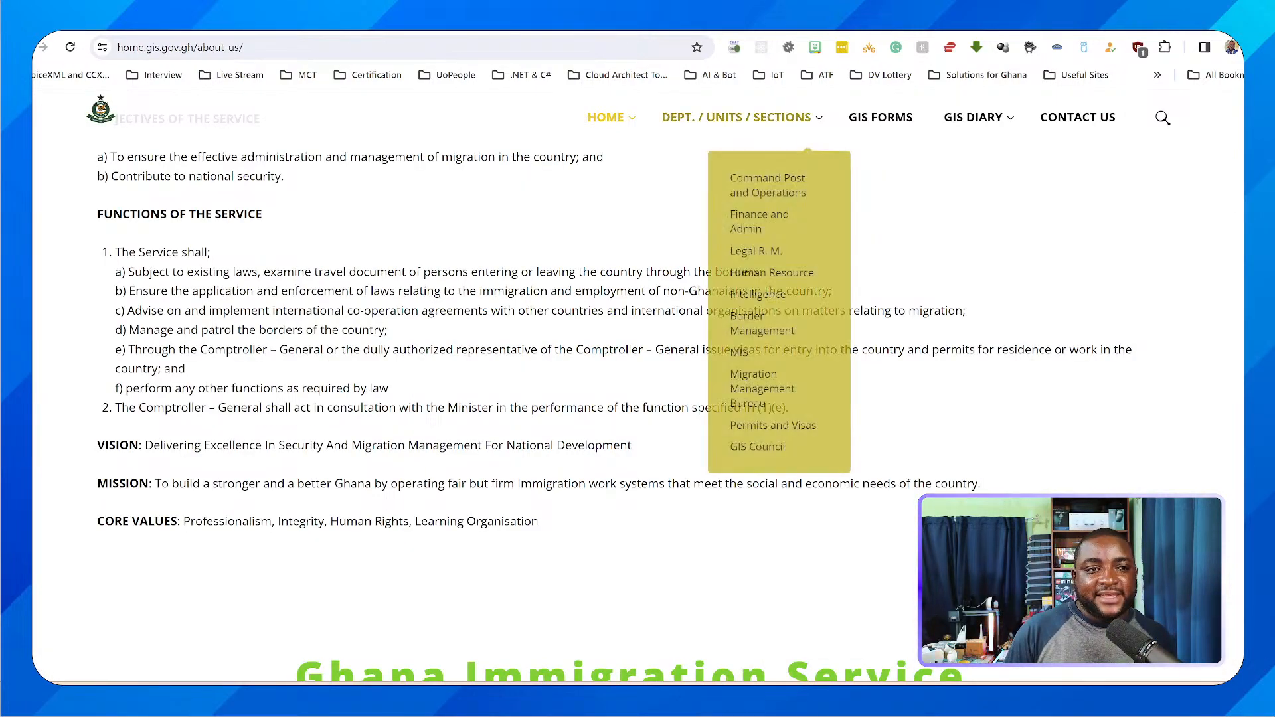
left_click(605, 117)
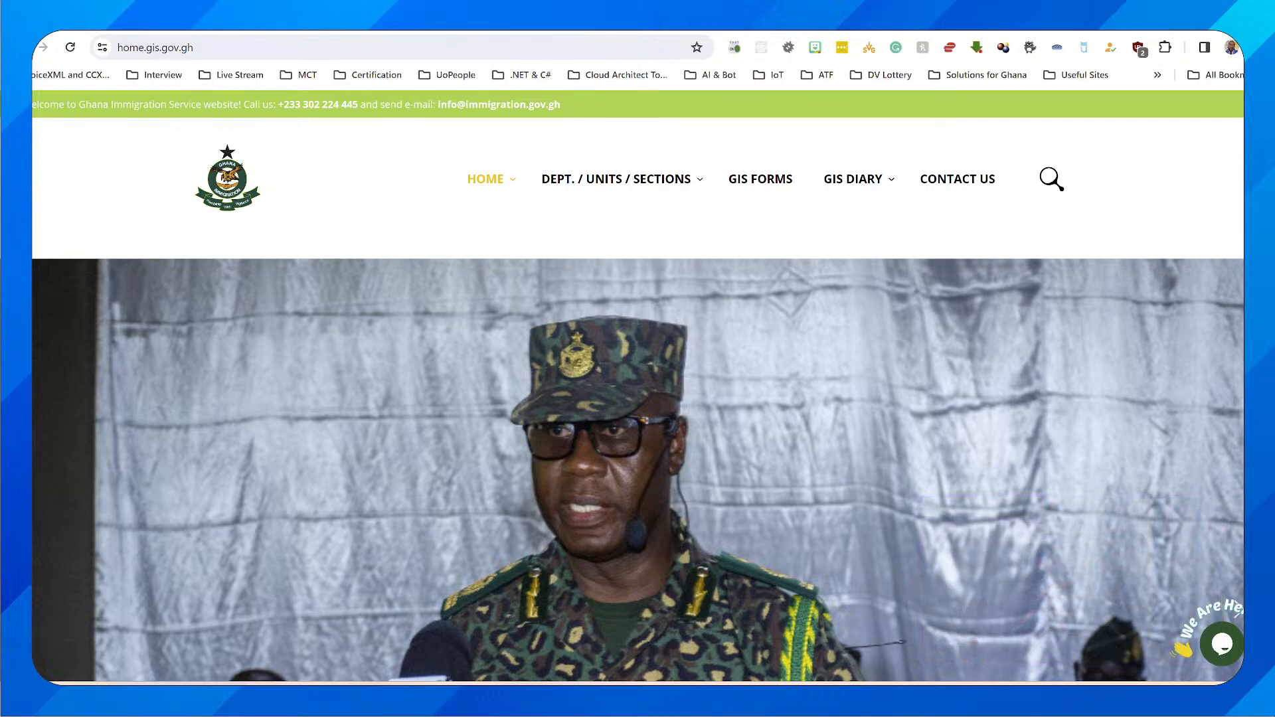
scroll(637, 398, "down", 2)
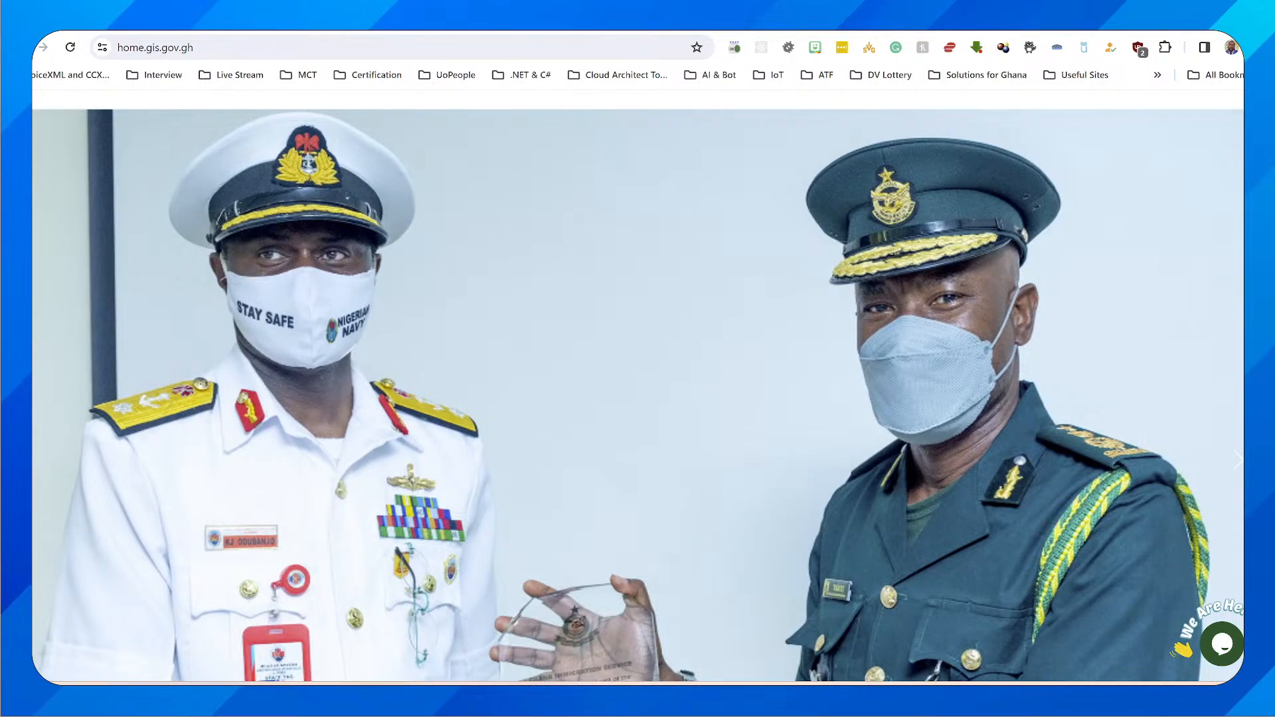
left_click(1222, 643)
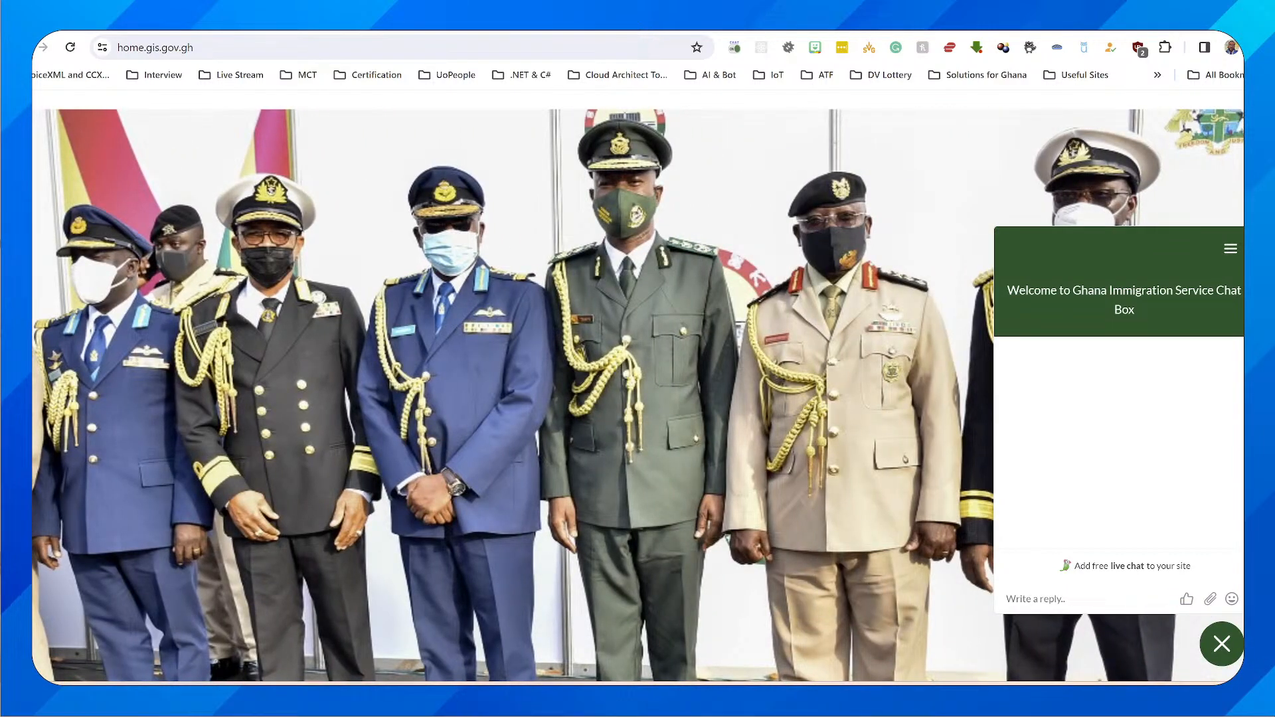
Send "hi" and a question about what is needed to get a work permit in the chat box, and close it
left_click(1036, 599)
type("hi")
key("Return")
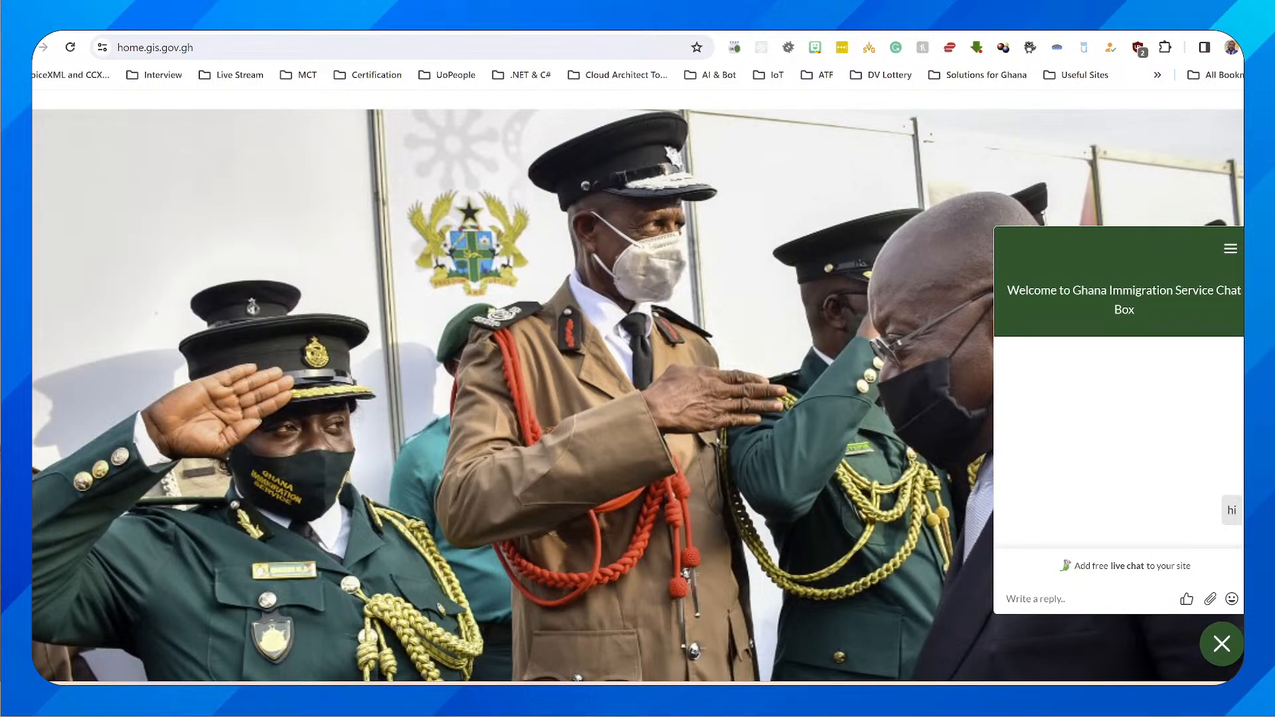
type("what do i need to get a work permit")
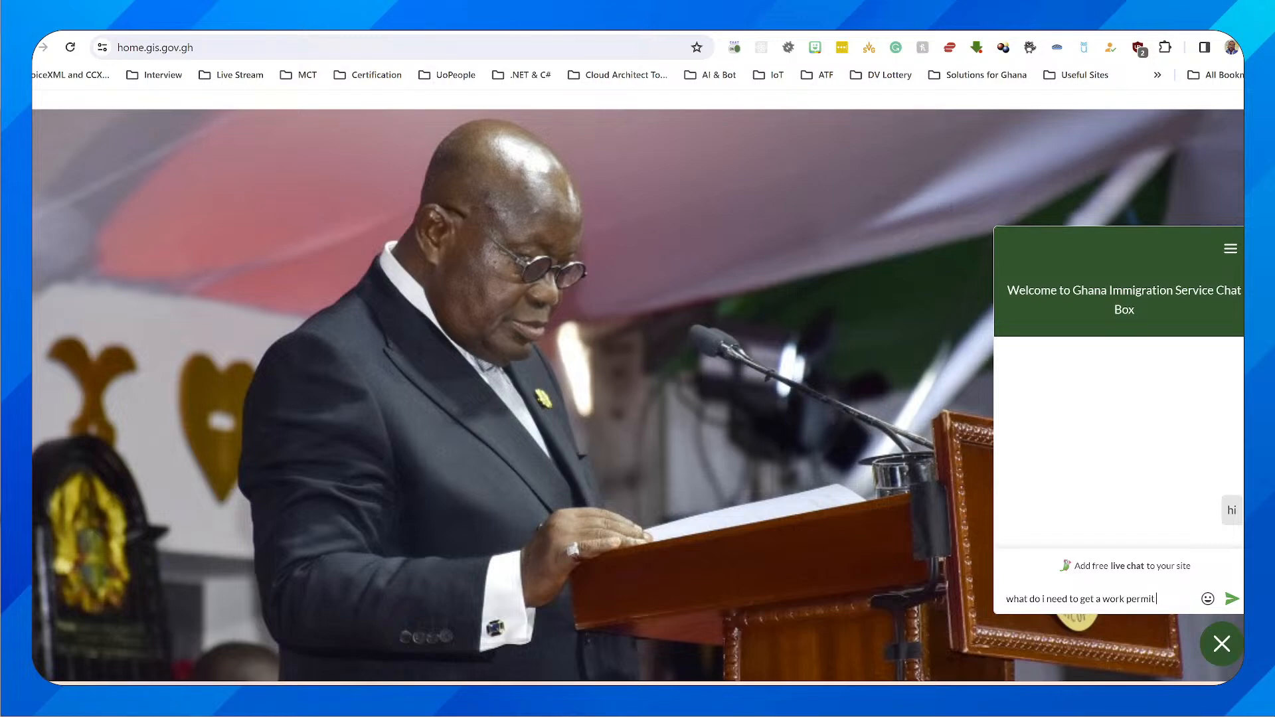
key("Return")
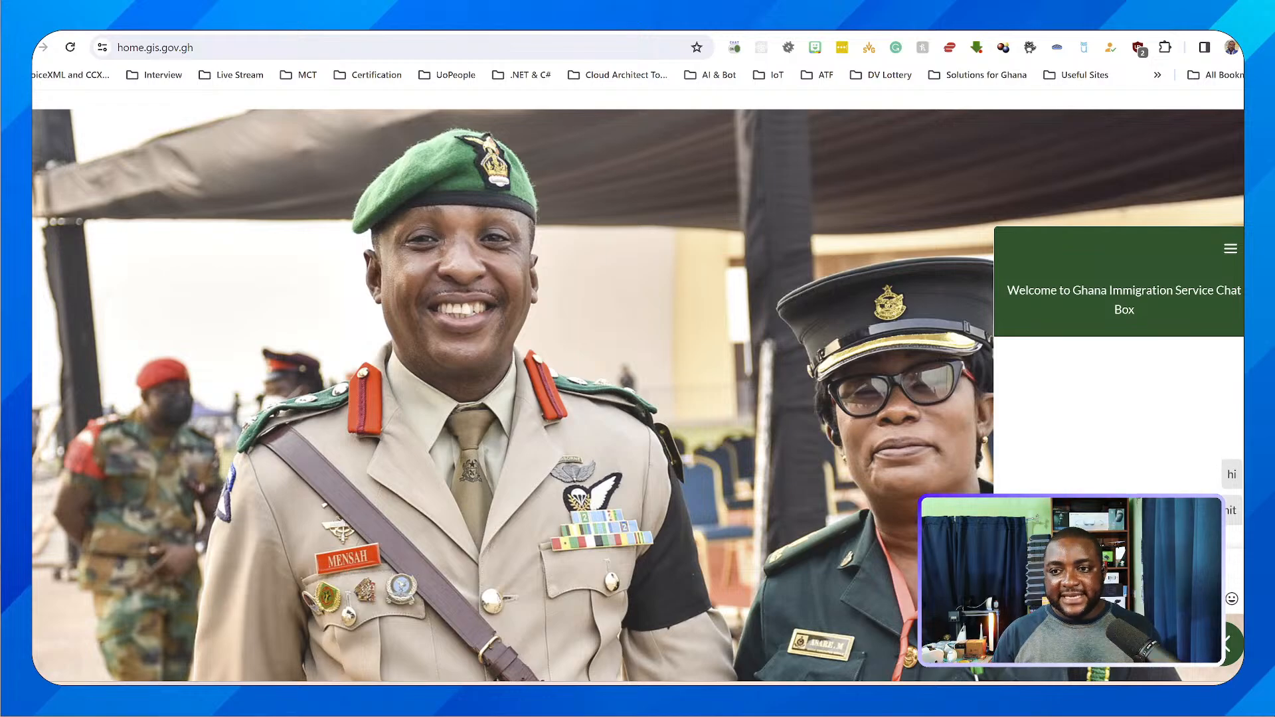
left_click(1224, 644)
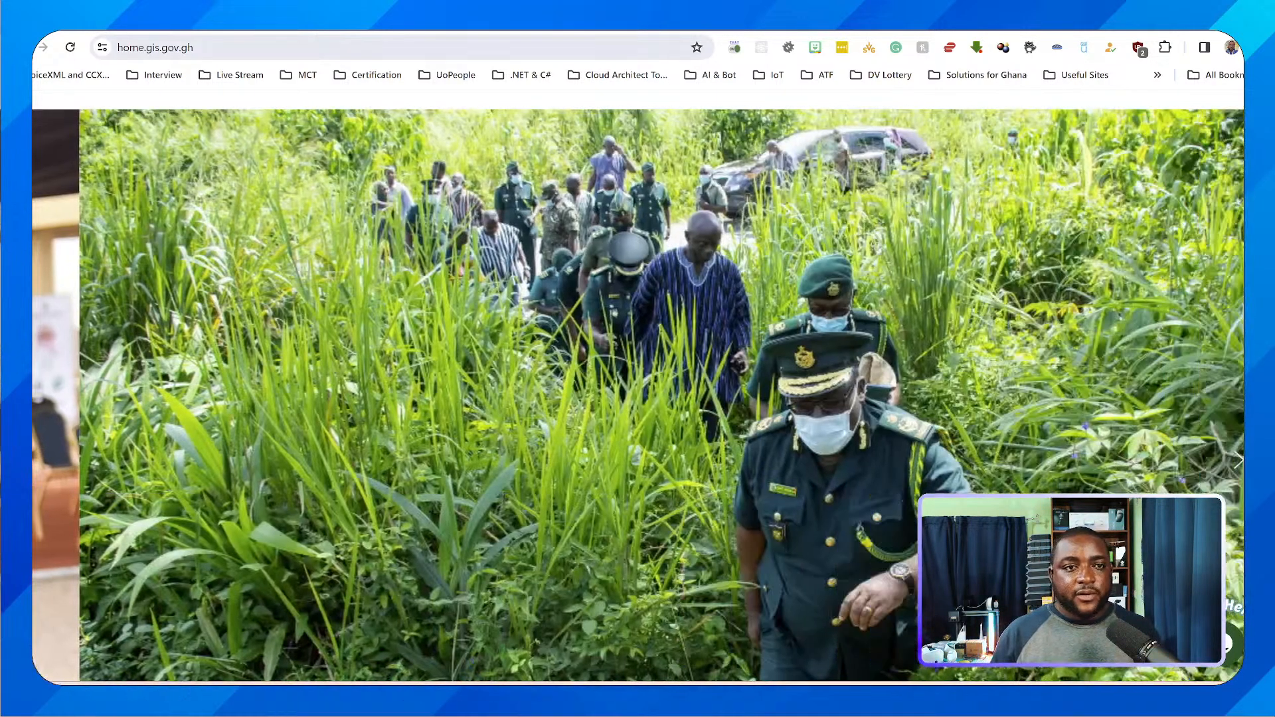
Return to the Channels page in Copilot Studio and open the Custom website channel with its default embed code
key("ctrl+Tab")
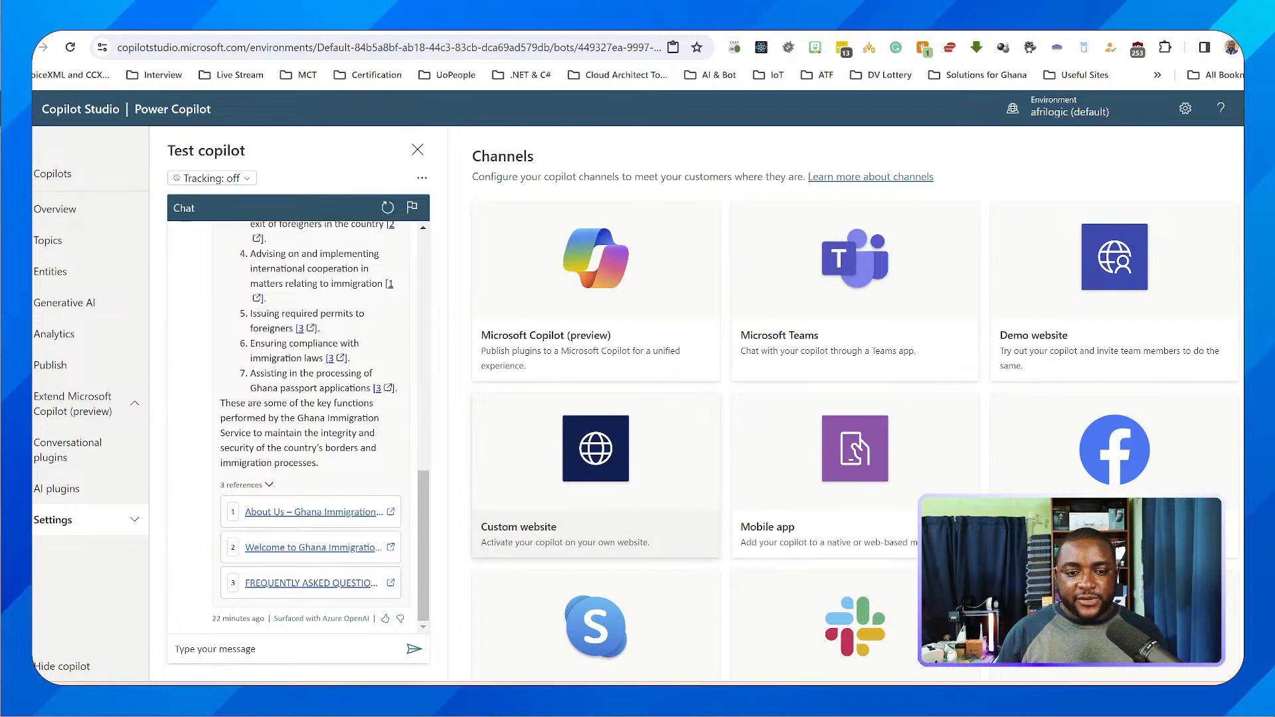
key("ctrl+1")
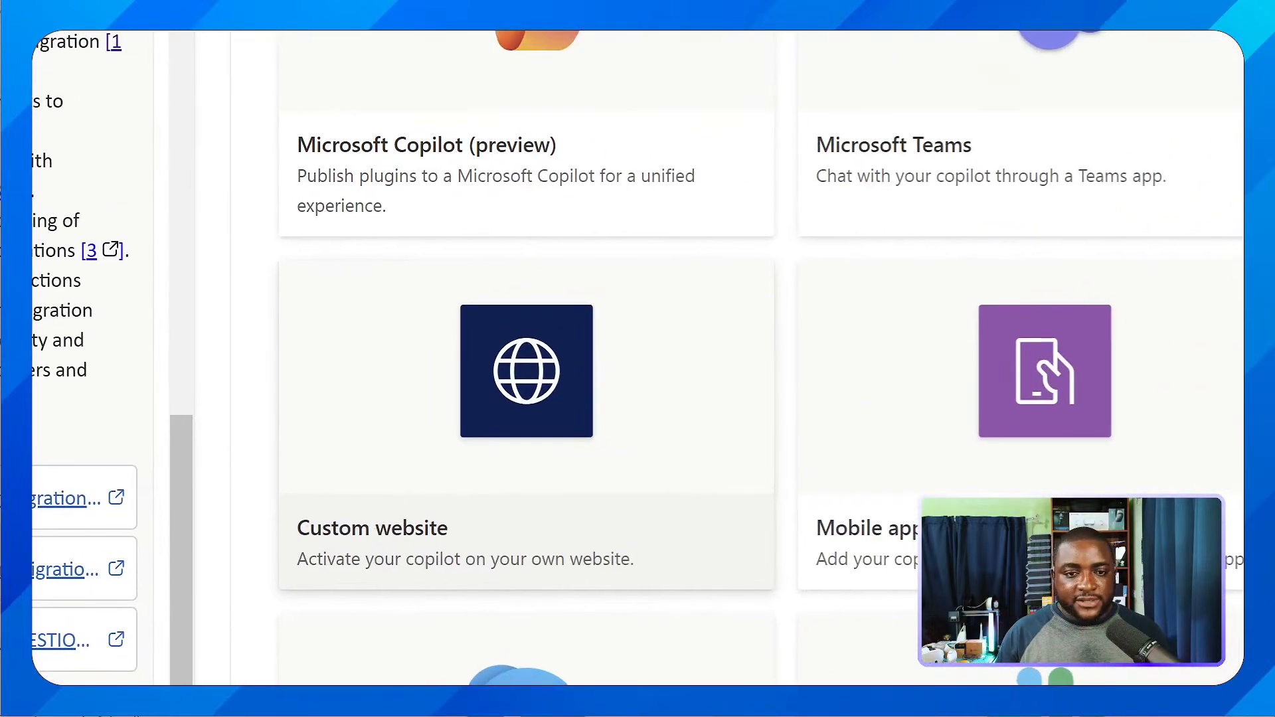
mouse_move(261, 503)
left_mouse_down()
mouse_move(263, 535)
mouse_move(608, 573)
left_mouse_up()
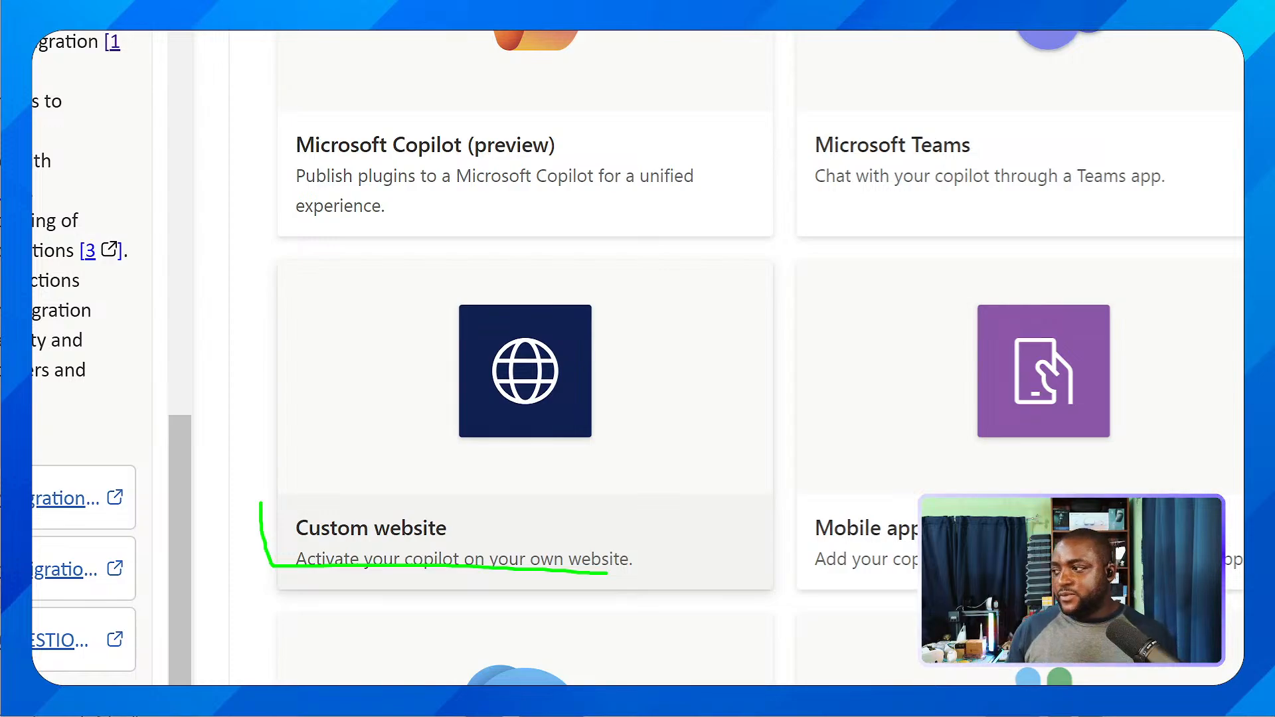
key("Escape")
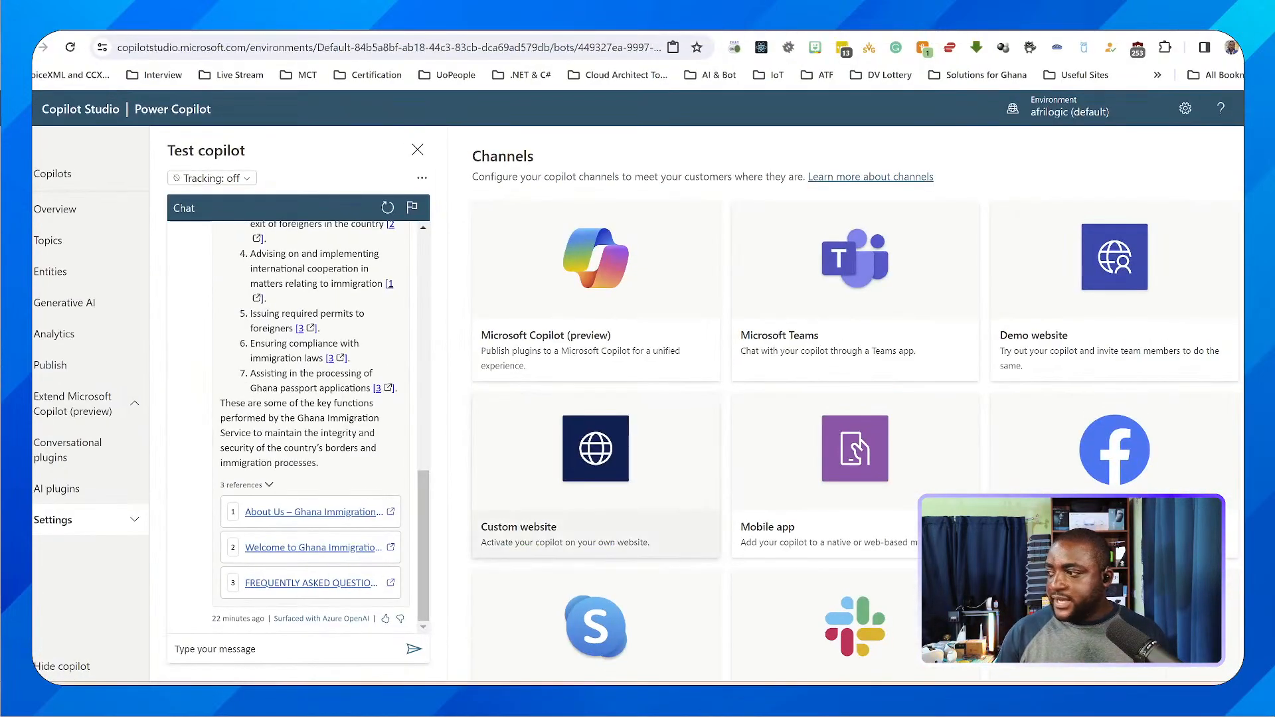
left_click(551, 476)
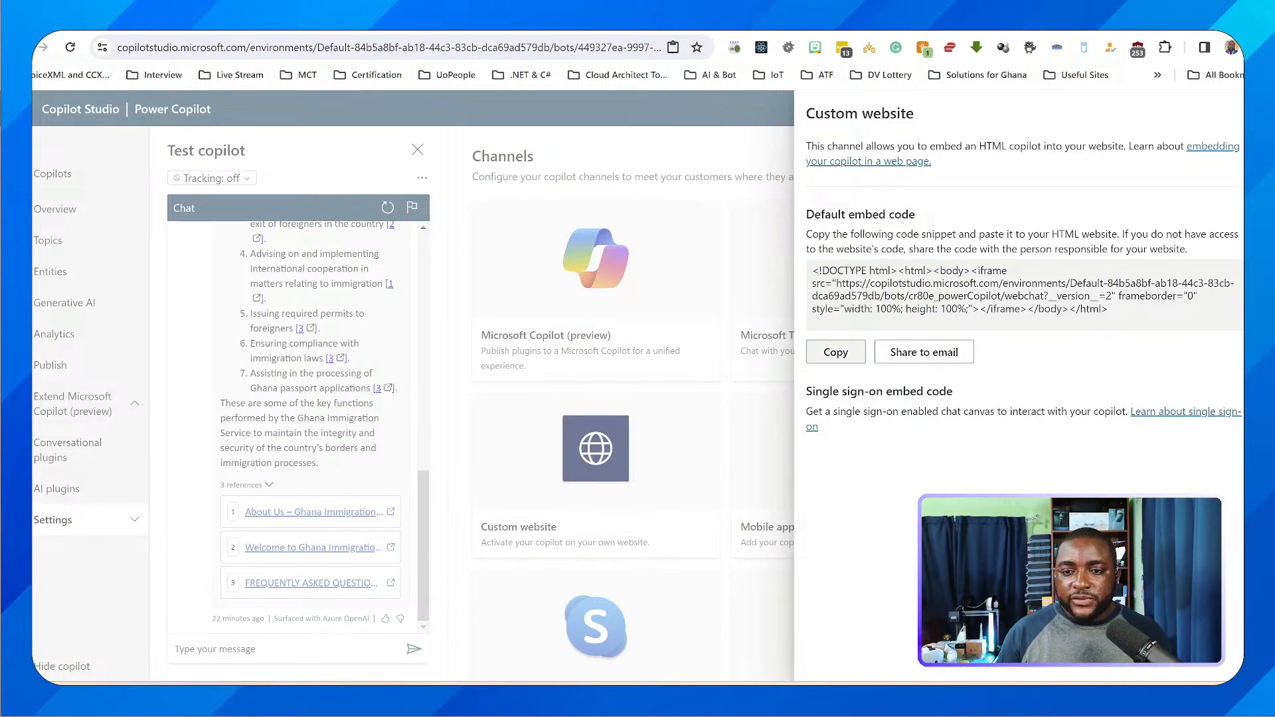
Copy the Custom website channel's default embed code and close the channel's details
left_click(836, 352)
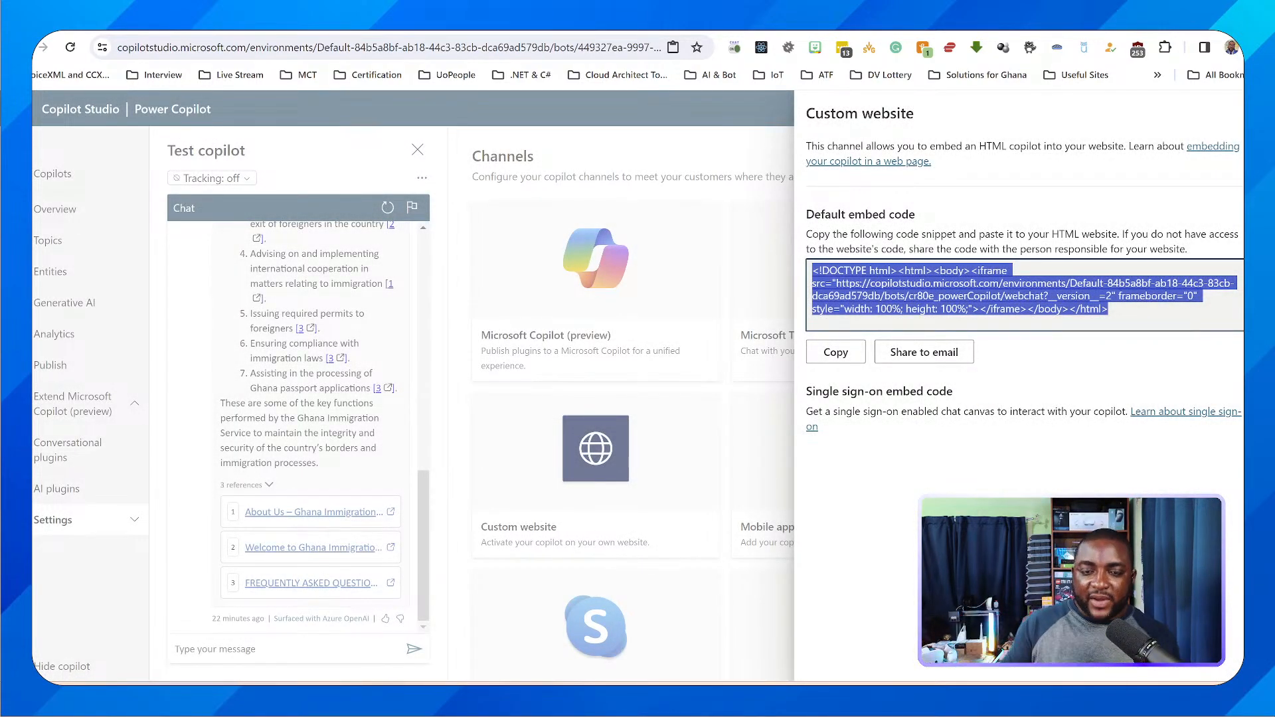
key("ctrl+Tab")
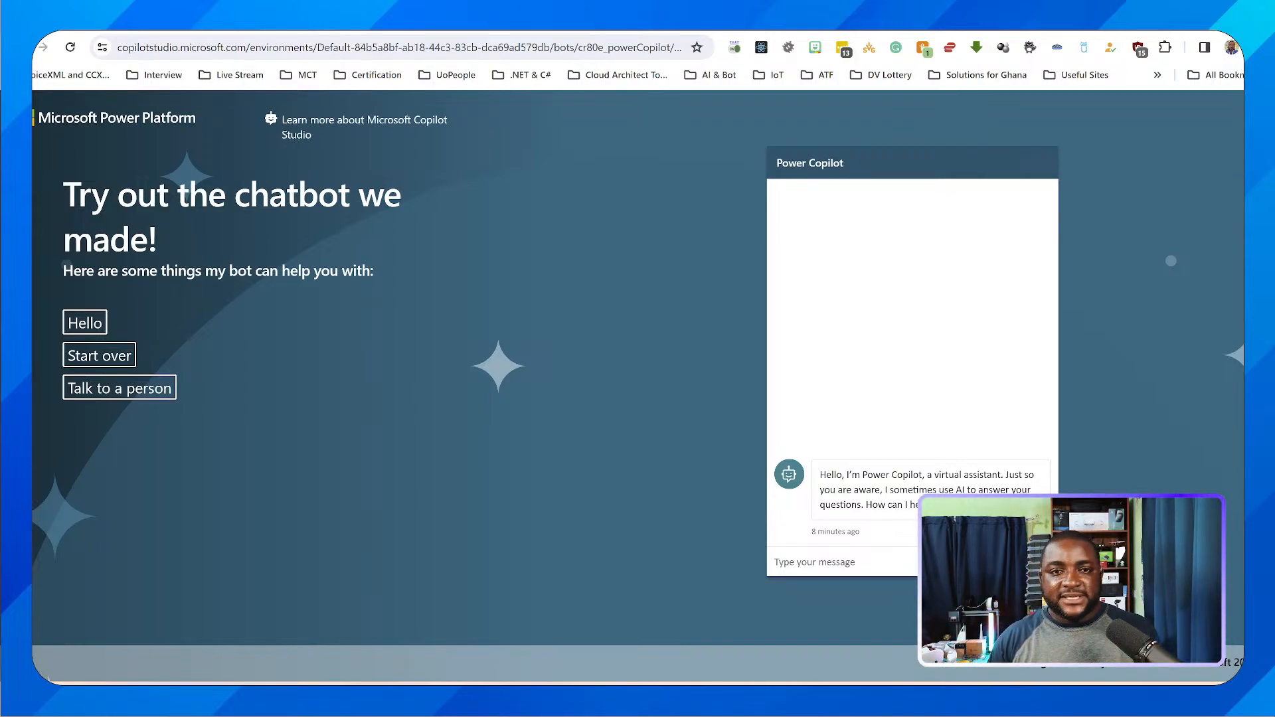
key("ctrl+shift+Tab")
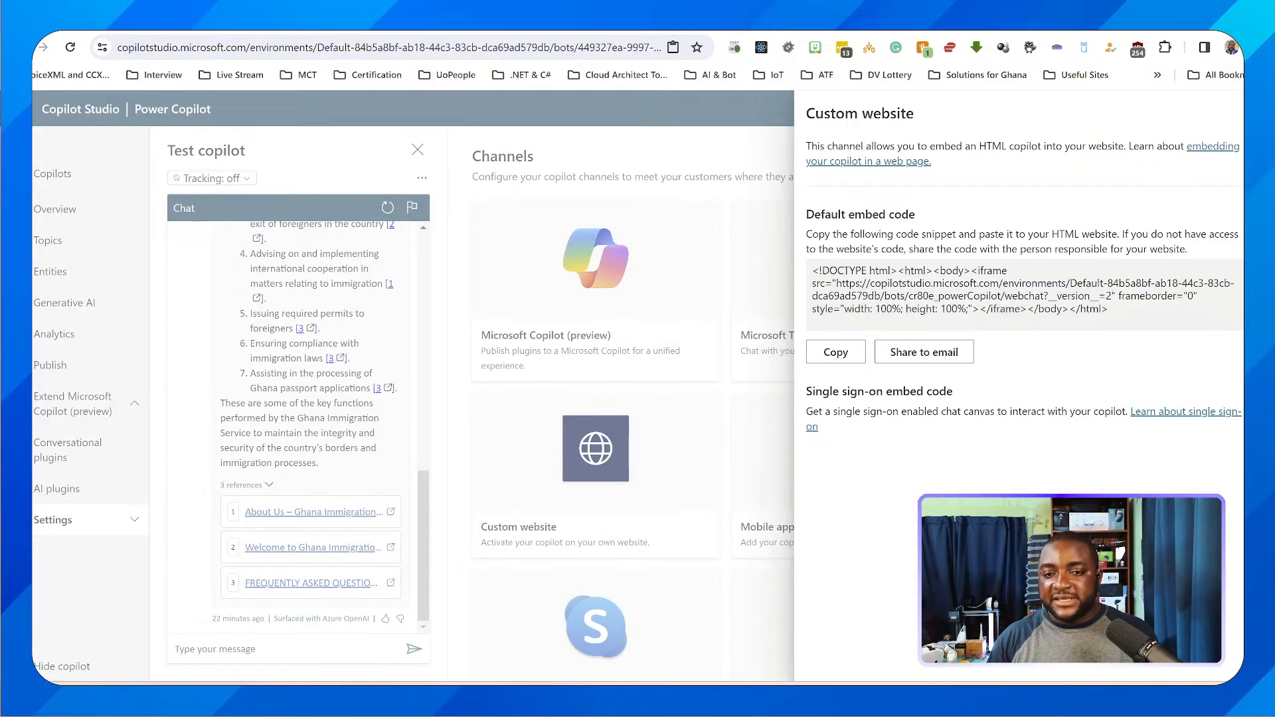
left_click(1248, 112)
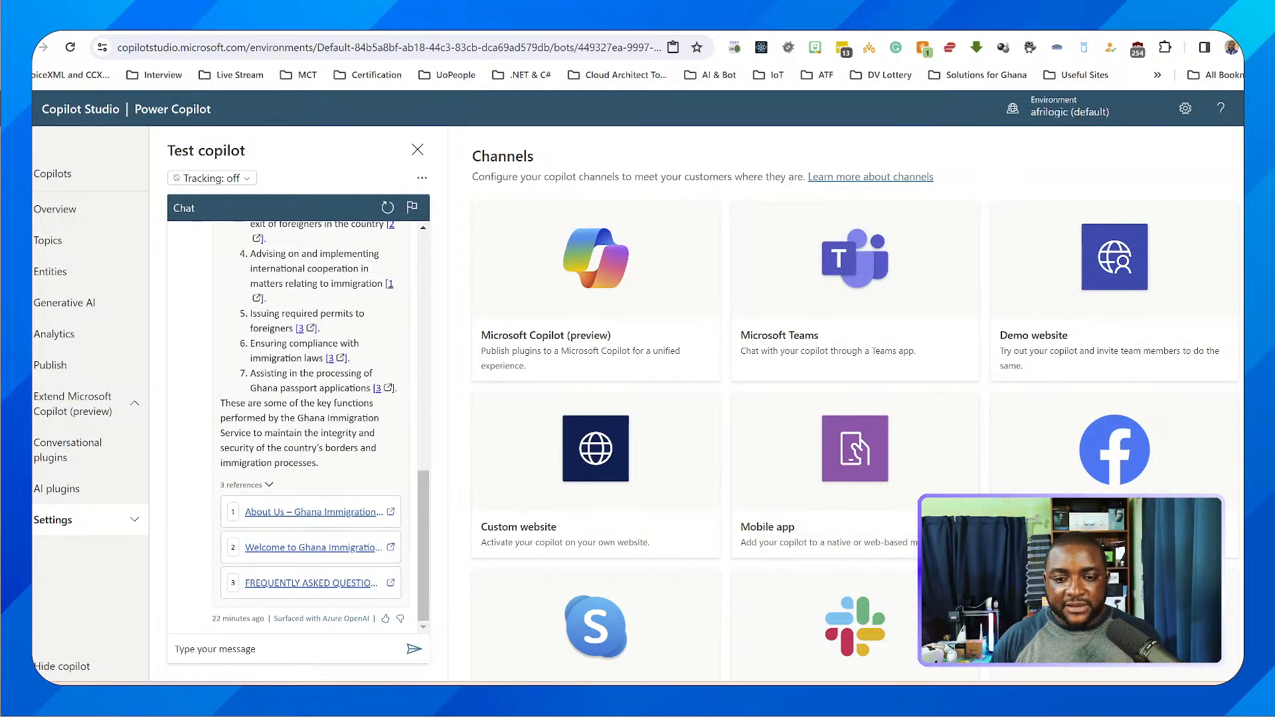
scroll(855, 399, "down", 5)
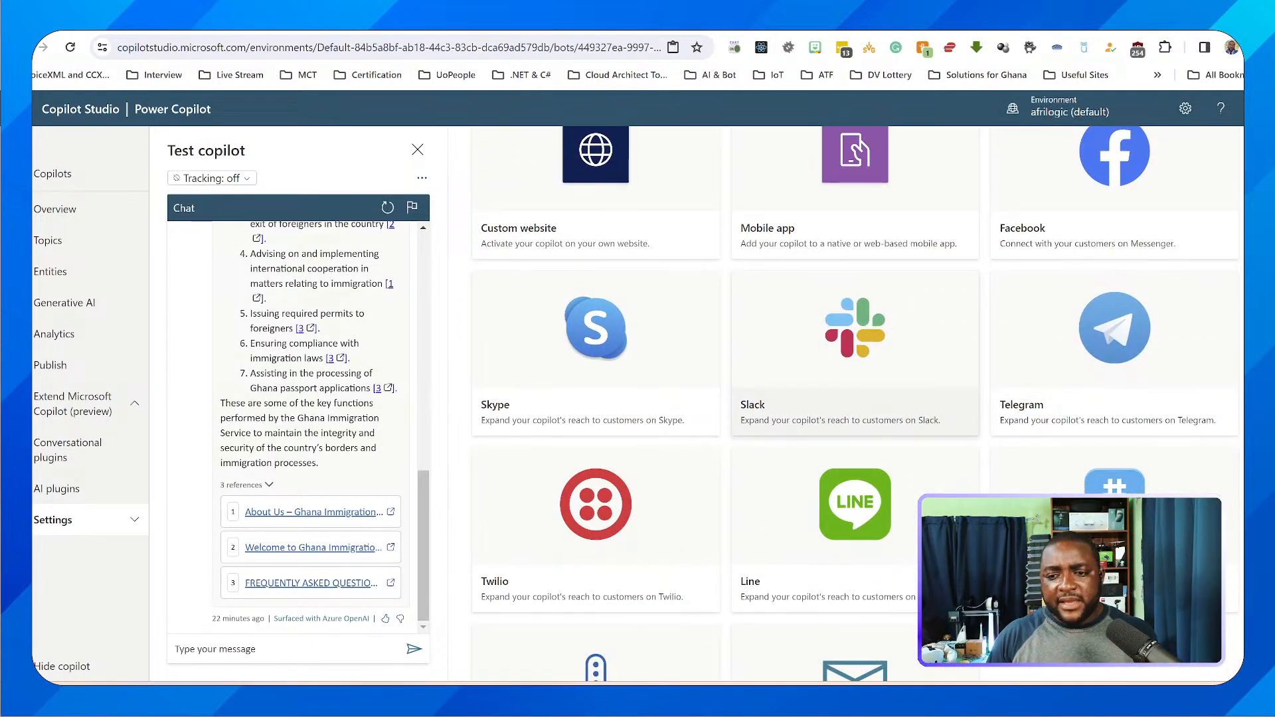
scroll(855, 398, "down", 1)
scroll(855, 399, "up", 5)
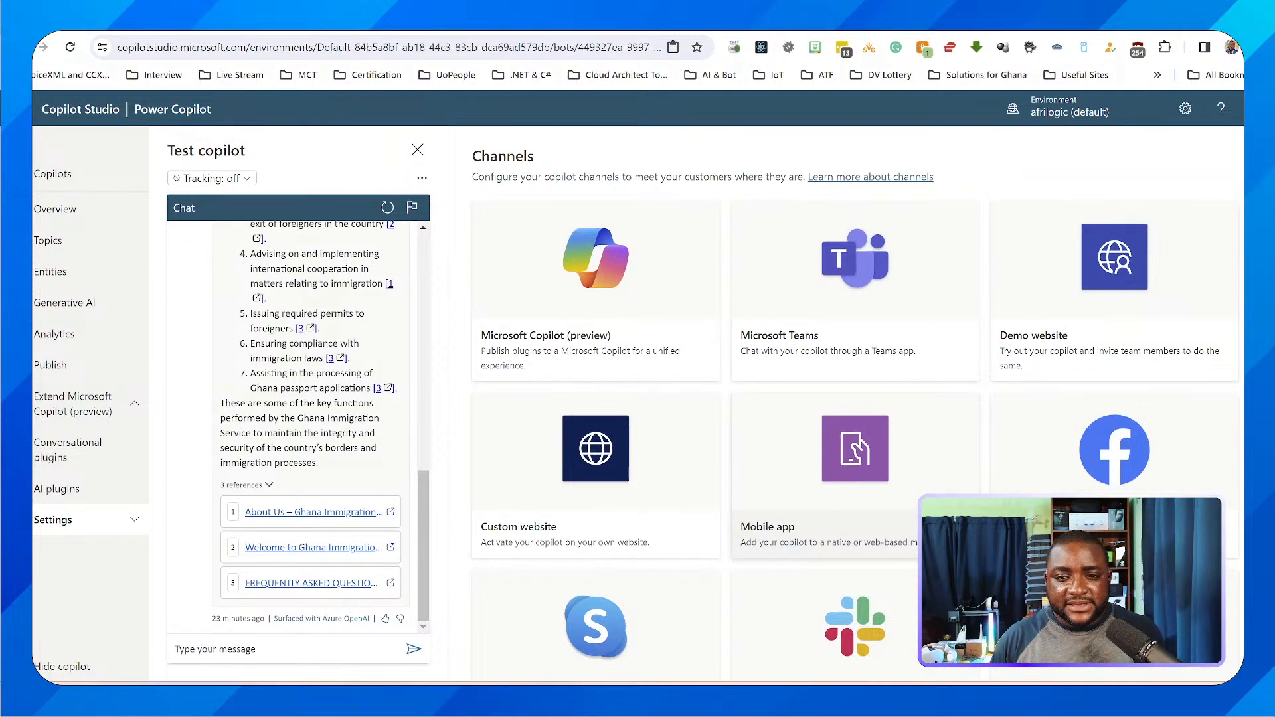